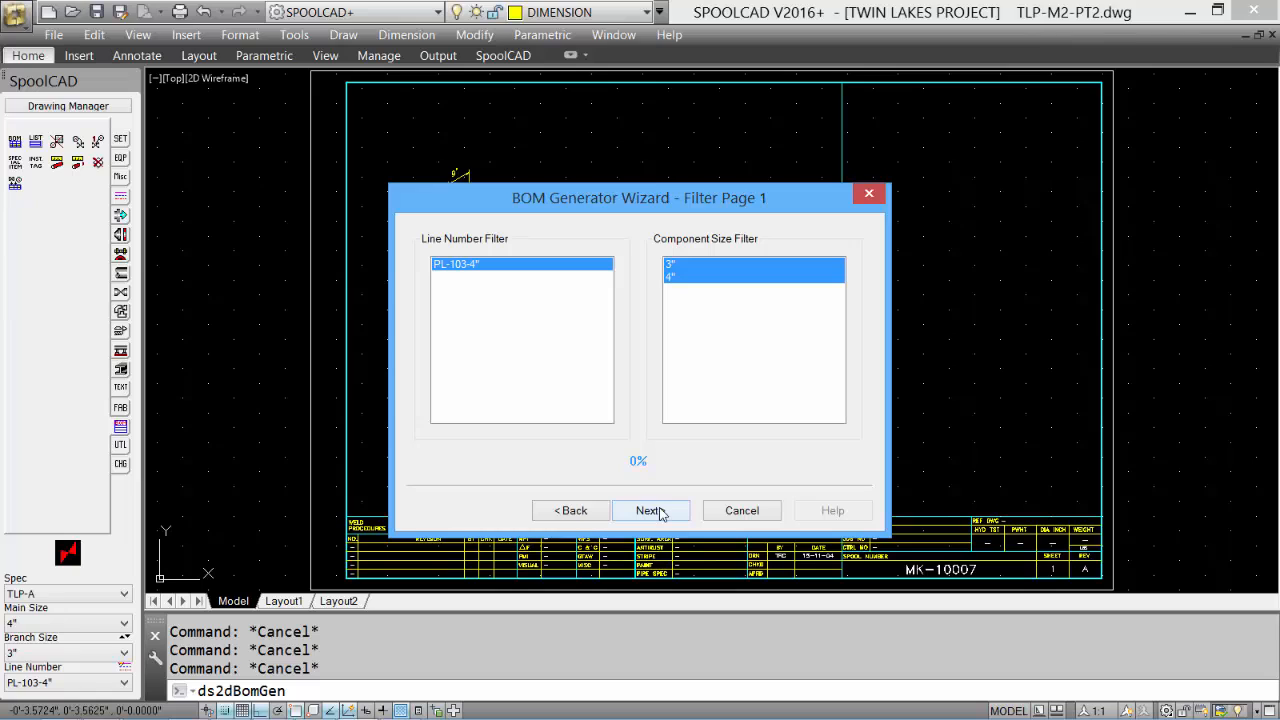
Generate the Standard Spool BOM with identical fittings listed individually and insert it into the drawing at the border's upper-right corner.
{"action": "left_click", "coordinate": [648, 510]}
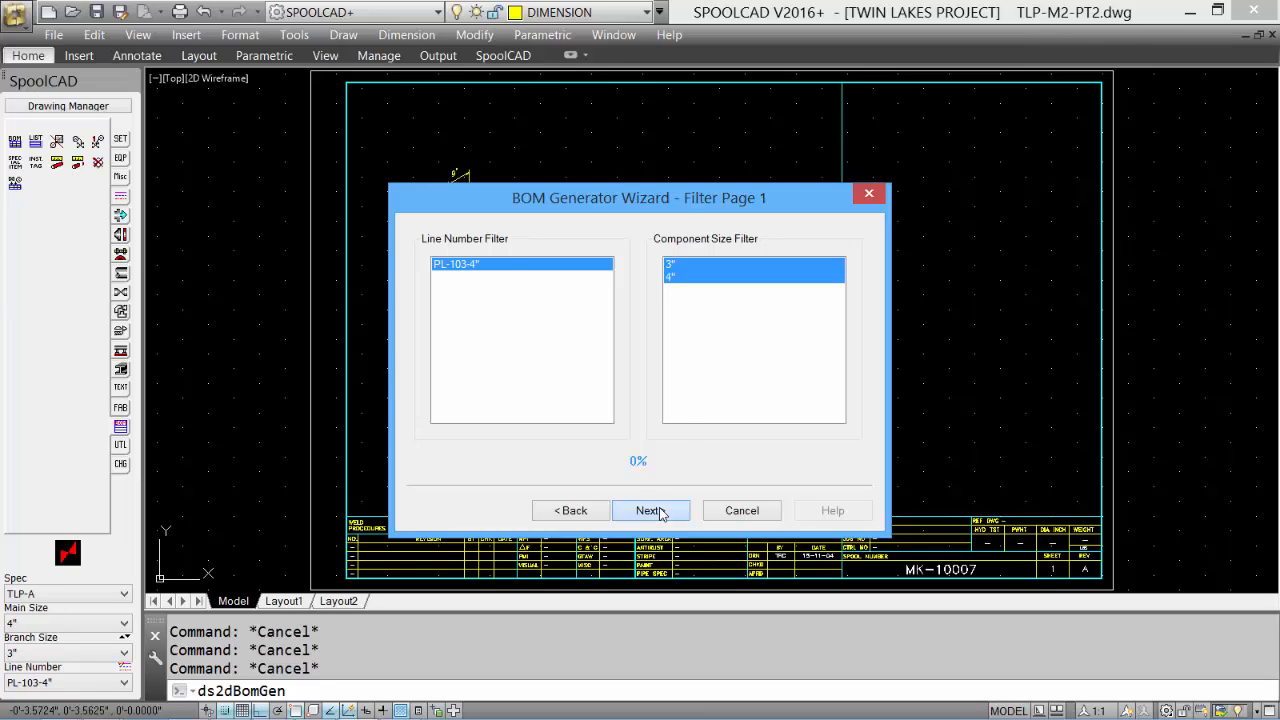
{"action": "left_click", "coordinate": [535, 288]}
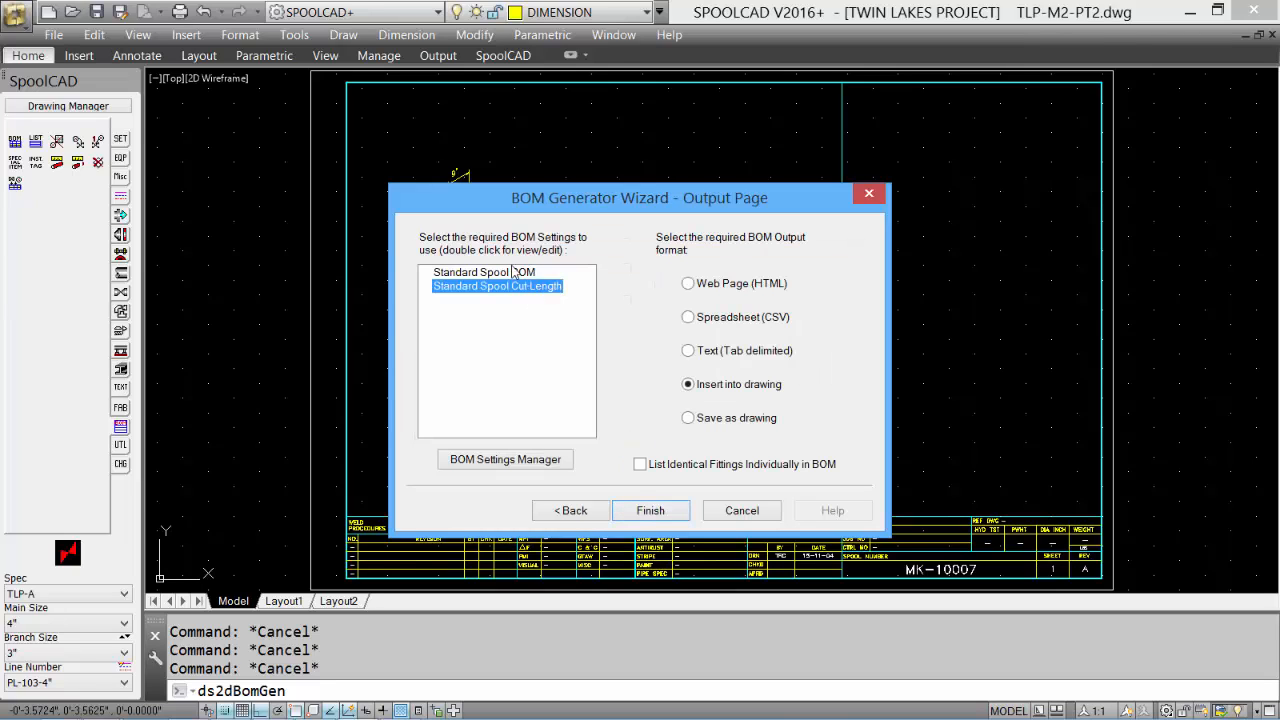
{"action": "left_click", "coordinate": [512, 272]}
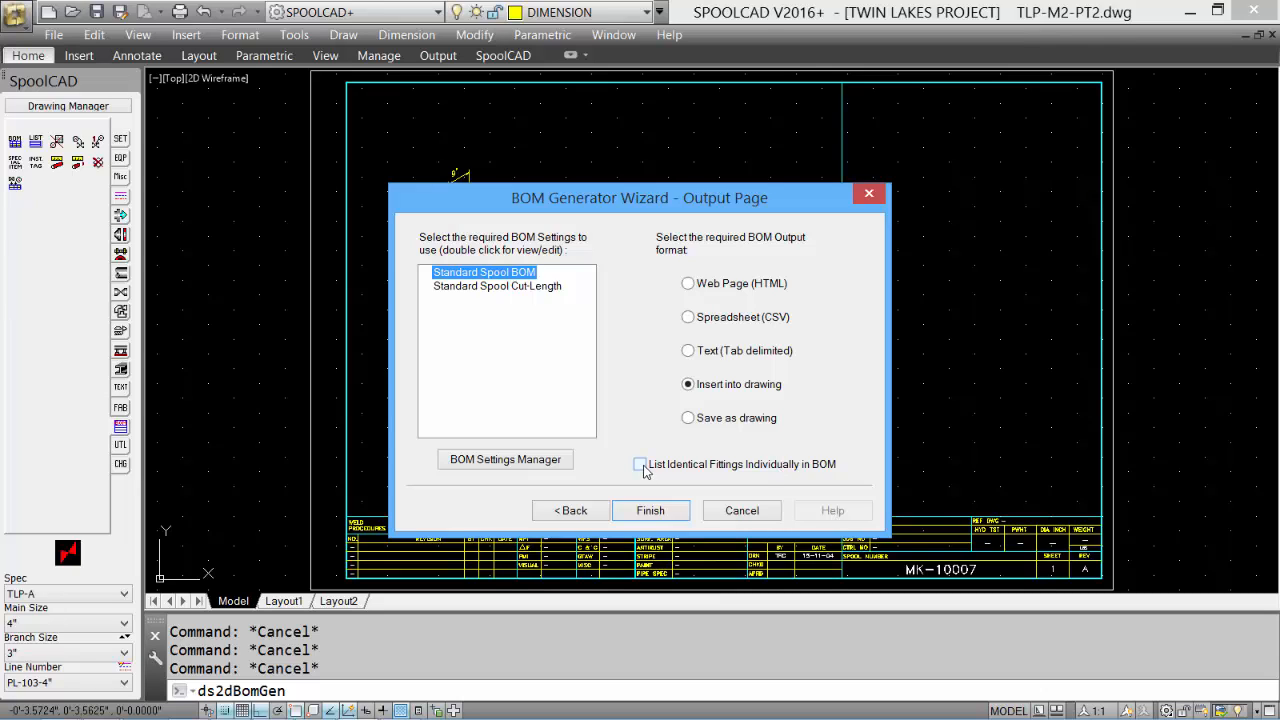
{"action": "left_click", "coordinate": [641, 465]}
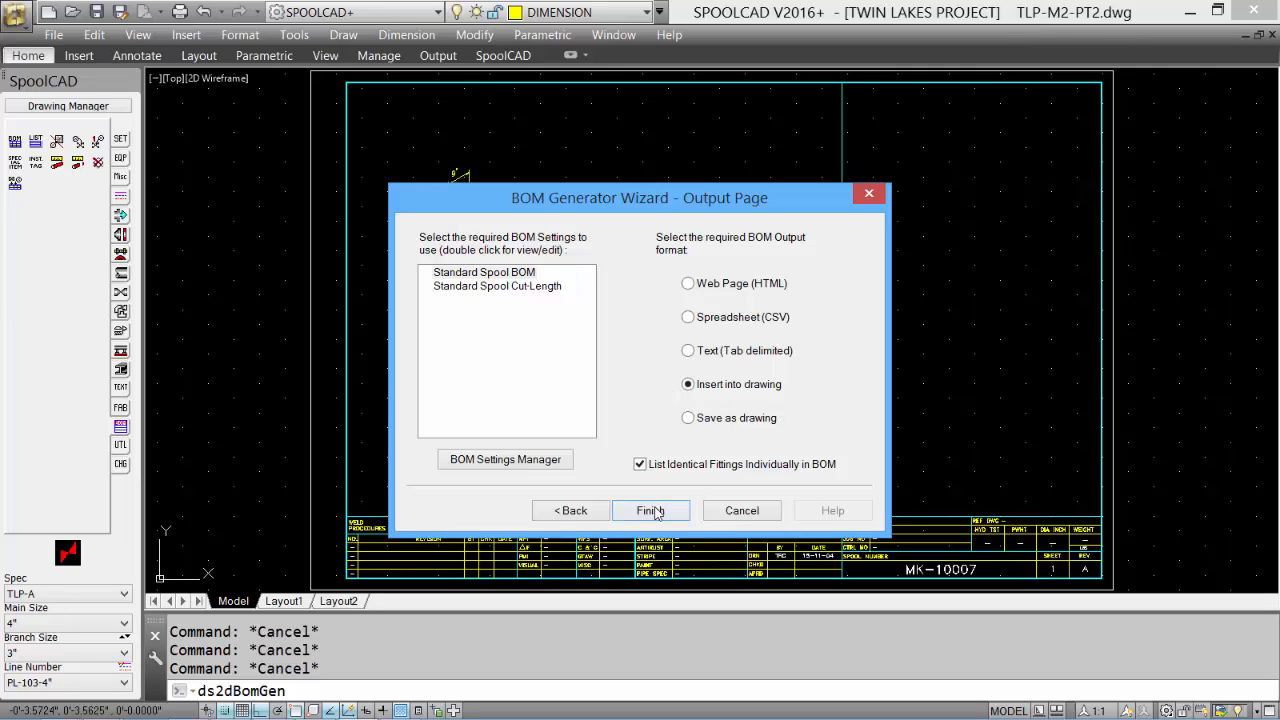
{"action": "left_click", "coordinate": [652, 511]}
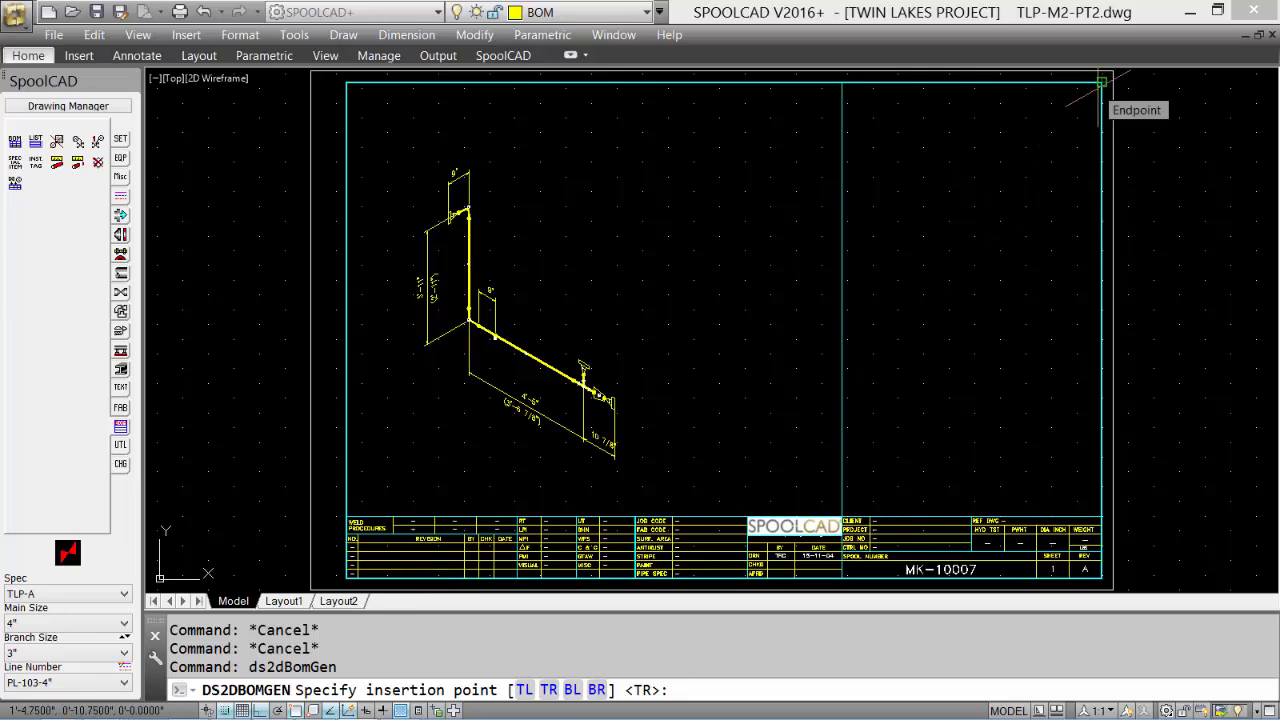
{"action": "left_click", "coordinate": [1100, 82]}
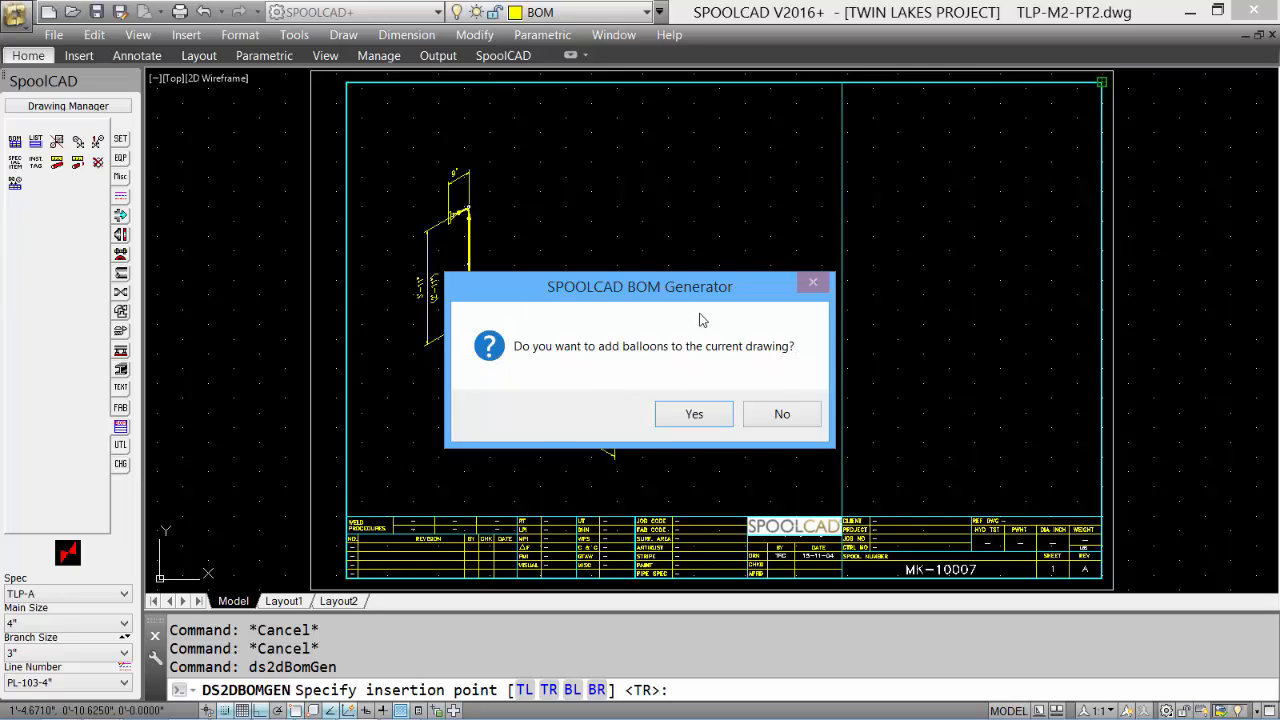
Add material balloons at 25% magnification to the thredolet, both 3-inch flanges, the concentric reducer and the reducing tee.
{"action": "left_click", "coordinate": [697, 414]}
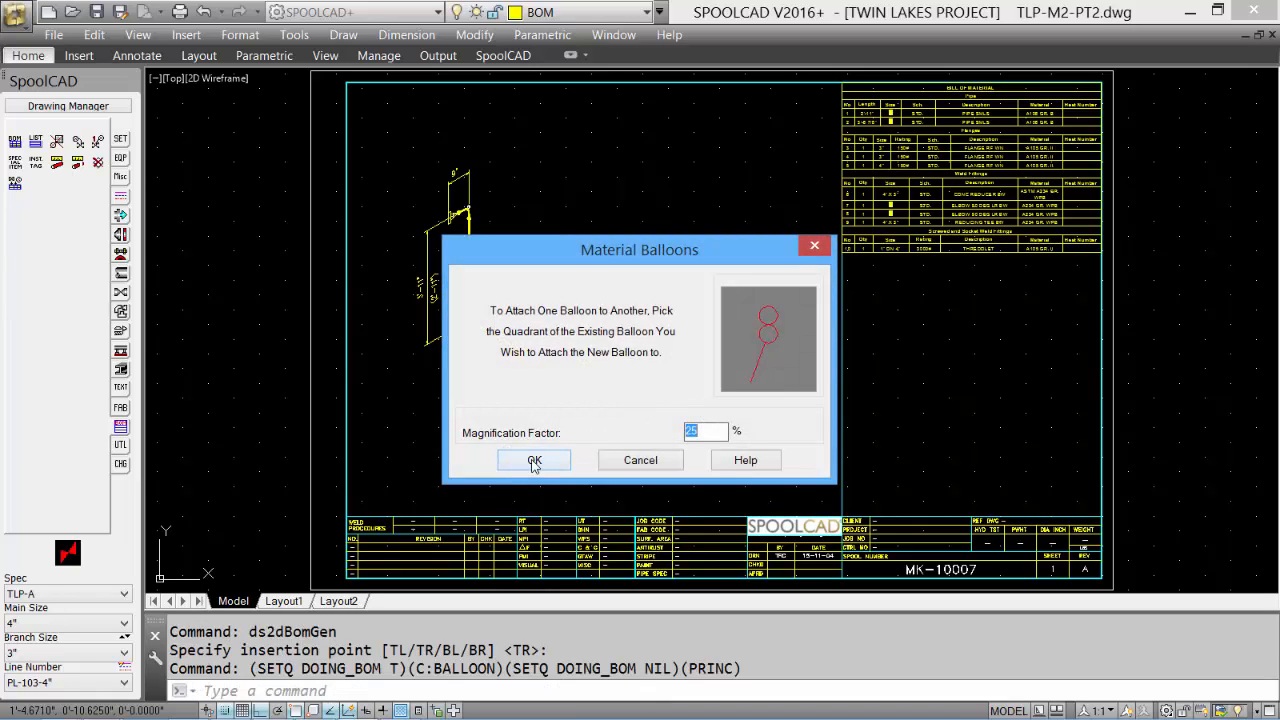
{"action": "left_click", "coordinate": [534, 461]}
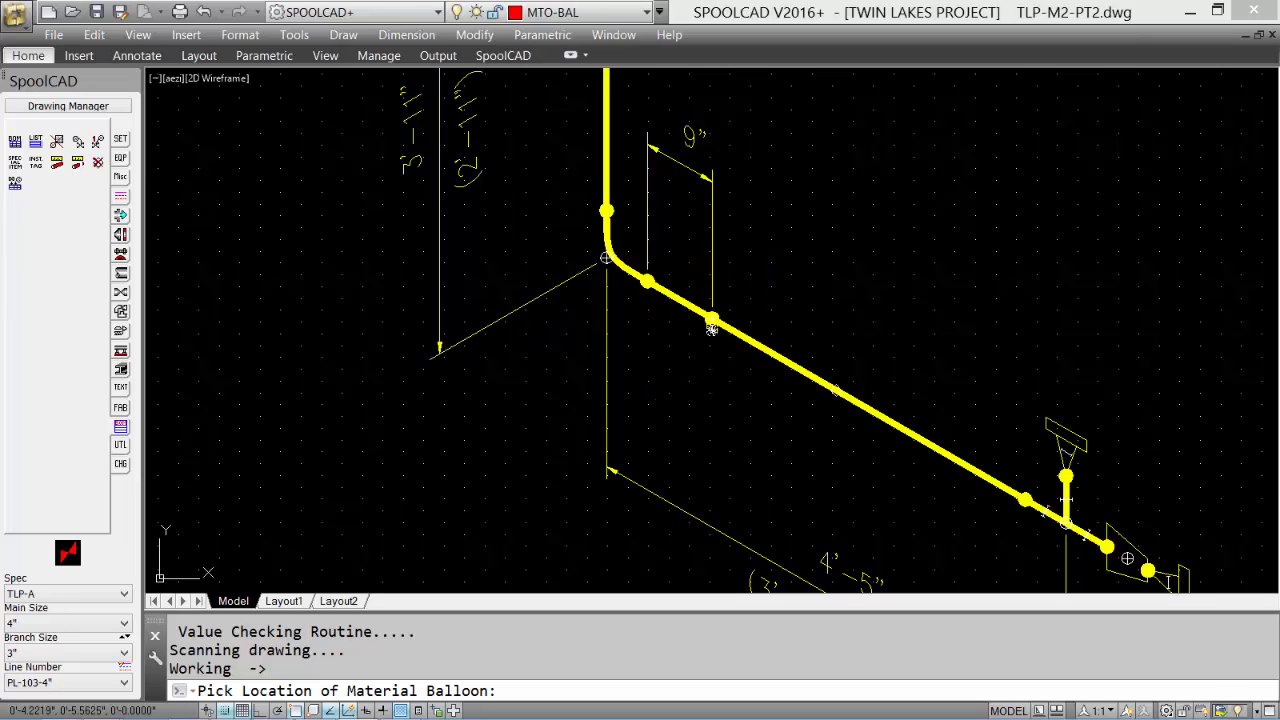
{"action": "left_click", "coordinate": [784, 287]}
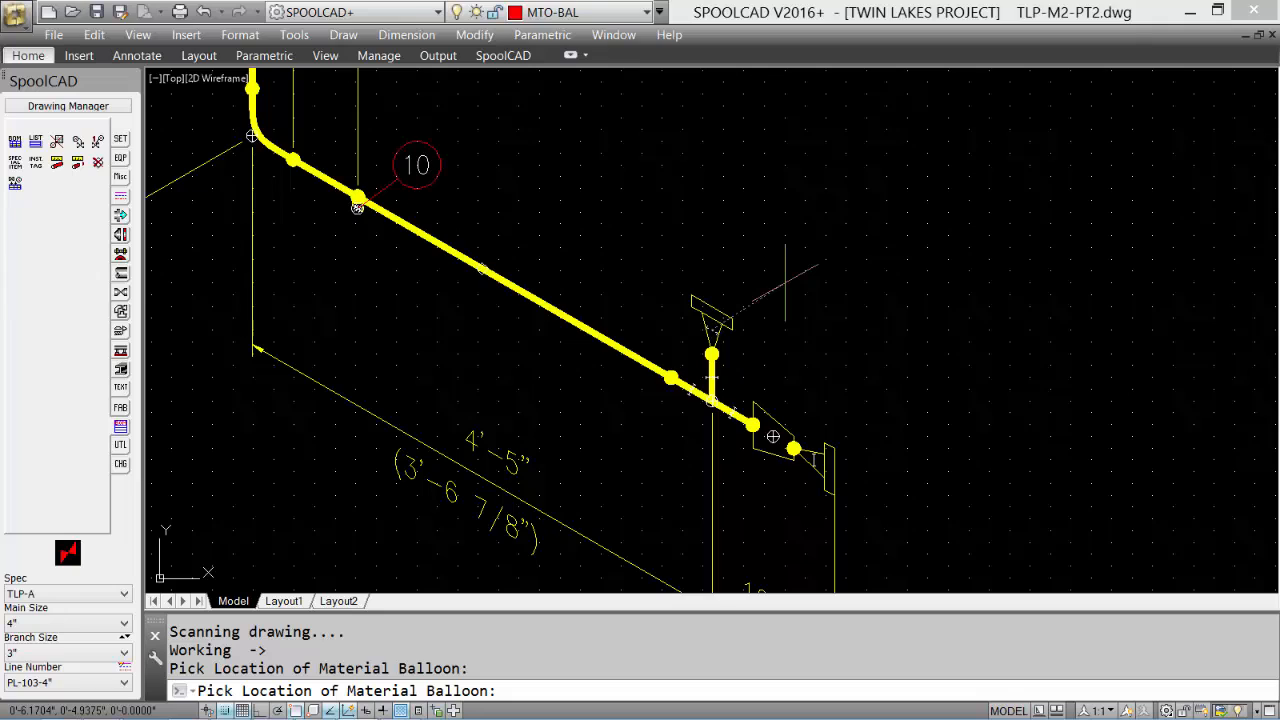
{"action": "left_click", "coordinate": [785, 283]}
{"action": "left_click", "coordinate": [808, 291]}
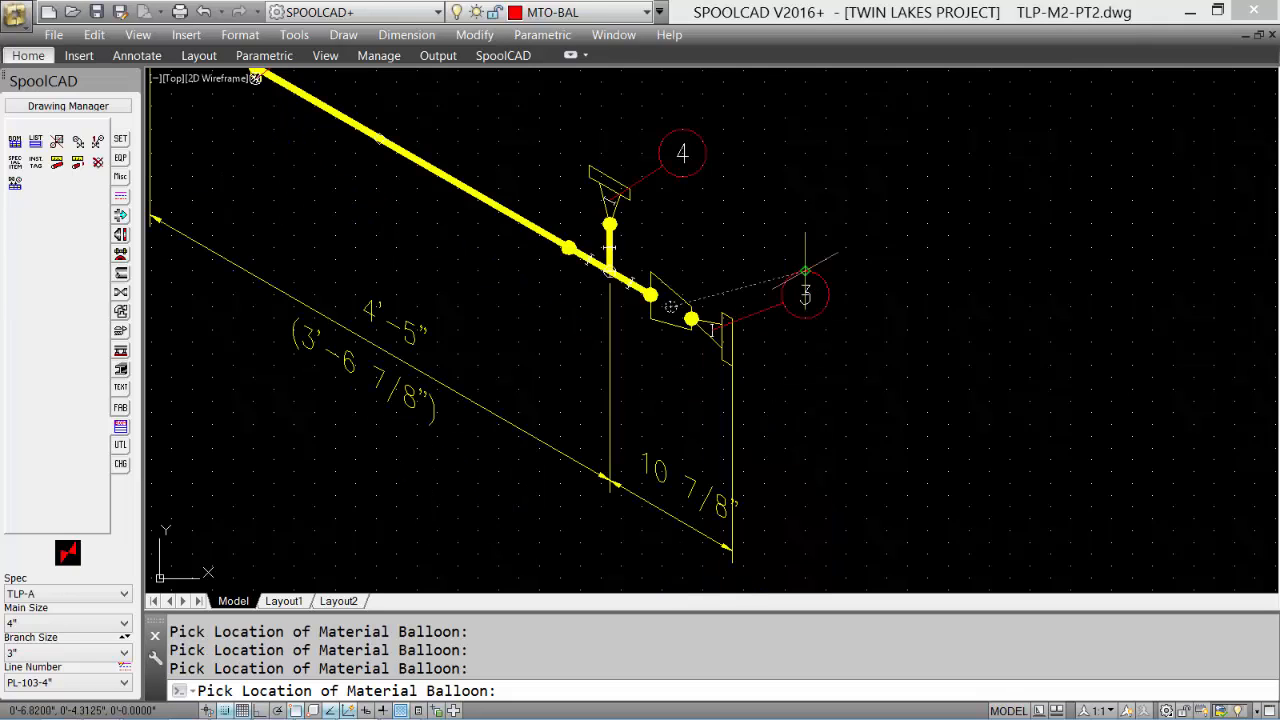
{"action": "left_click", "coordinate": [743, 237]}
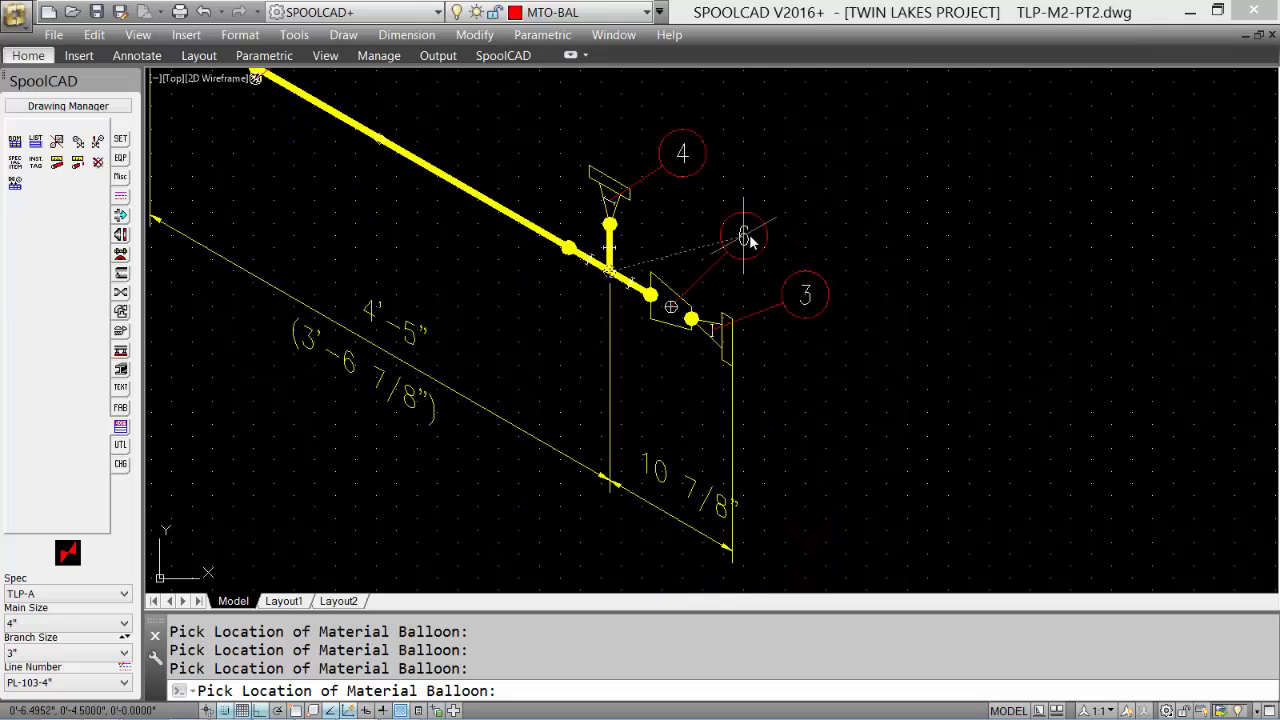
{"action": "left_click", "coordinate": [559, 341]}
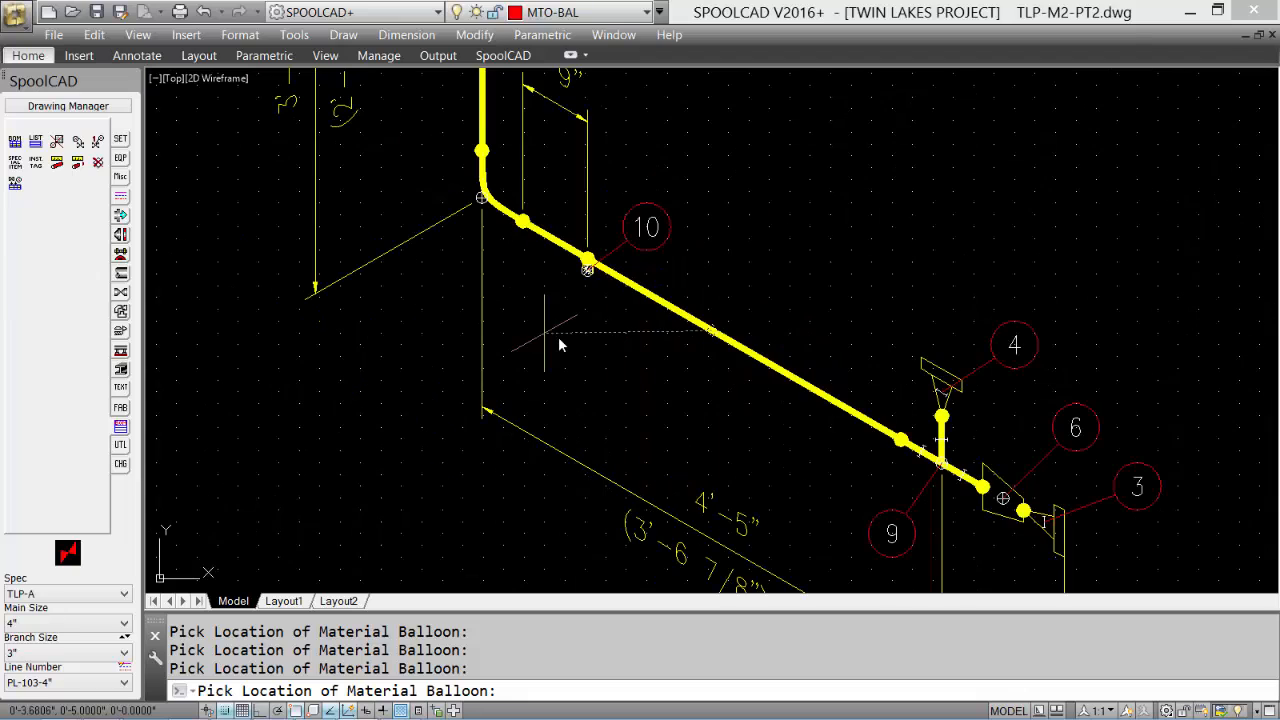
Place the remaining material balloons on both pipe runs, both 90-degree elbows and the 4-inch flange.
{"action": "left_click", "coordinate": [748, 286]}
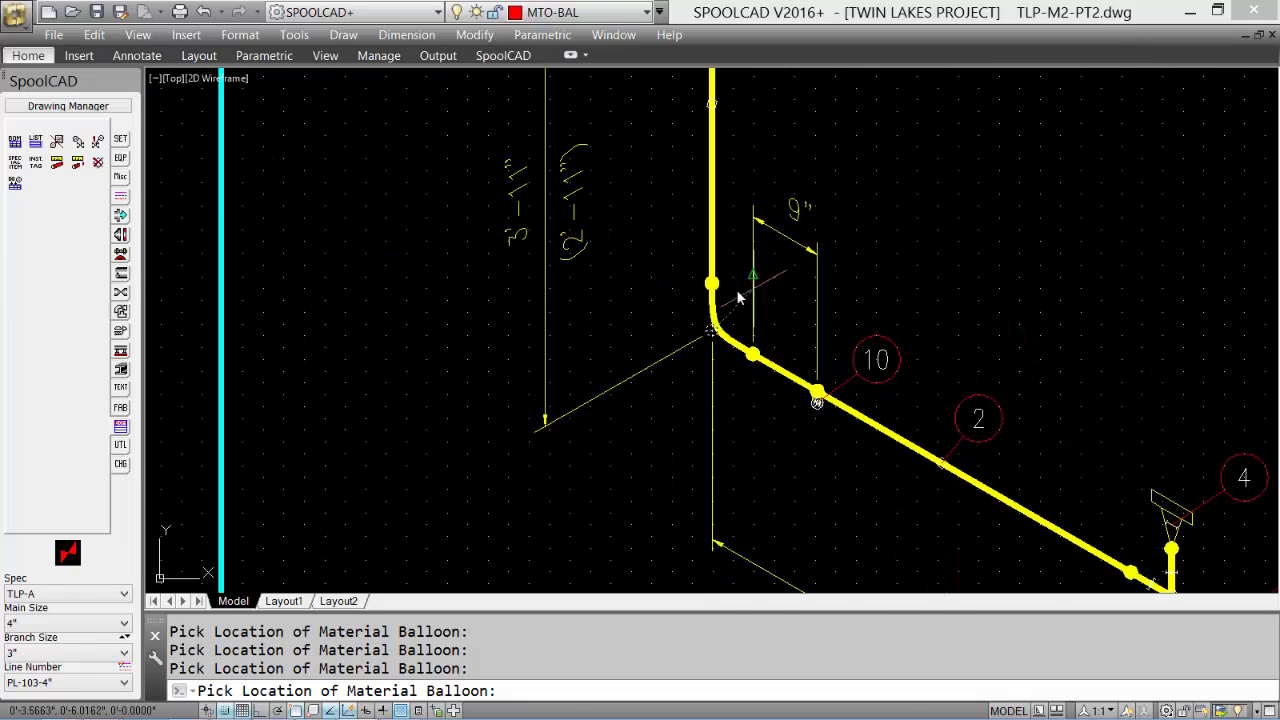
{"action": "left_click", "coordinate": [644, 441]}
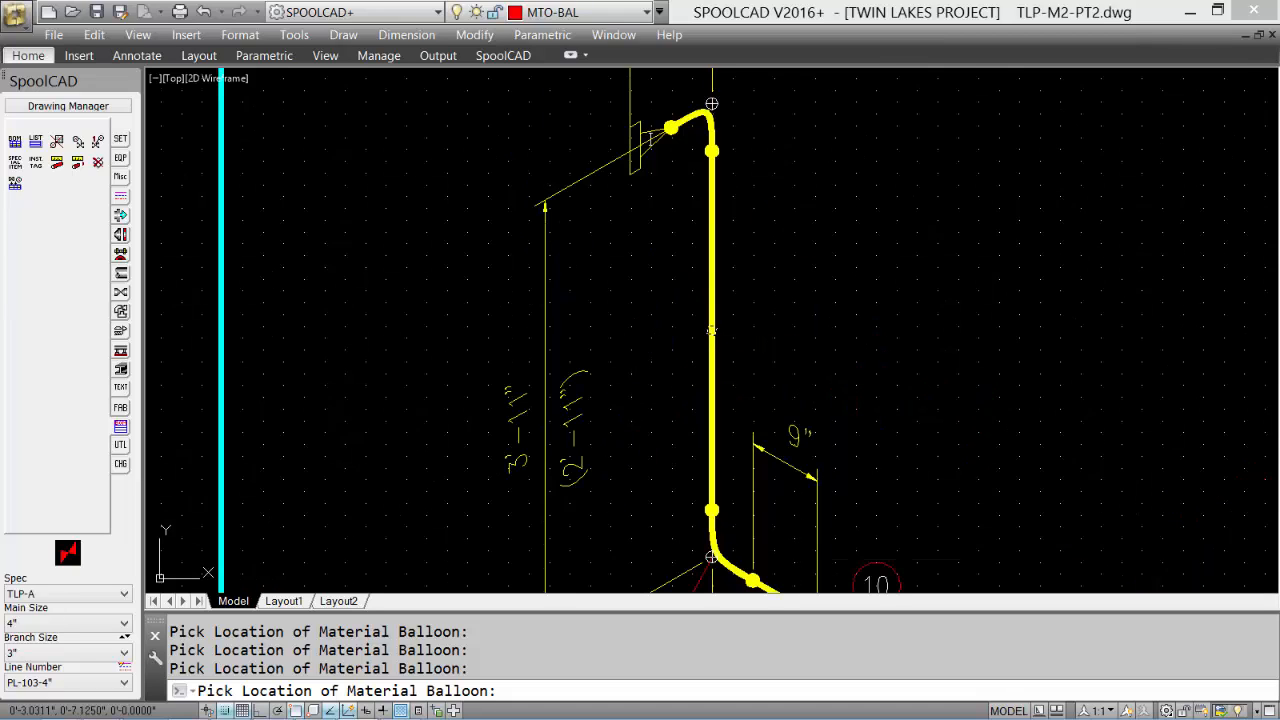
{"action": "left_click", "coordinate": [653, 290]}
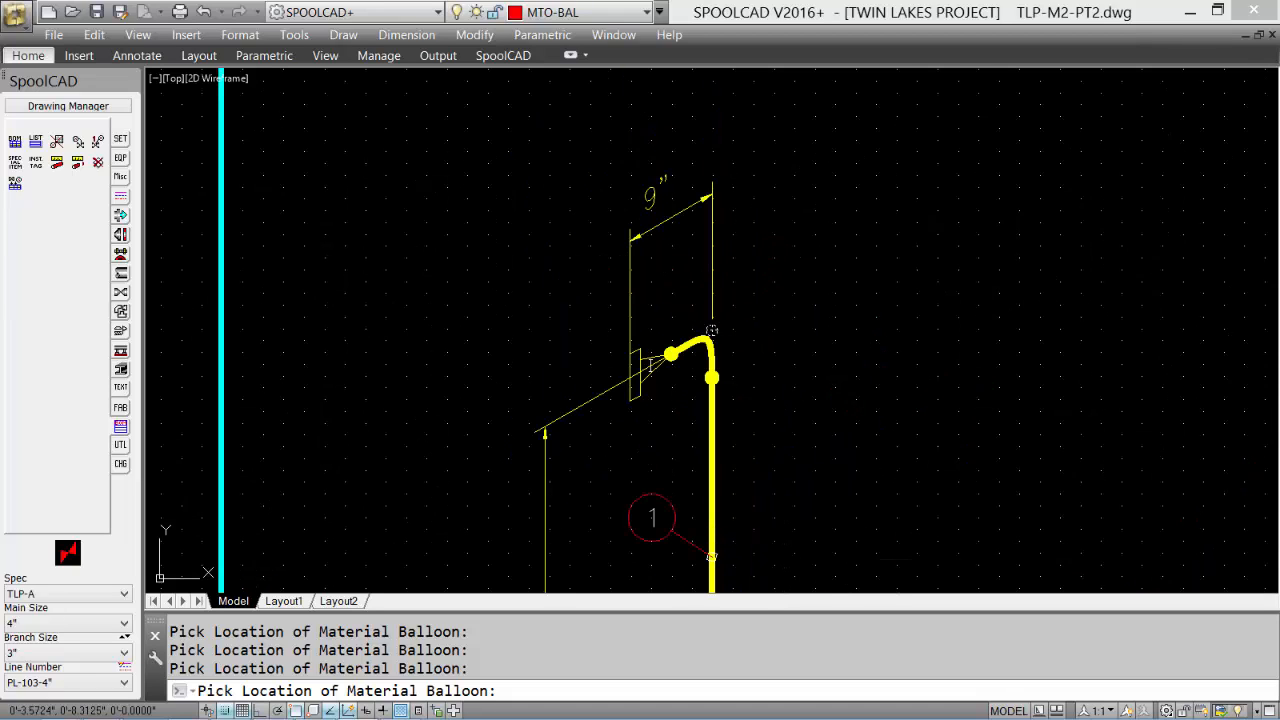
{"action": "left_click", "coordinate": [753, 292]}
{"action": "left_click", "coordinate": [570, 305]}
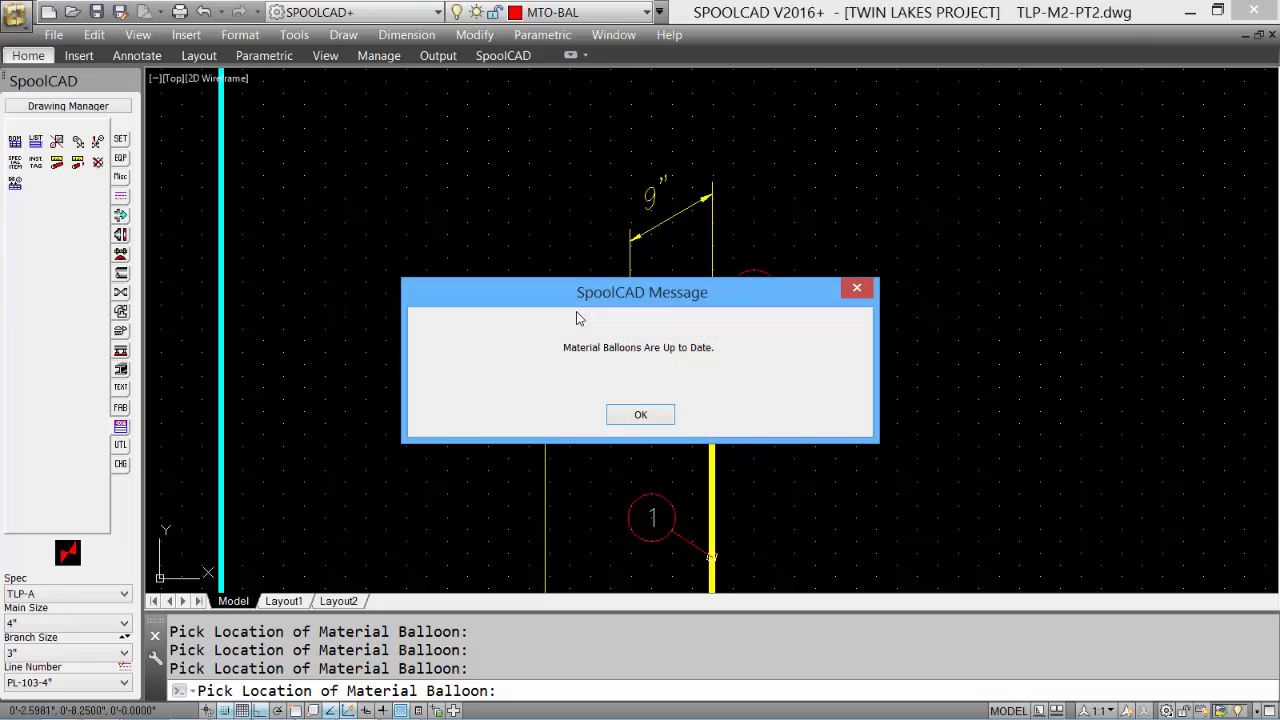
{"action": "left_click", "coordinate": [641, 415]}
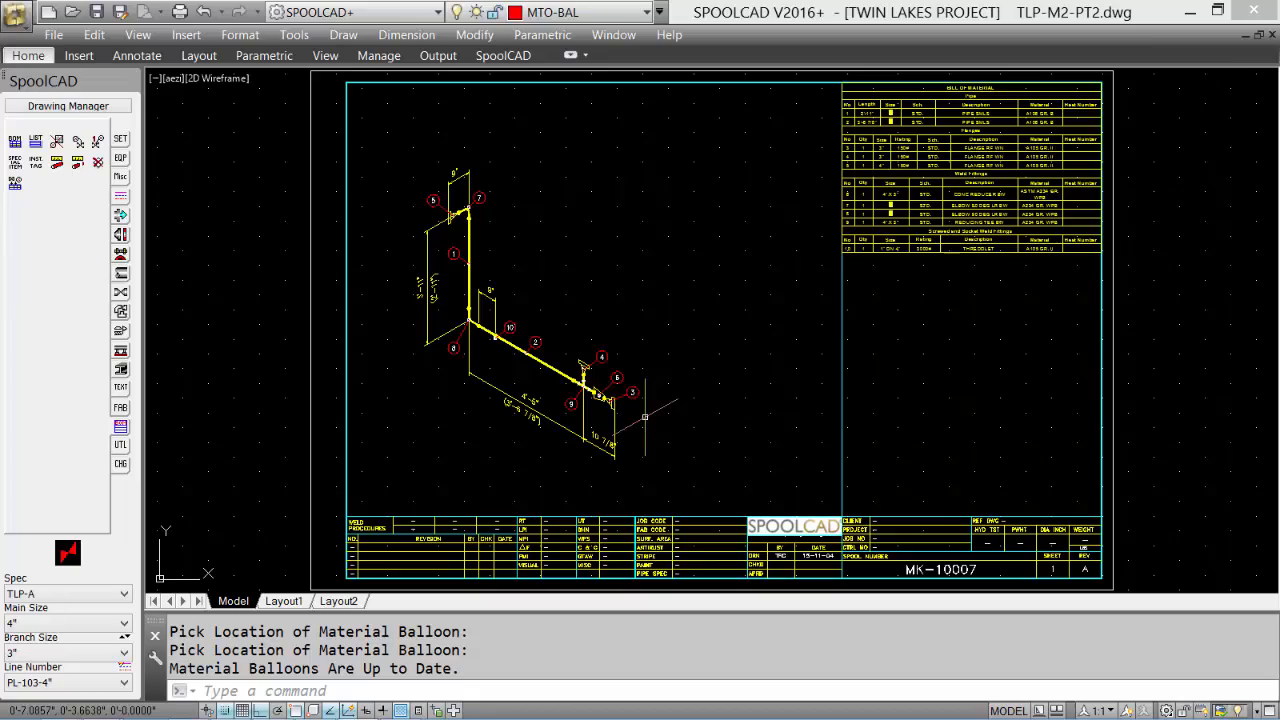
Examine the inserted bill of material, and review the Standard Spool BOM's layout, sorting, numbering, options and preview in the BOM Settings Manager.
{"action": "middle_click_drag", "start_coordinate": [769, 311], "coordinate": [603, 379]}
{"action": "scroll", "coordinate": [623, 269], "scroll_direction": "up", "scroll_amount": 4}
{"action": "middle_click_drag", "start_coordinate": [547, 276], "coordinate": [246, 391]}
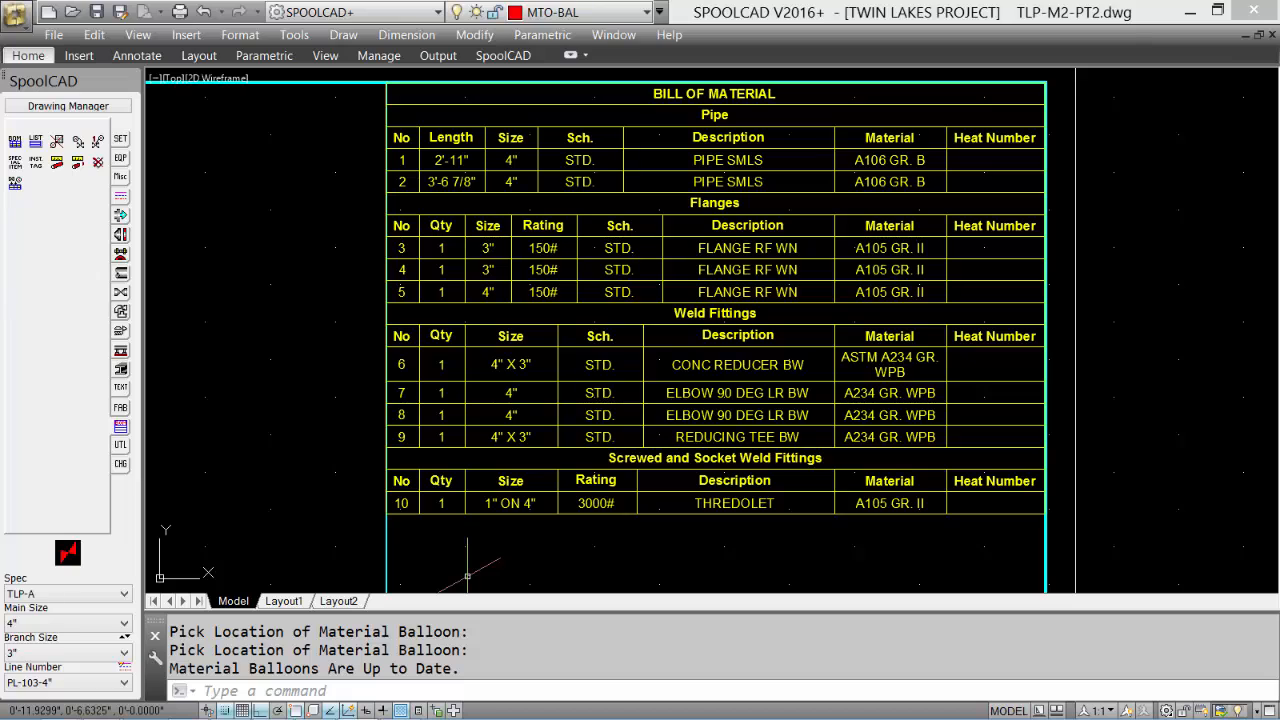
{"action": "left_click", "coordinate": [315, 710]}
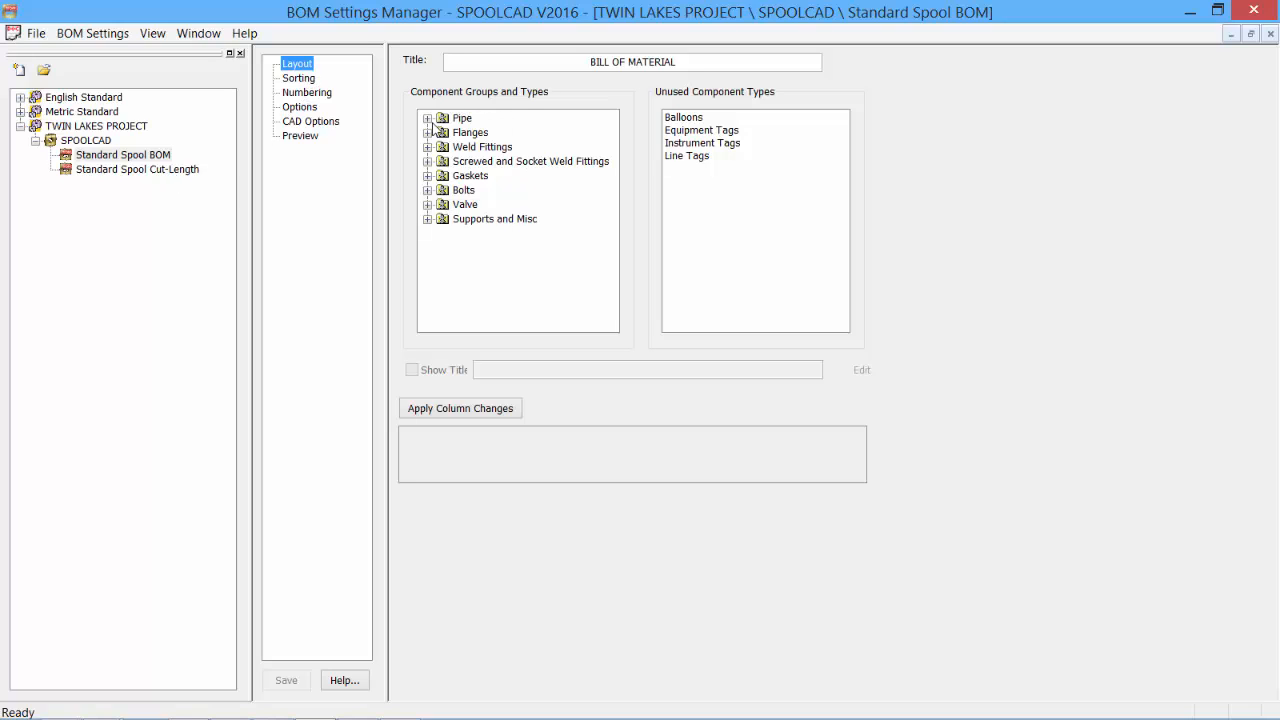
{"action": "left_click", "coordinate": [303, 80]}
{"action": "left_click", "coordinate": [313, 95]}
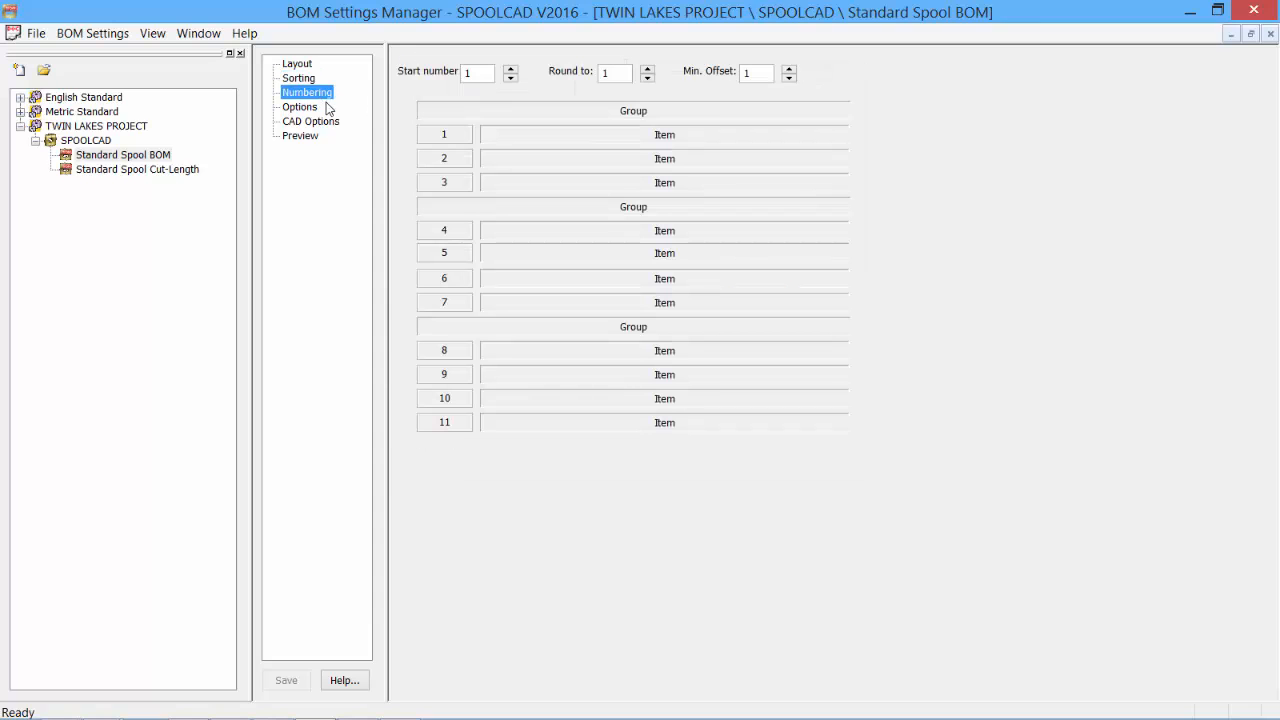
{"action": "left_click", "coordinate": [301, 108]}
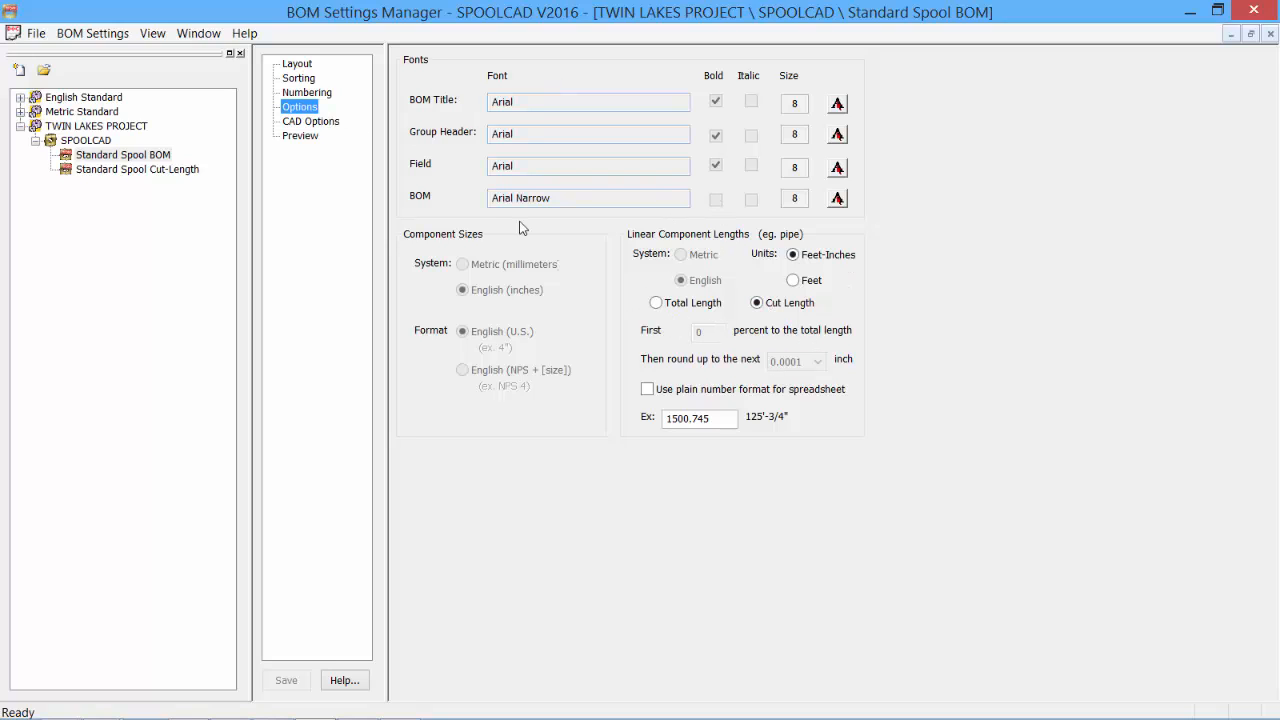
{"action": "left_click", "coordinate": [297, 137]}
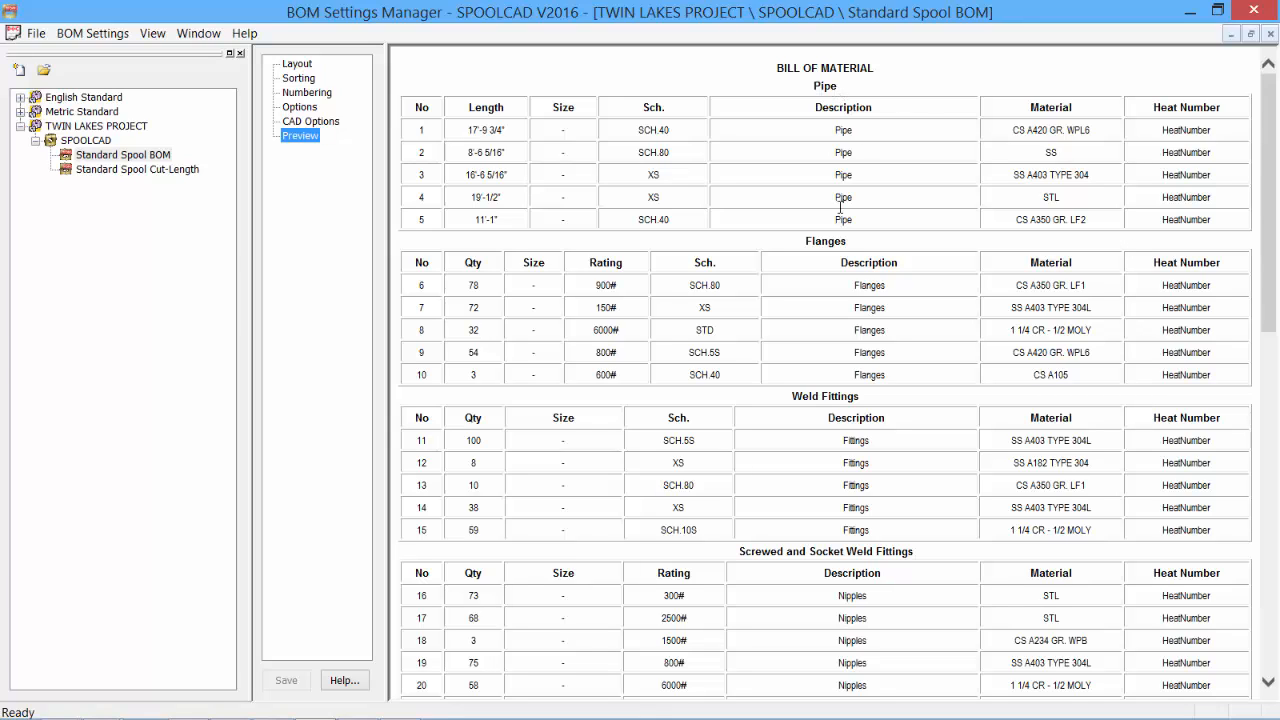
{"action": "left_click", "coordinate": [1188, 13]}
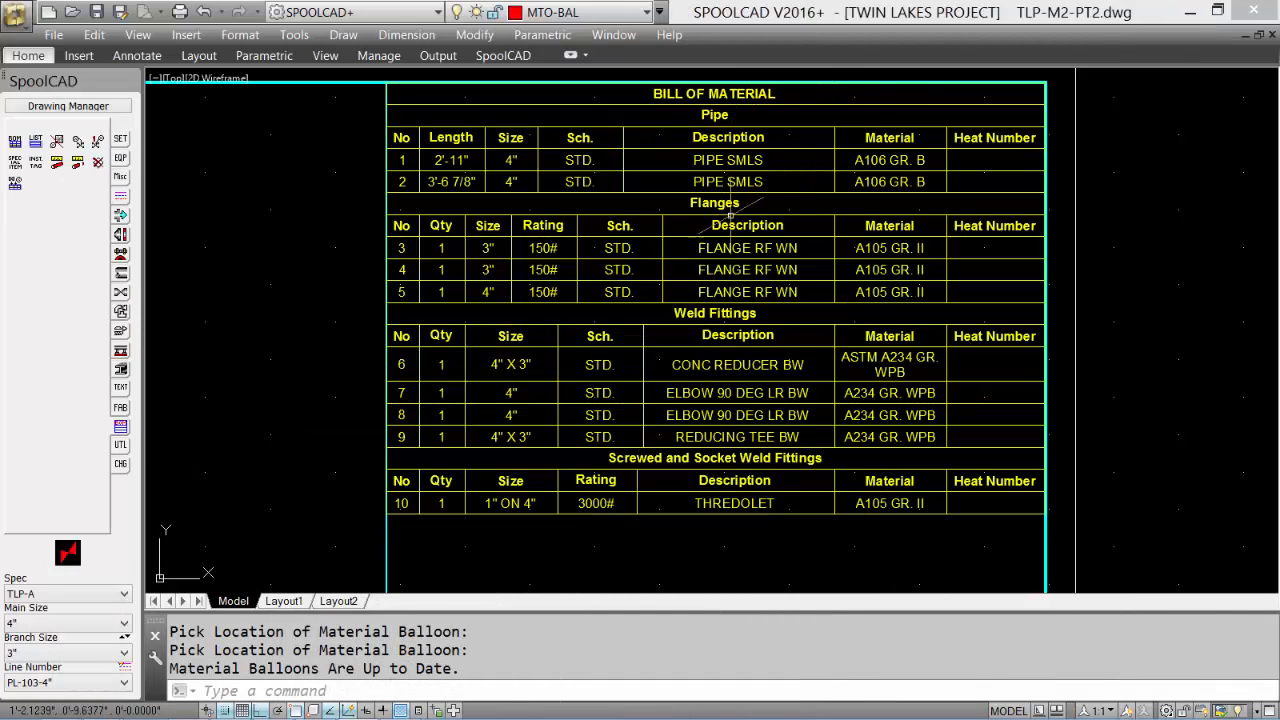
Export TLP-M2-PT2's Standard Spool BOM as a web page listing identical fittings individually, saved as "BOM - Standard Spool BOM.htm".
{"action": "middle_click", "coordinate": [720, 322]}
{"action": "middle_click", "coordinate": [720, 322]}
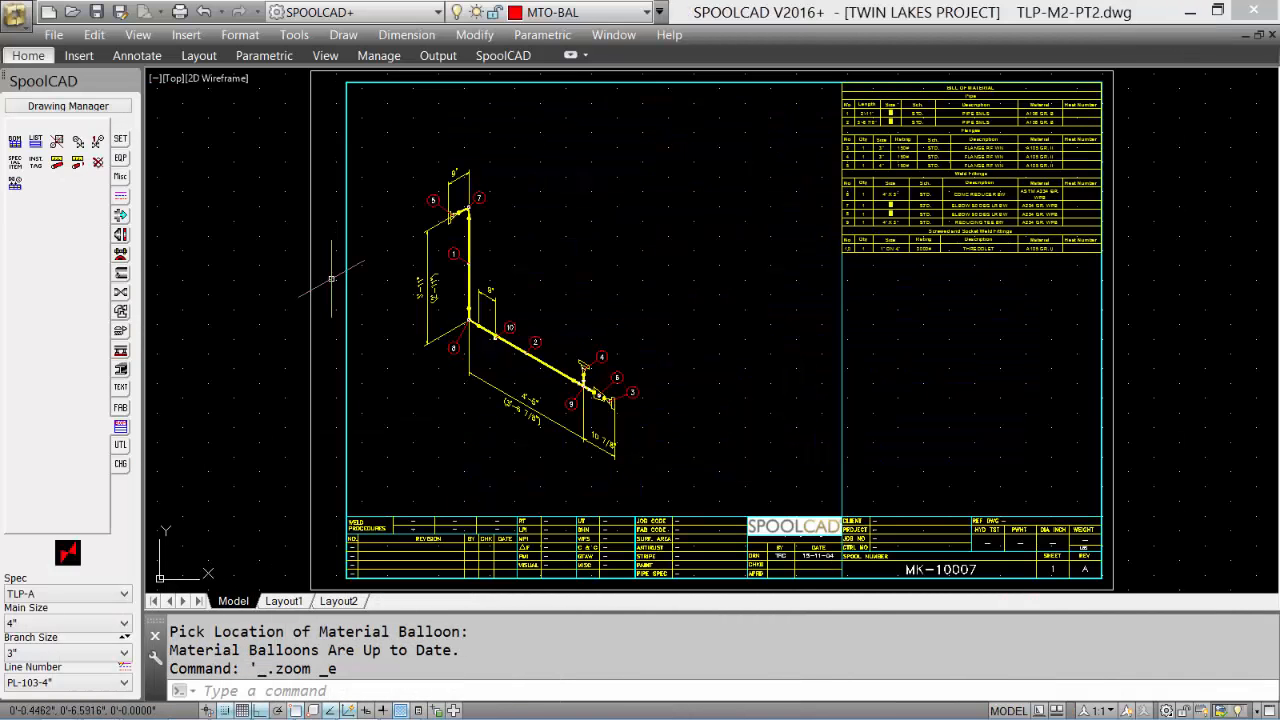
{"action": "left_click", "coordinate": [14, 143]}
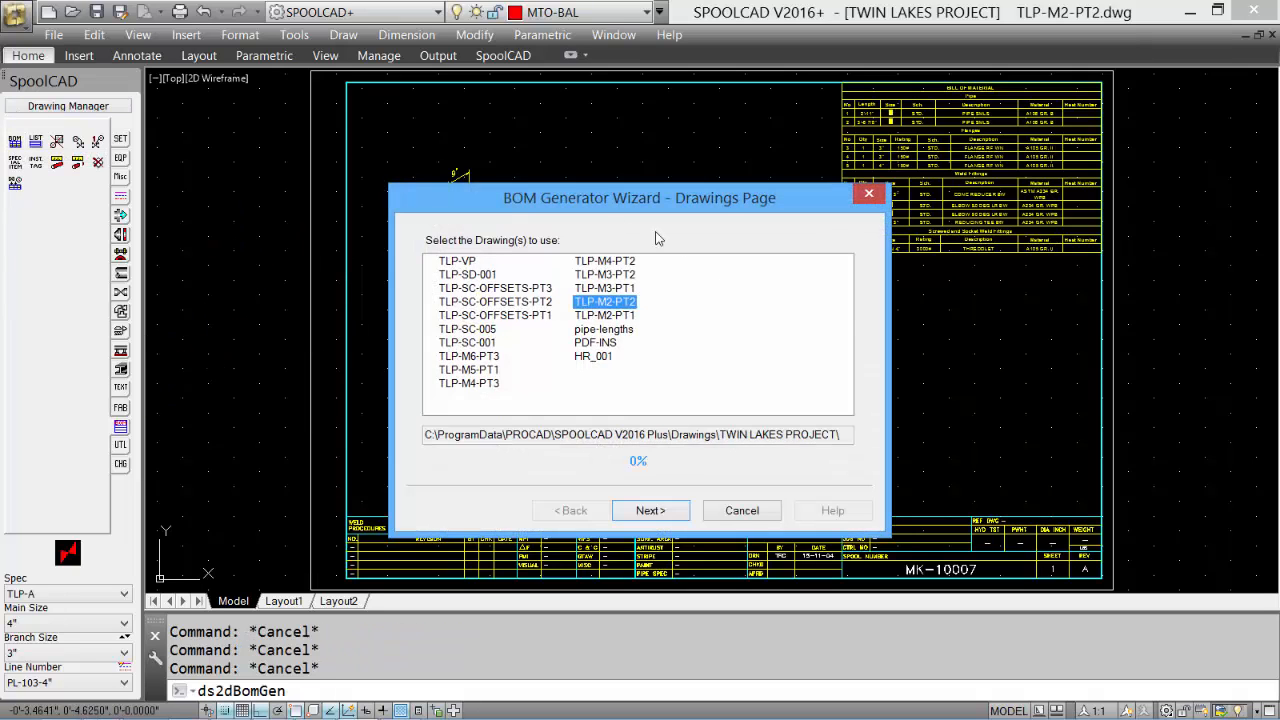
{"action": "left_click", "coordinate": [652, 508]}
{"action": "left_click", "coordinate": [688, 283]}
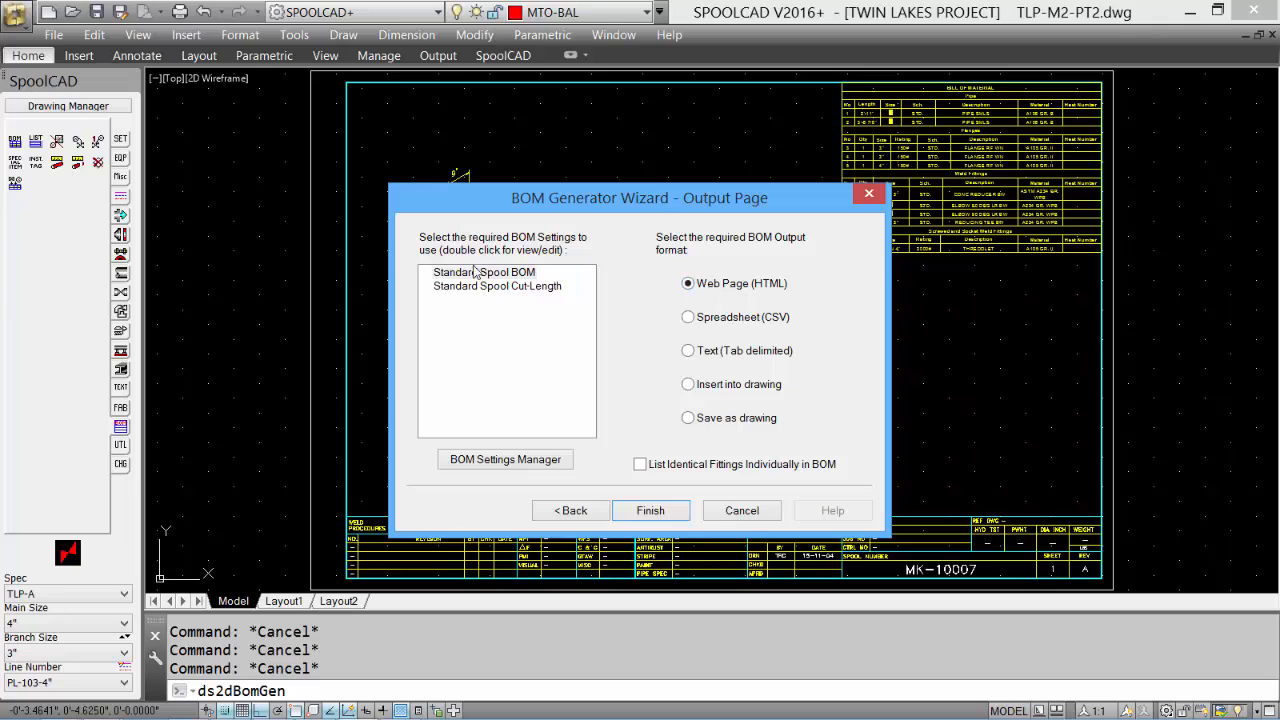
{"action": "left_click", "coordinate": [478, 272]}
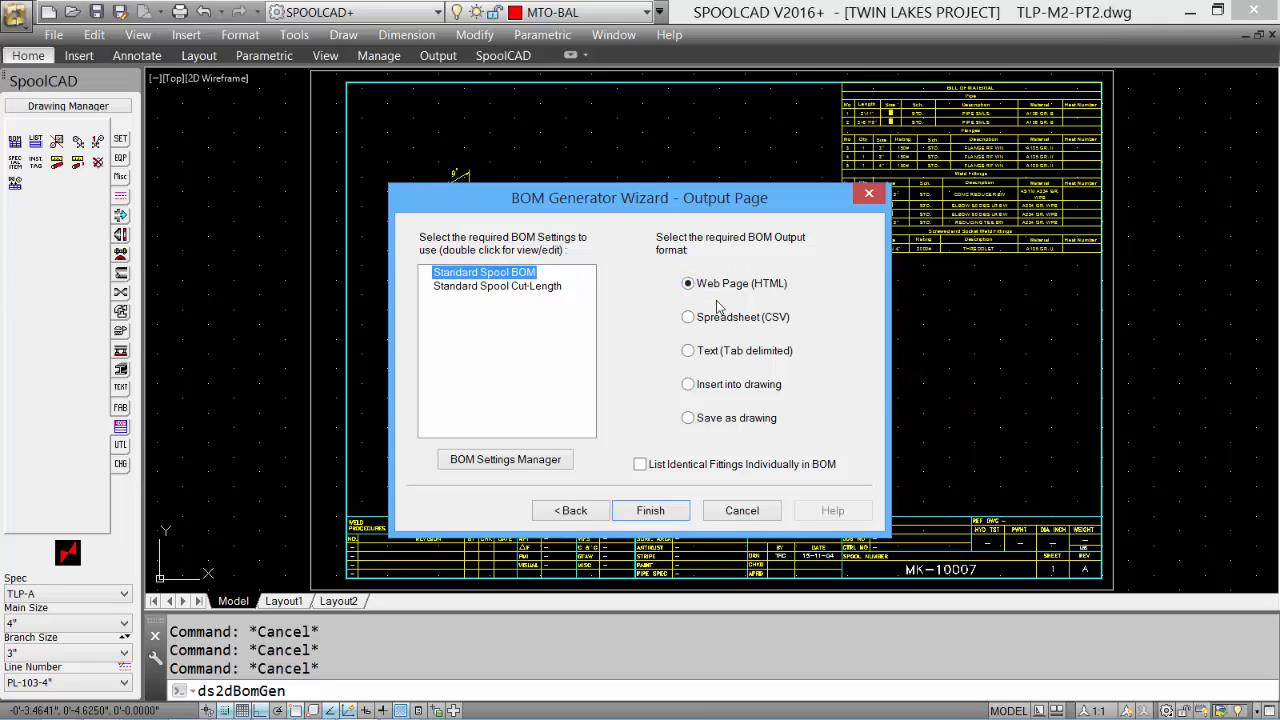
{"action": "left_click", "coordinate": [640, 464]}
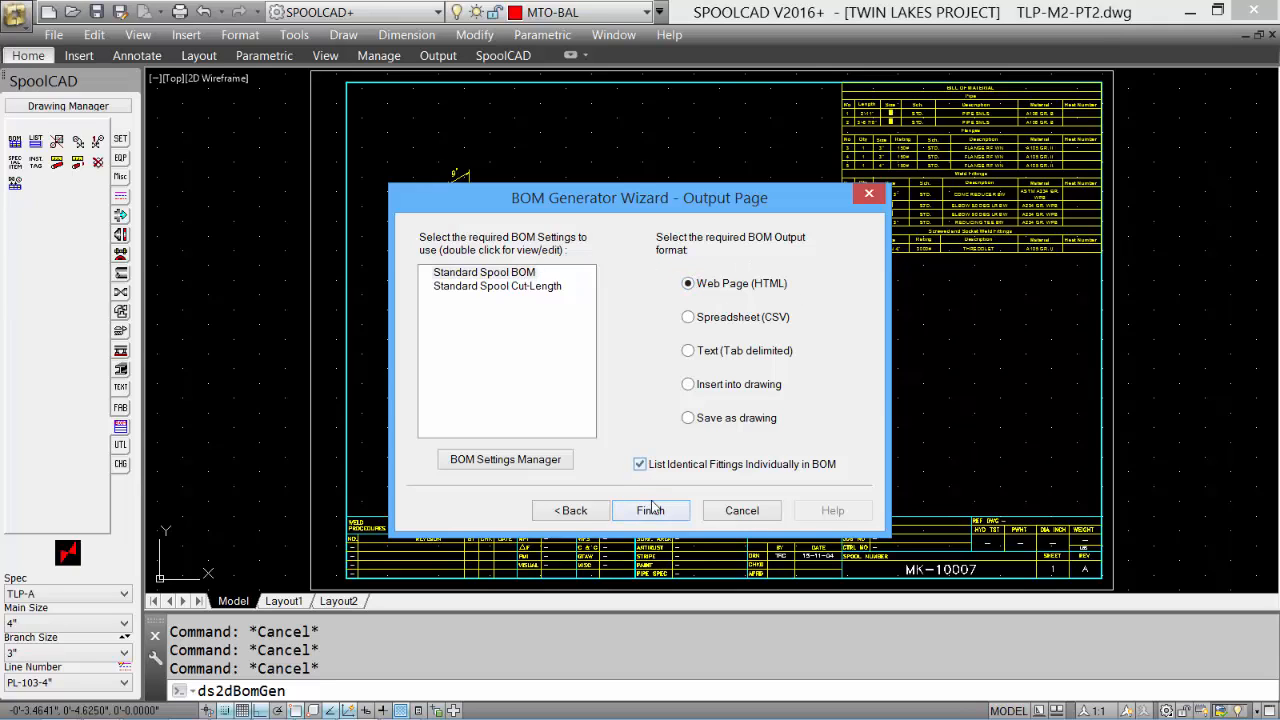
{"action": "left_click", "coordinate": [650, 510]}
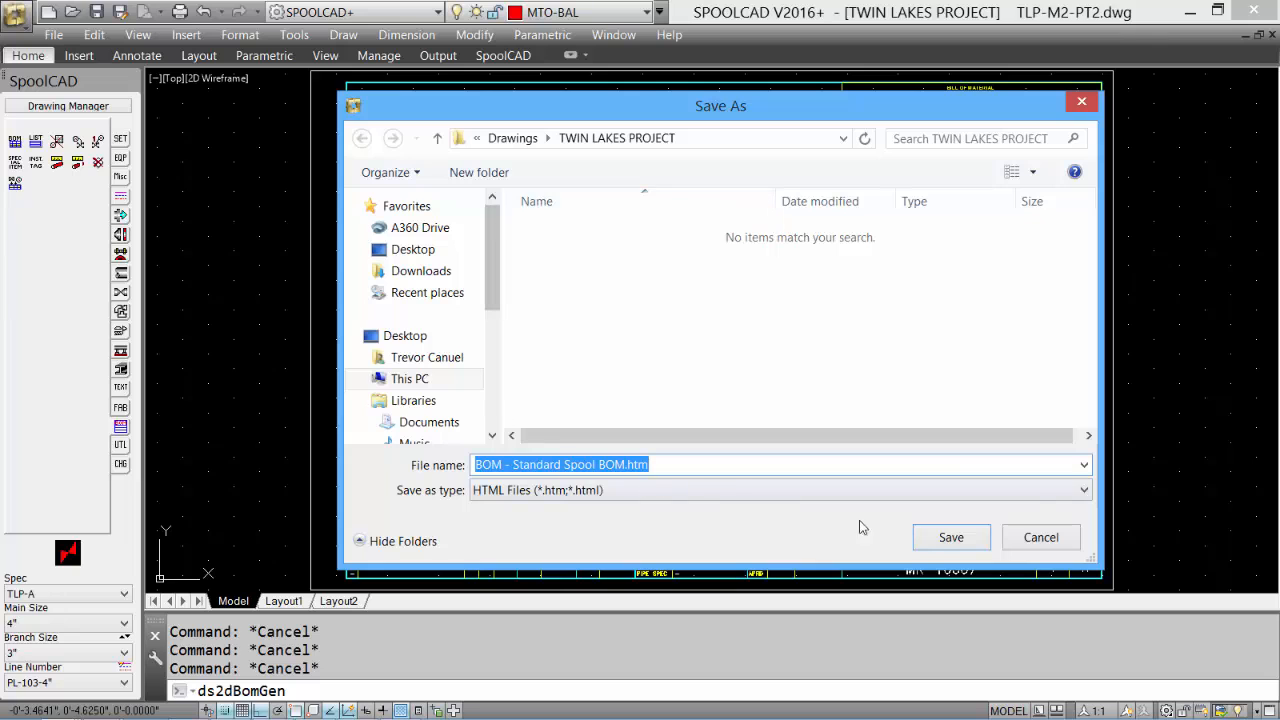
{"action": "left_click", "coordinate": [950, 538]}
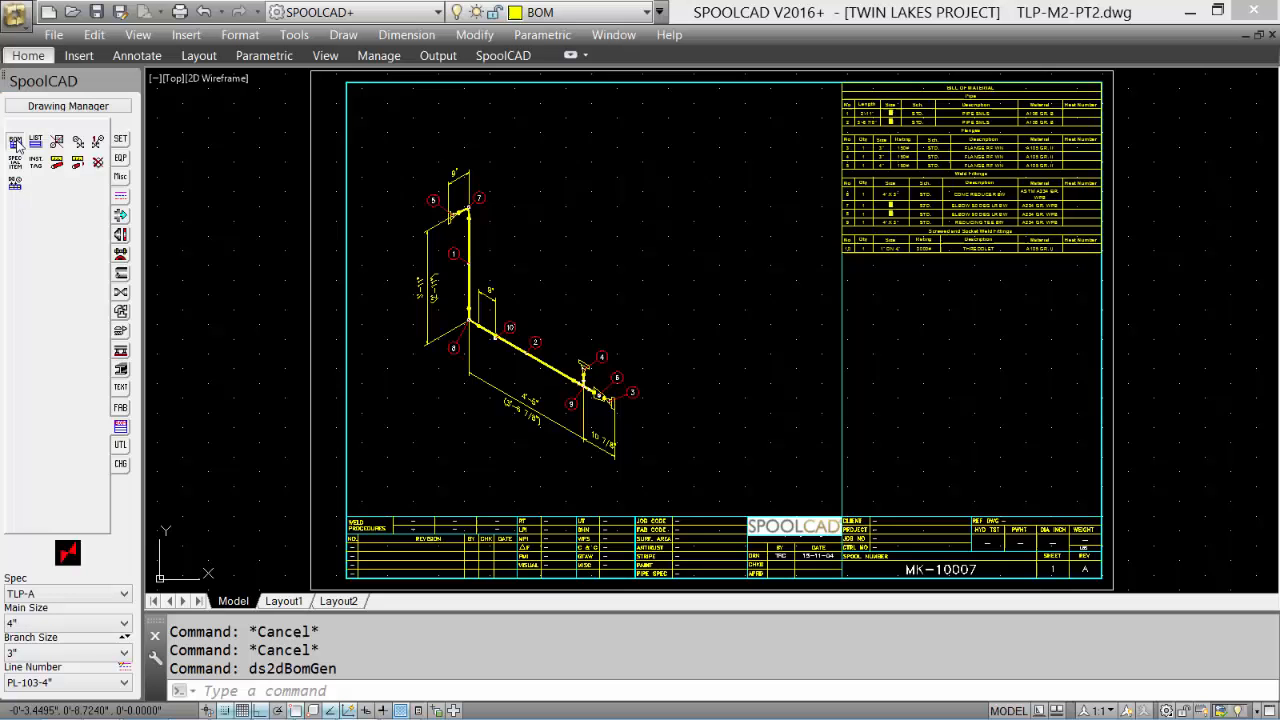
Export the Standard Spool BOM as a CSV spreadsheet named "BOM - Standard Spool BOM.csv" in the TWIN LAKES PROJECT folder.
{"action": "left_click", "coordinate": [648, 510]}
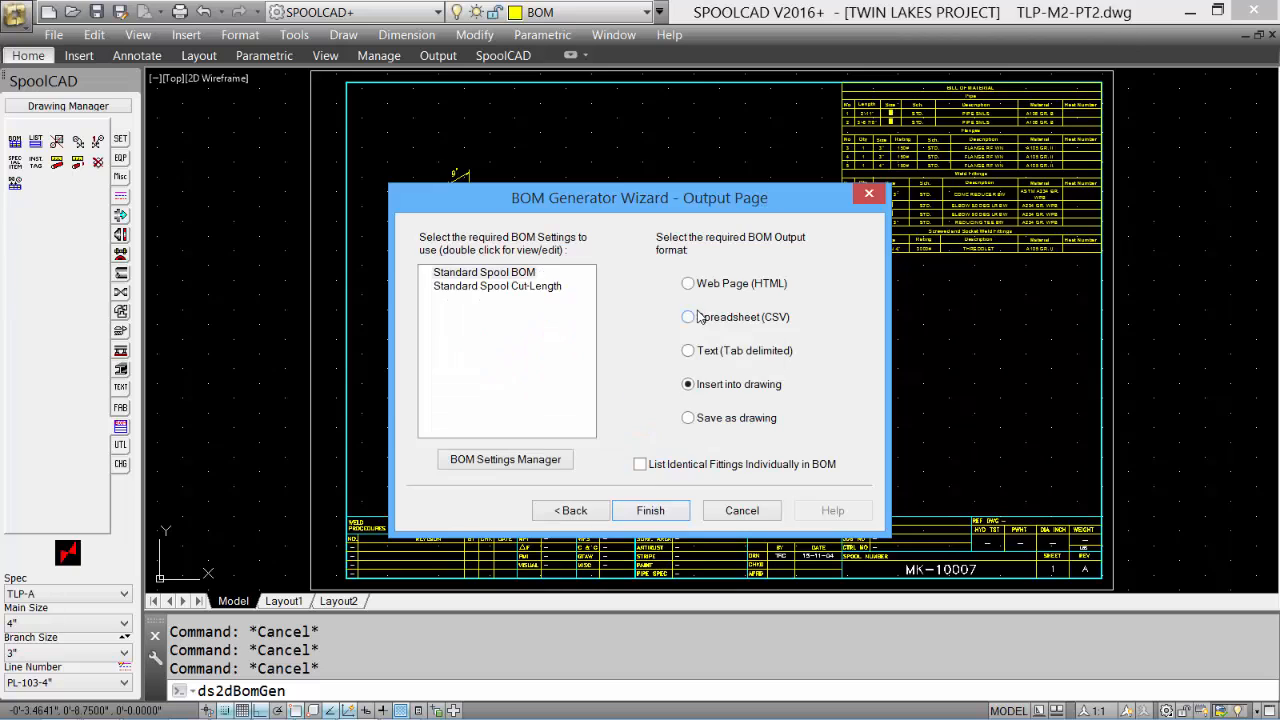
{"action": "left_click", "coordinate": [688, 317]}
{"action": "left_click", "coordinate": [535, 274]}
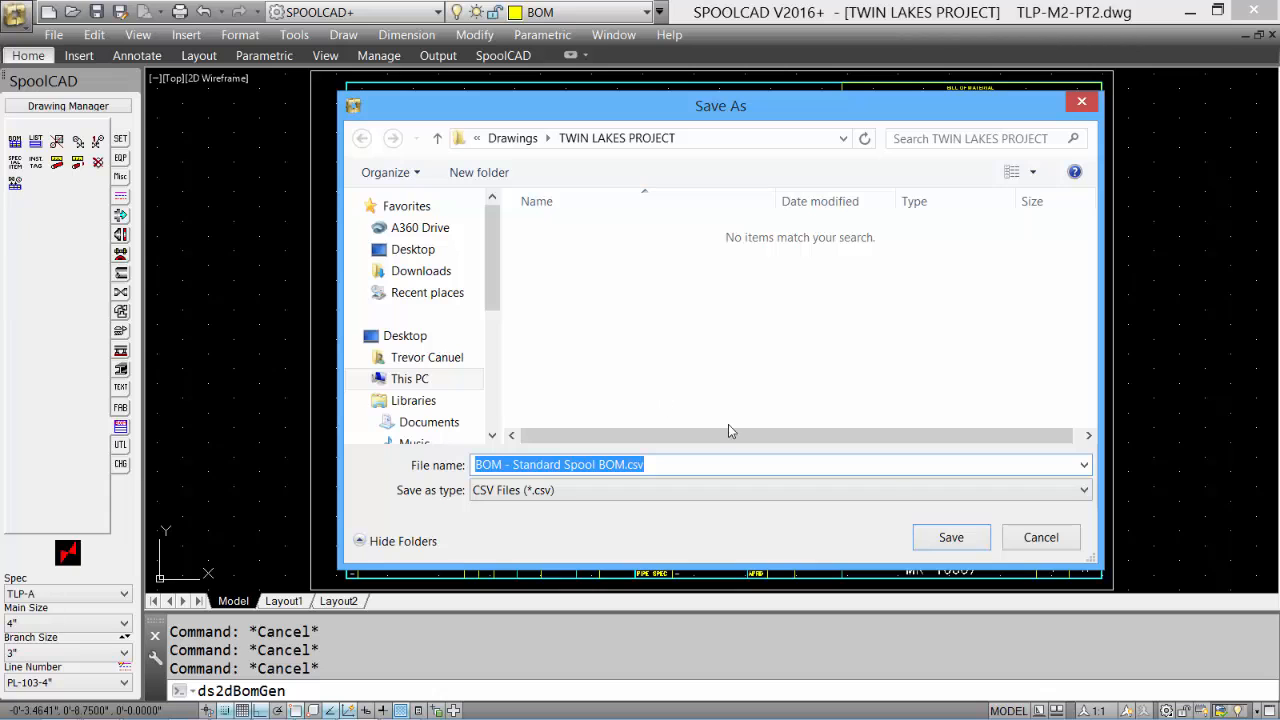
{"action": "left_click", "coordinate": [948, 542]}
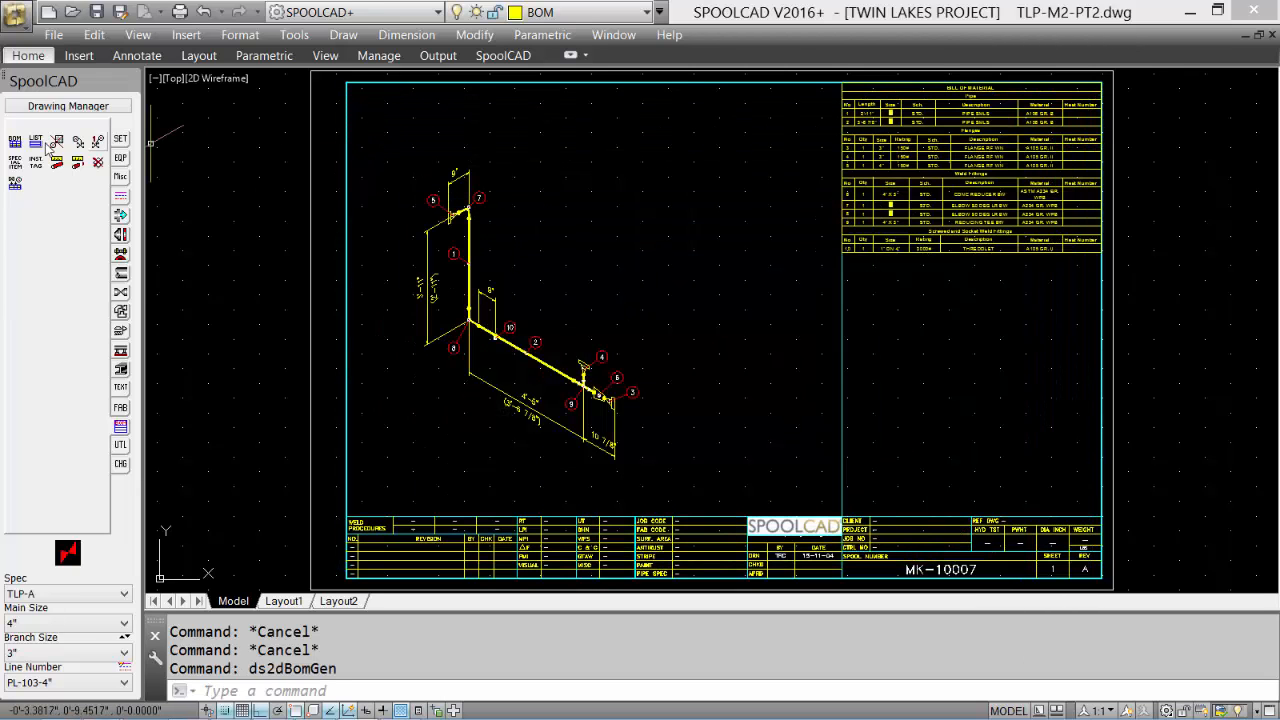
Export the Standard Spool BOM as tab-delimited text listing identical fittings individually, saved as "BOM - Standard Spool BOM.txt", and view its preview in Notepad.
{"action": "left_click", "coordinate": [15, 143]}
{"action": "left_click", "coordinate": [652, 511]}
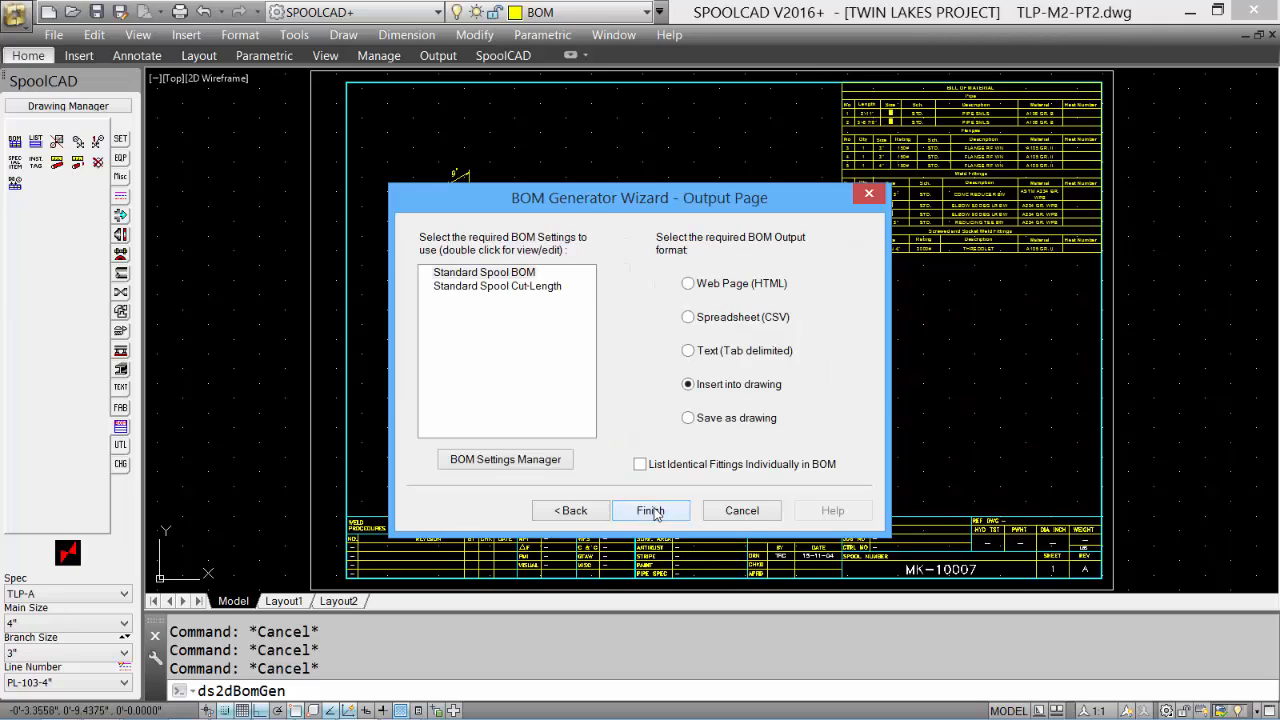
{"action": "left_click", "coordinate": [688, 351]}
{"action": "left_click", "coordinate": [505, 275]}
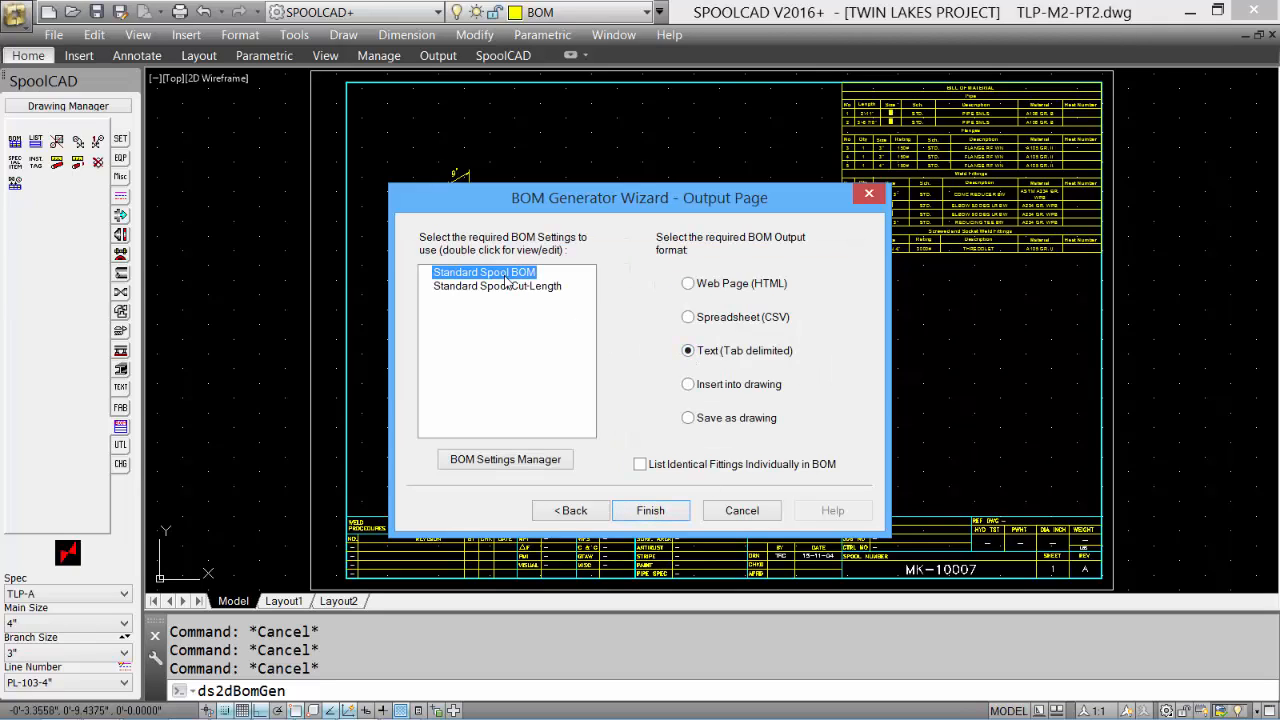
{"action": "left_click", "coordinate": [640, 464]}
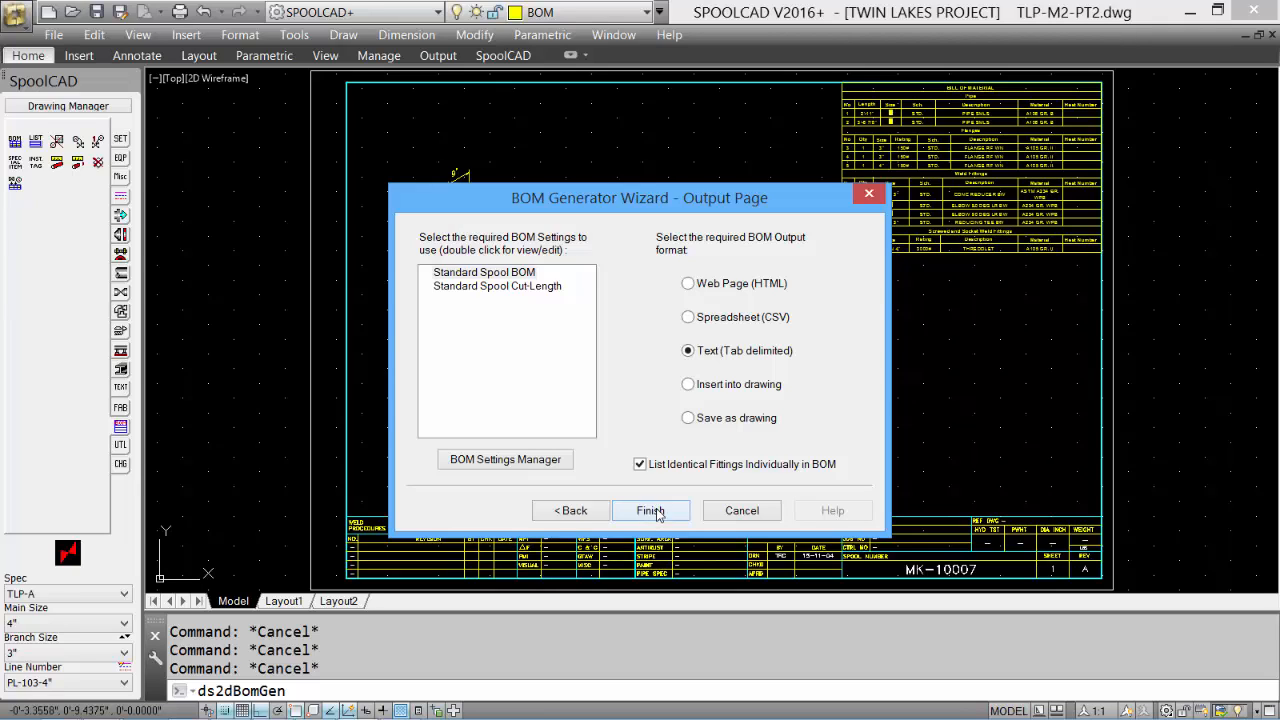
{"action": "left_click", "coordinate": [657, 512]}
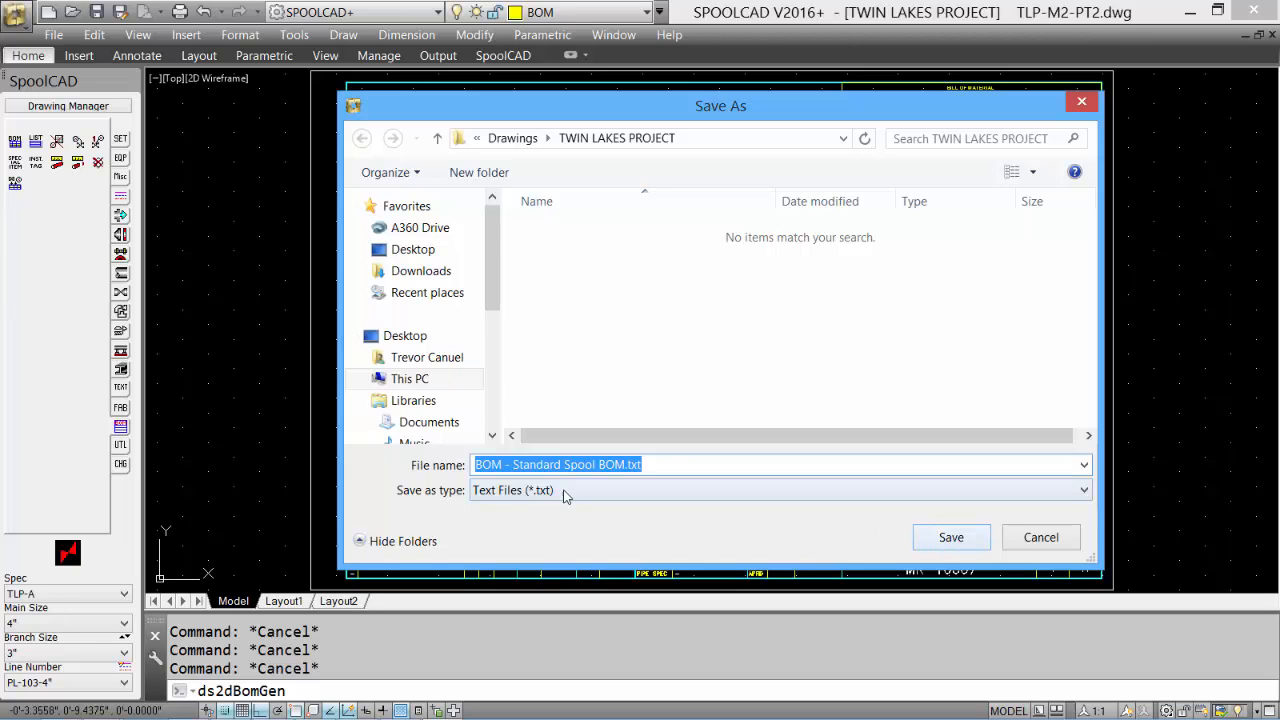
{"action": "left_click", "coordinate": [934, 538]}
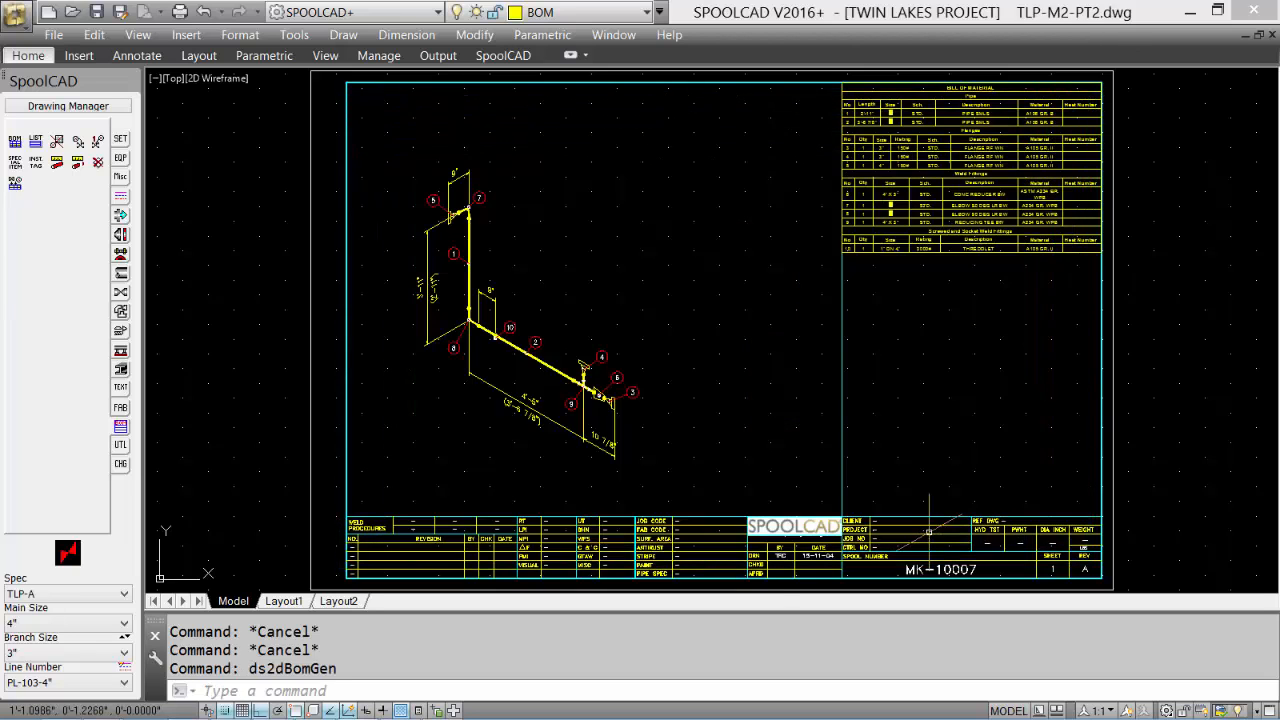
{"action": "mouse_move", "coordinate": [370, 718]}
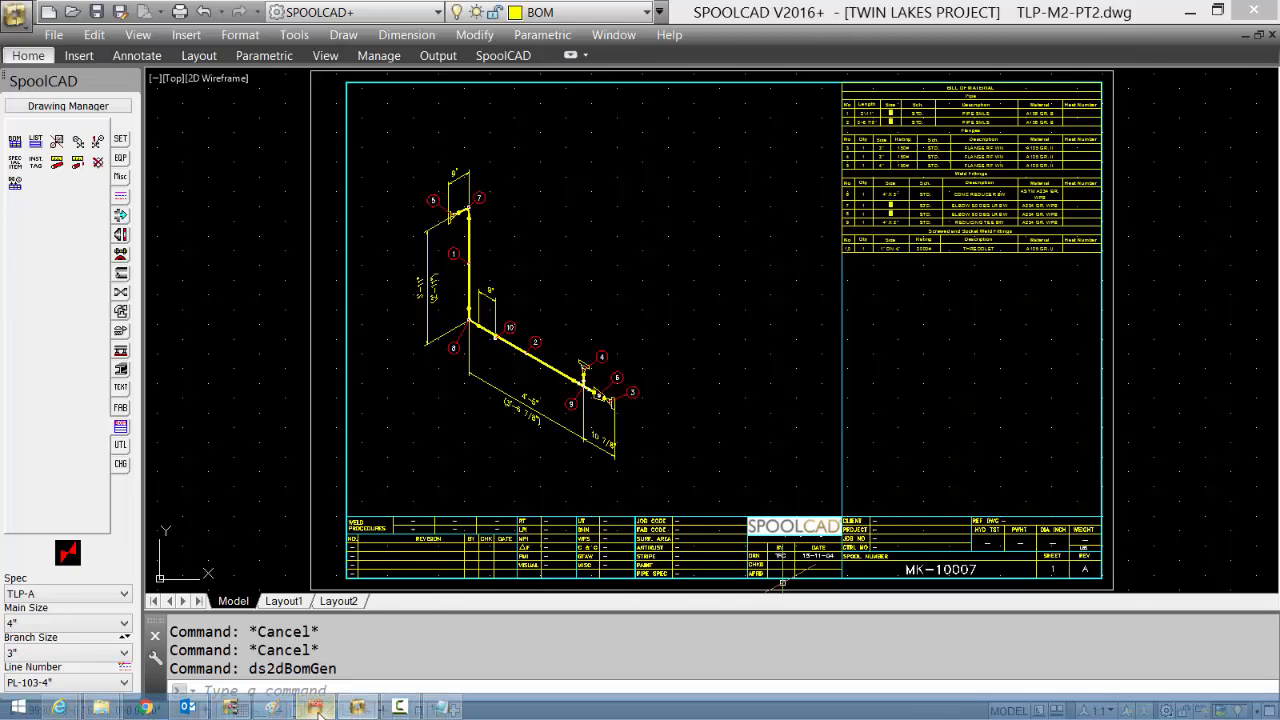
{"action": "left_click", "coordinate": [445, 708]}
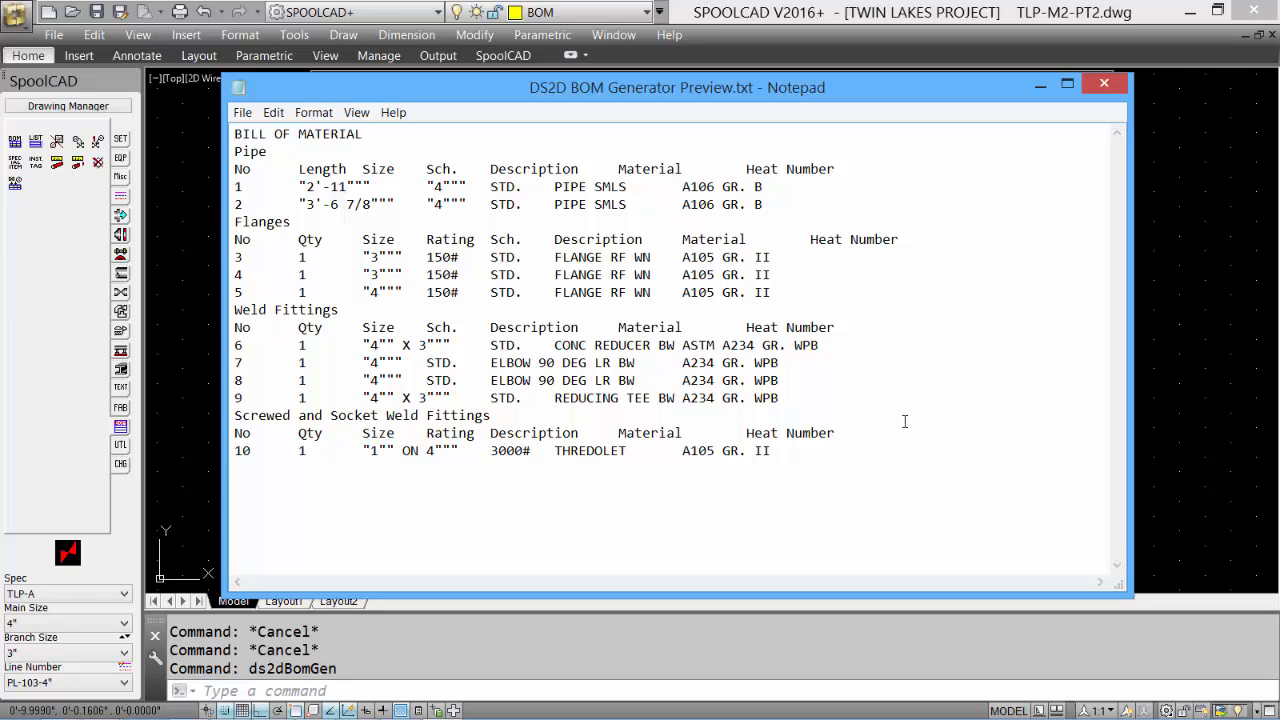
{"action": "left_click", "coordinate": [1104, 84]}
Save TLP-M2-PT2's Standard Spool BOM as a drawing listing identical fittings individually, named "BOM - Standard Spool BOM.dwg", in the TWIN LAKES PROJECT folder.
{"action": "left_click", "coordinate": [15, 143]}
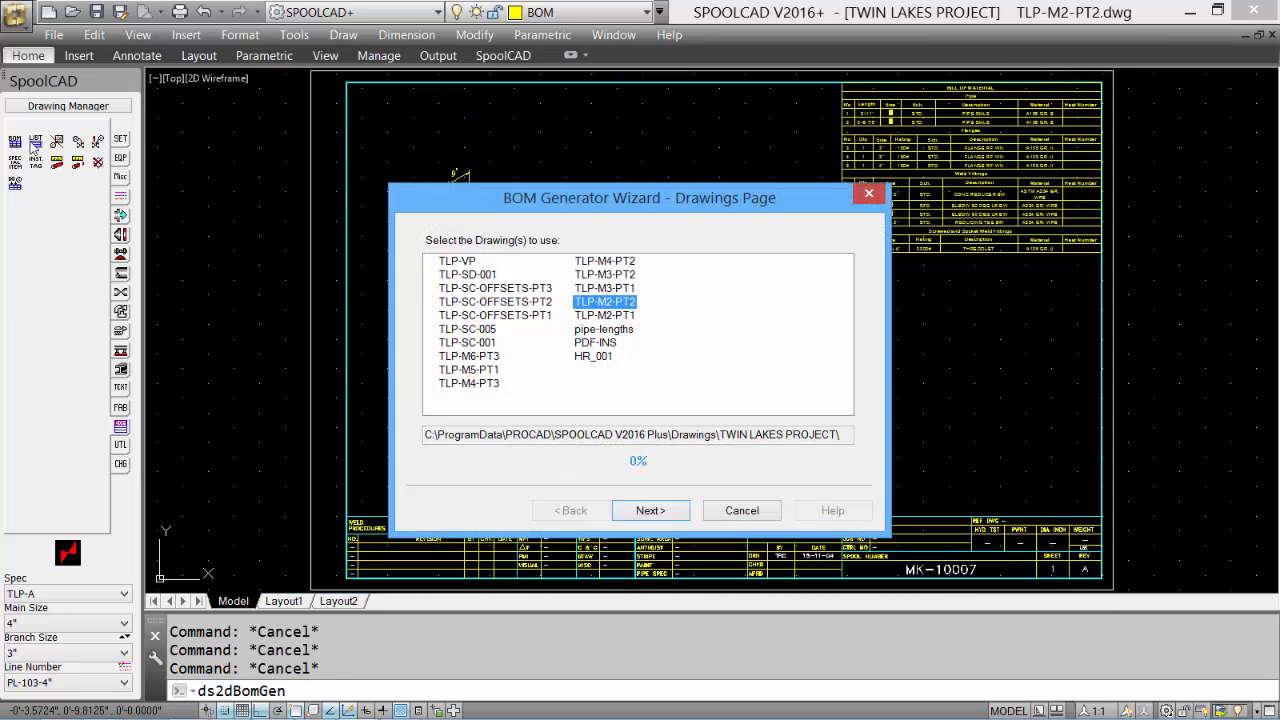
{"action": "left_click", "coordinate": [650, 510]}
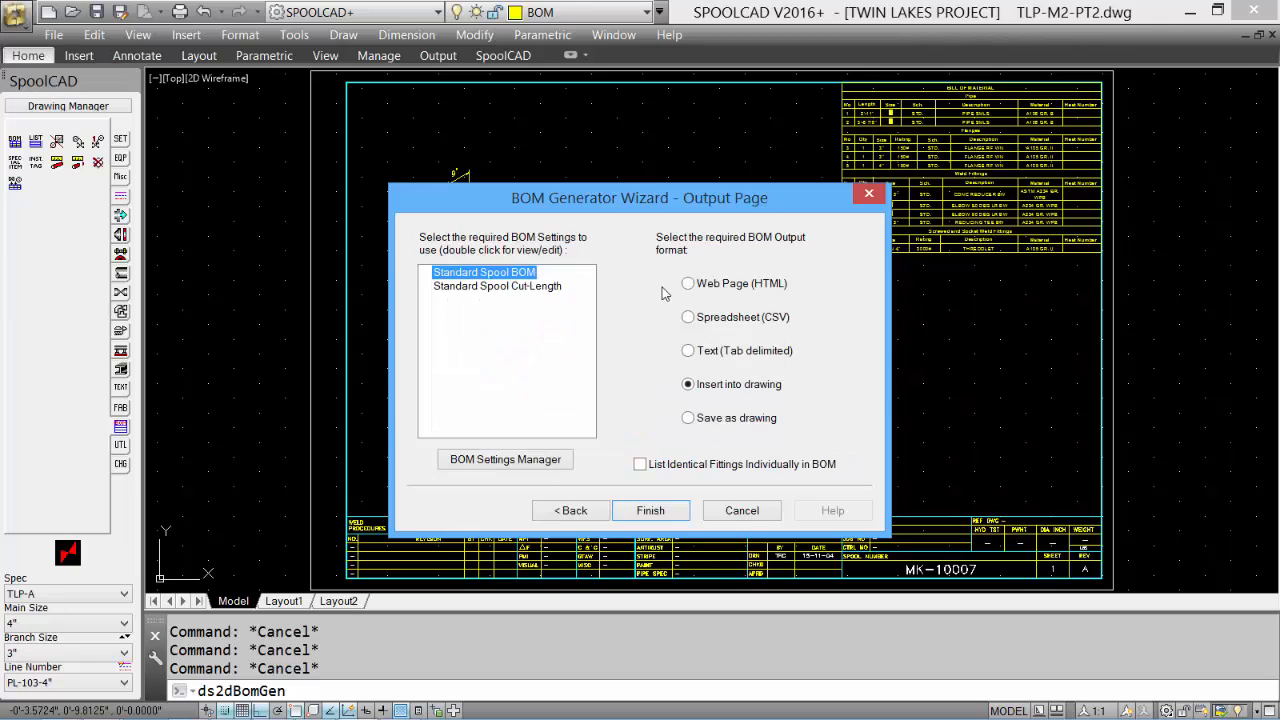
{"action": "left_click", "coordinate": [688, 419]}
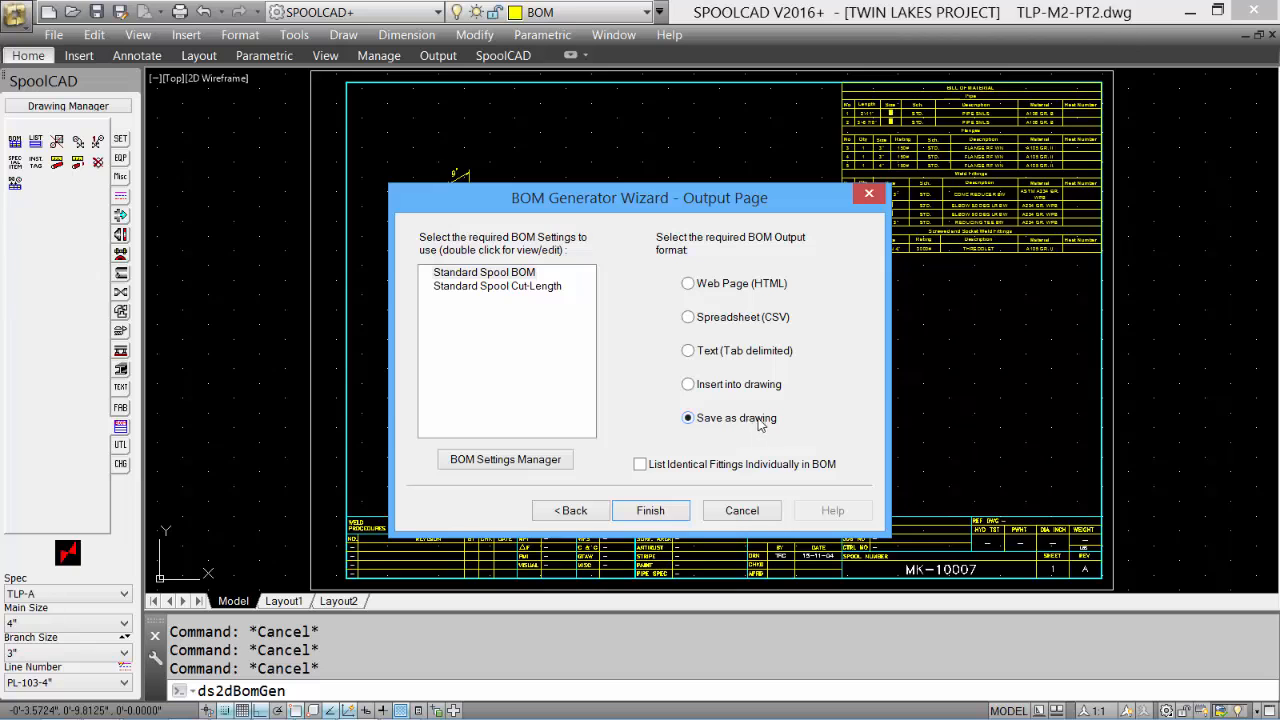
{"action": "left_click", "coordinate": [640, 465]}
{"action": "left_click", "coordinate": [648, 511]}
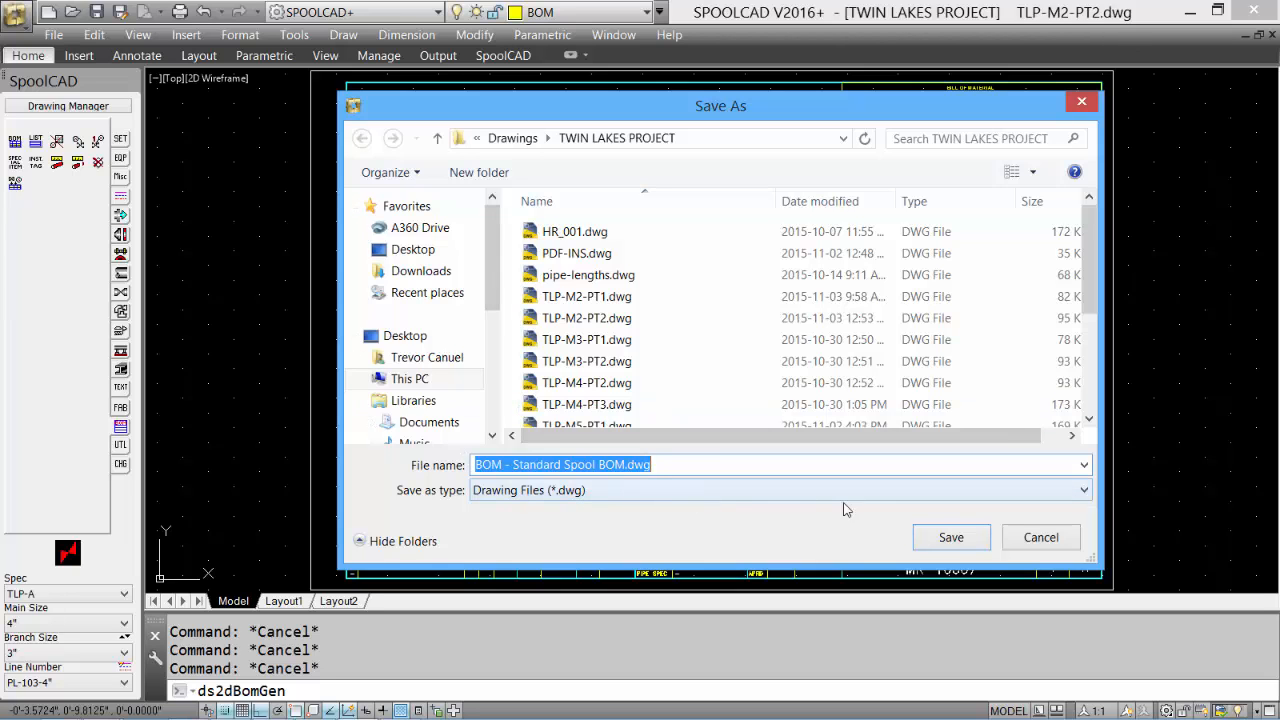
{"action": "left_click", "coordinate": [951, 538]}
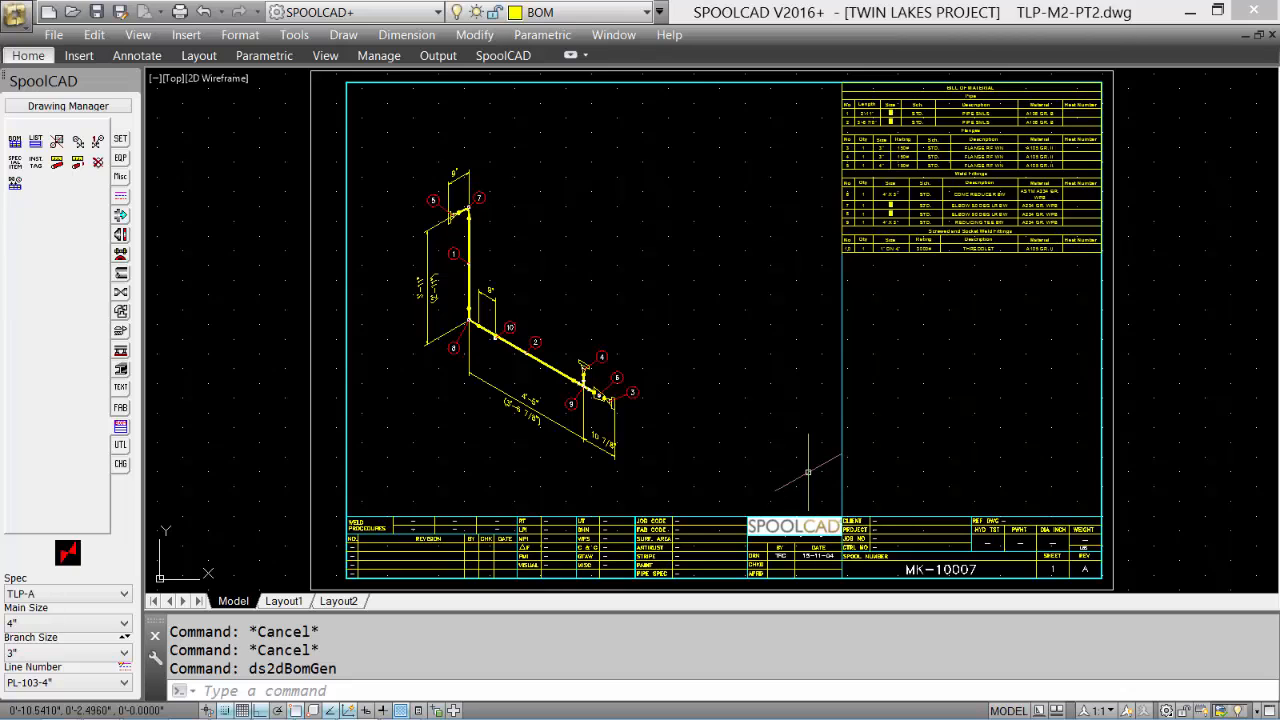
Open the "BOM - Standard Spool BOM" drawing from the TWIN LAKES PROJECT, examine its bill of material table, and close it without saving.
{"action": "left_click", "coordinate": [90, 106]}
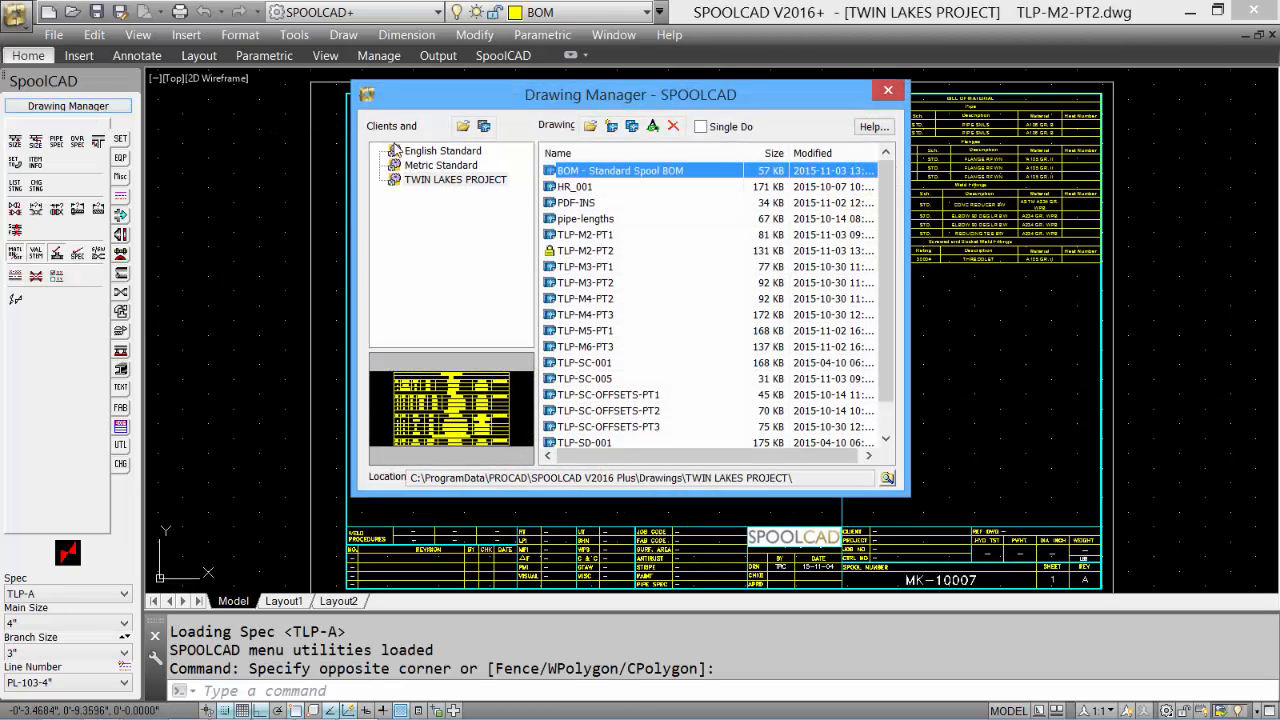
{"action": "double_click", "coordinate": [620, 172]}
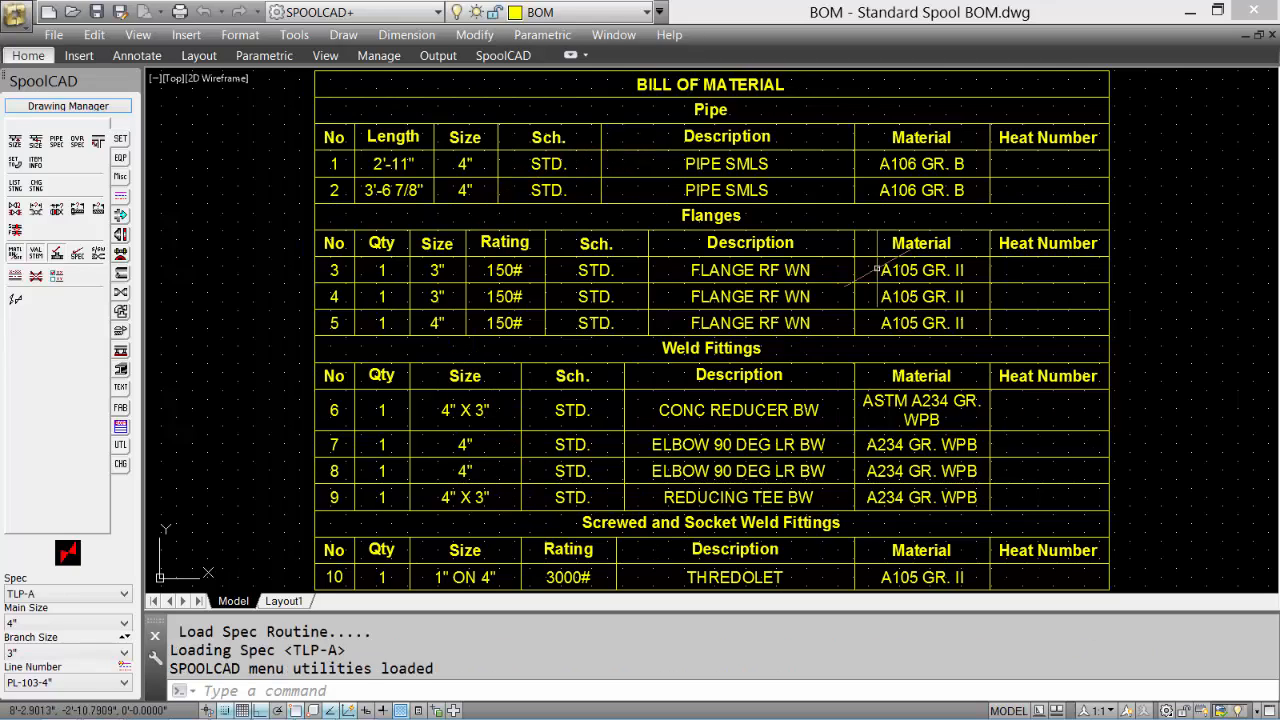
{"action": "left_click", "coordinate": [54, 38]}
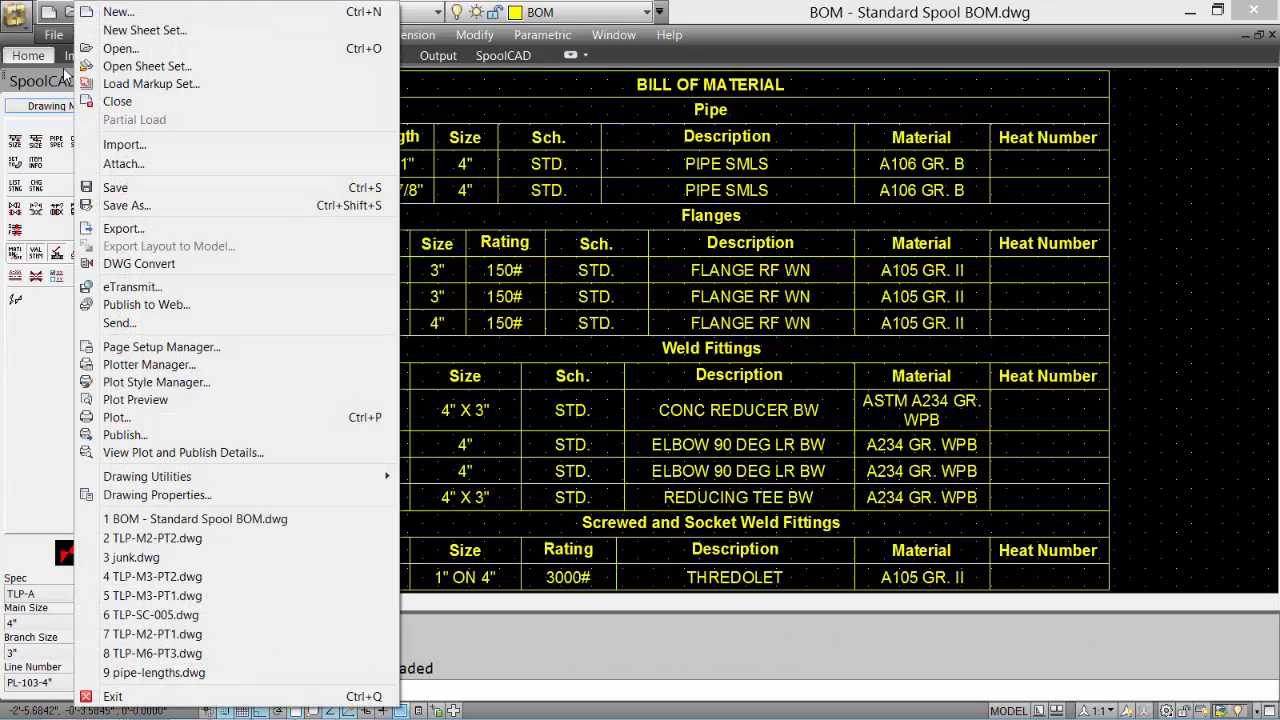
{"action": "left_click", "coordinate": [82, 95]}
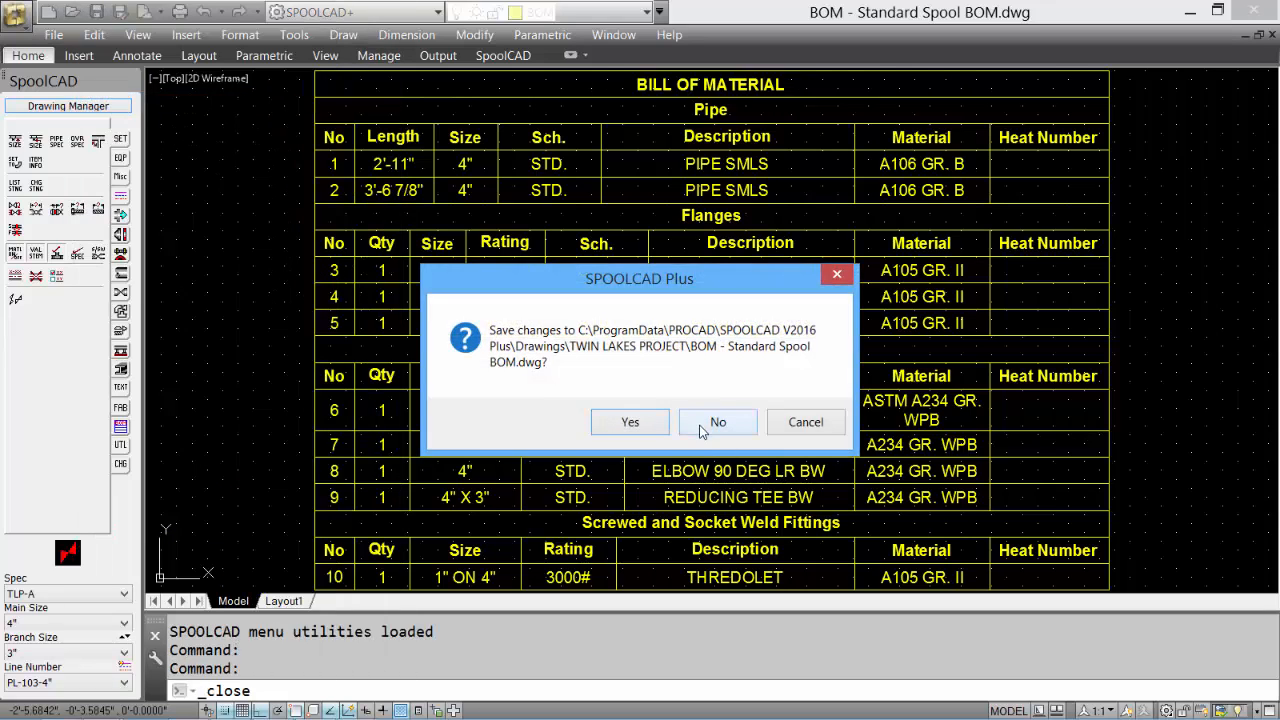
{"action": "left_click", "coordinate": [699, 424]}
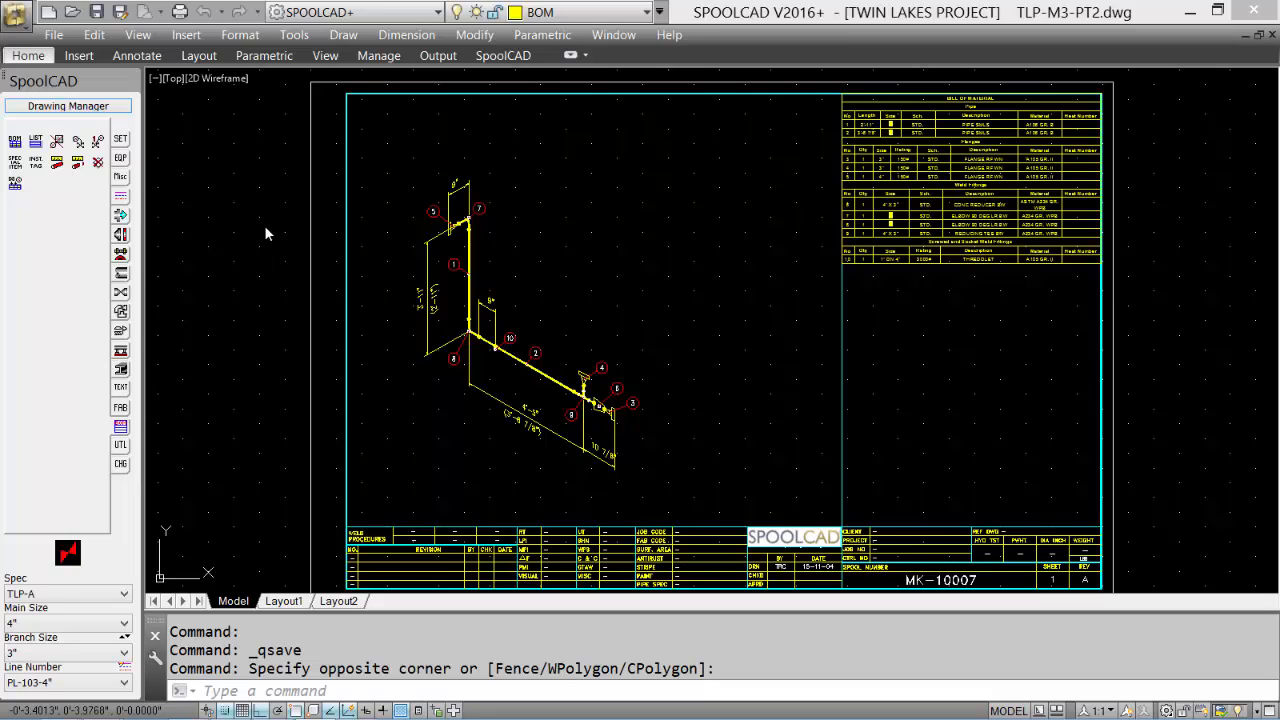
Remove the bill of material and all material balloons from the TLP-M3-PT2 drawing.
{"action": "left_click", "coordinate": [57, 141]}
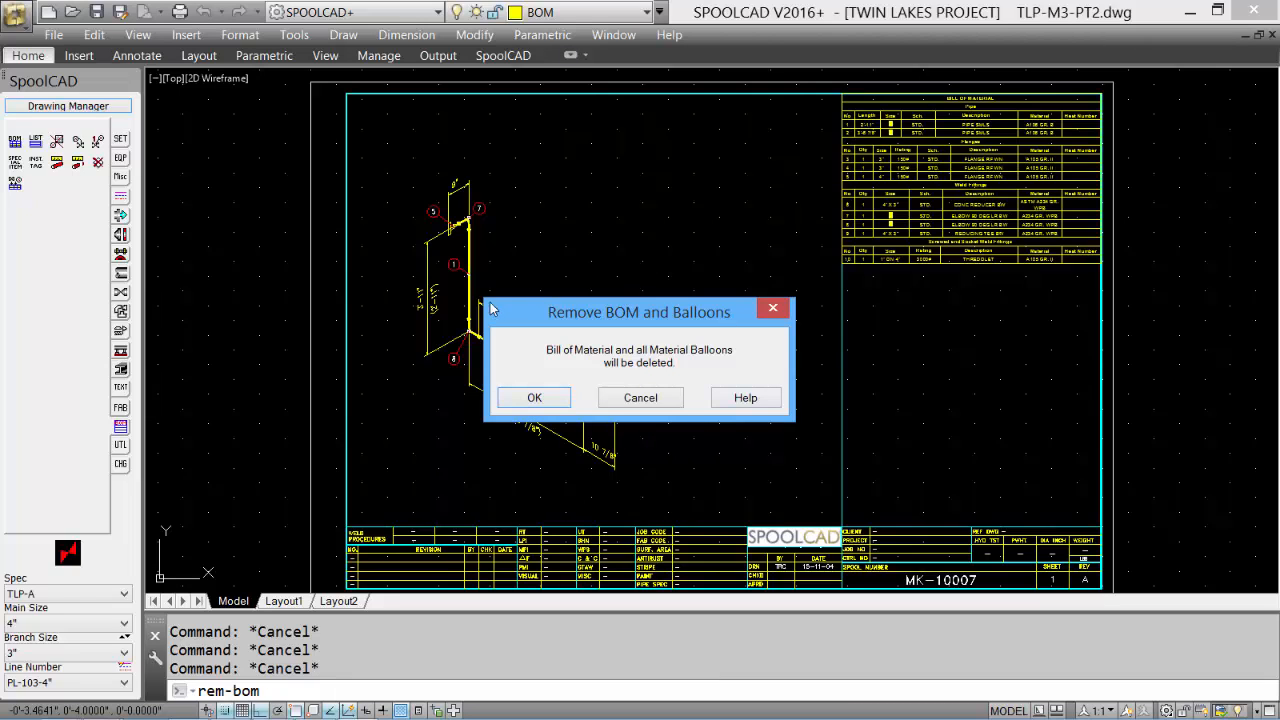
{"action": "left_click", "coordinate": [531, 399]}
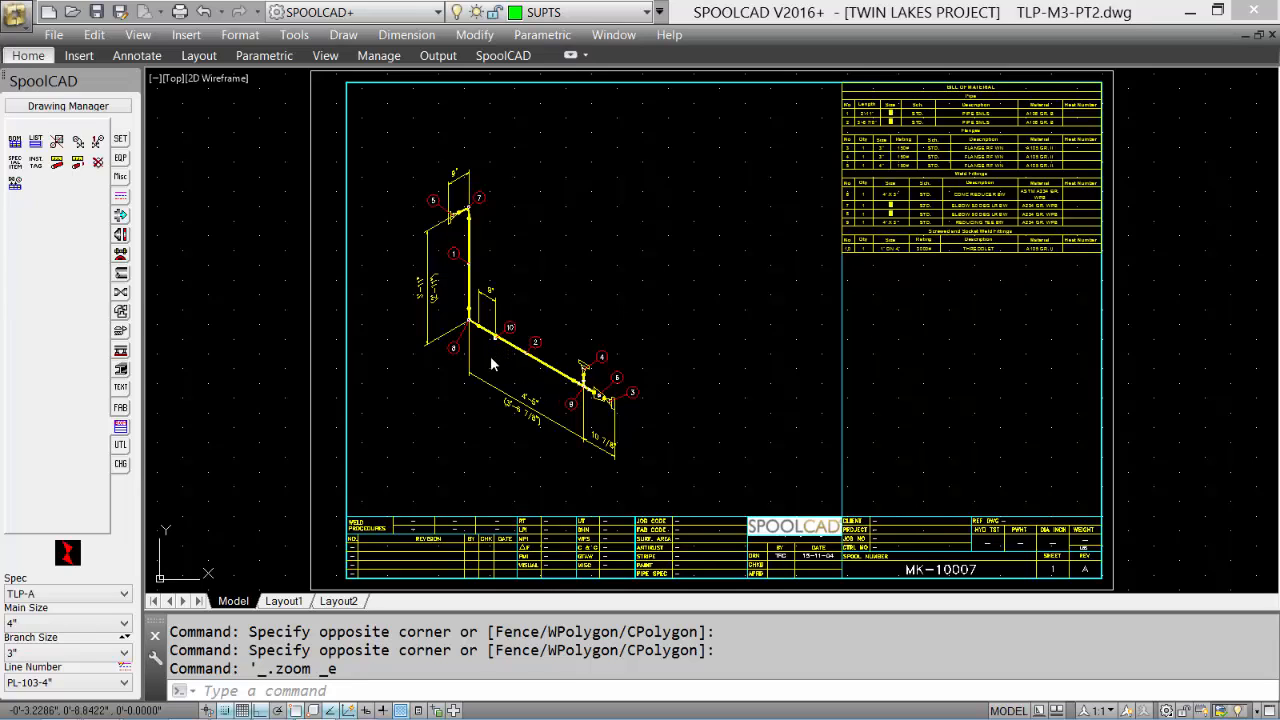
Add a 1" pipe nipple threaded on both ends, running vertically down from the centre of the thredolet at balloon 10.
{"action": "scroll", "coordinate": [494, 320], "scroll_direction": "up", "scroll_amount": 5}
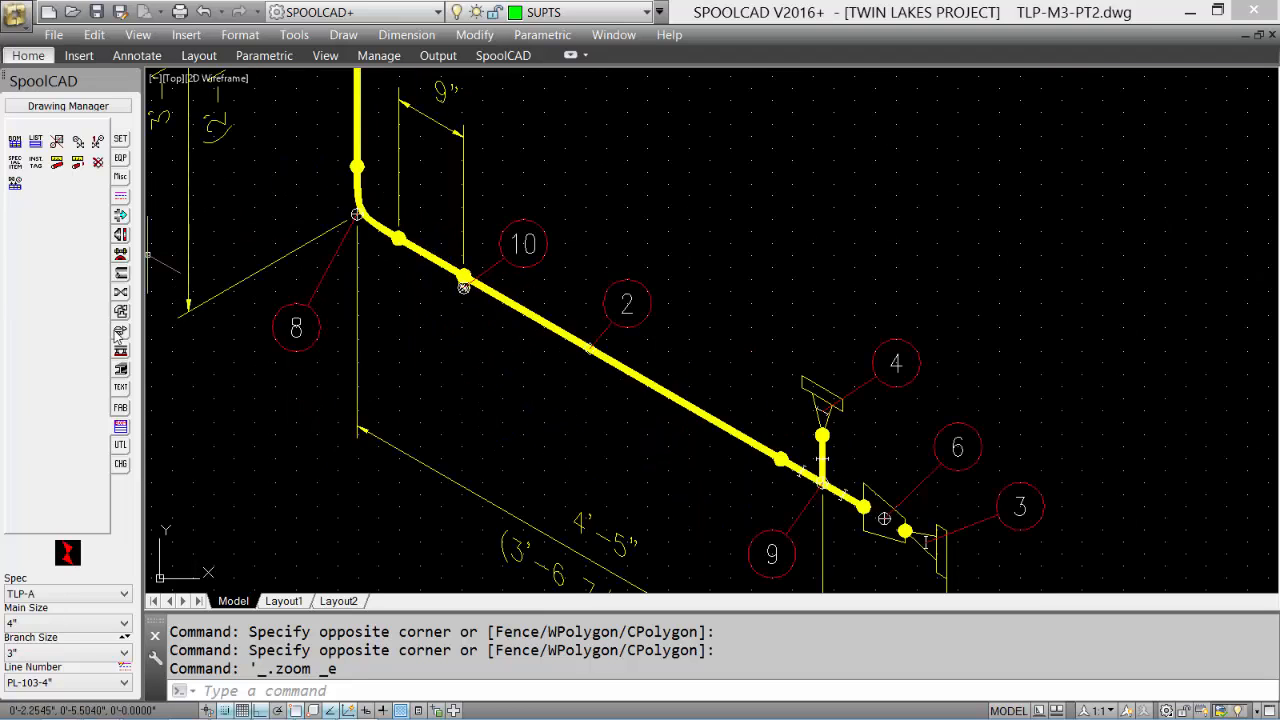
{"action": "left_click", "coordinate": [45, 624]}
{"action": "scroll", "coordinate": [66, 261], "scroll_direction": "up", "scroll_amount": 3}
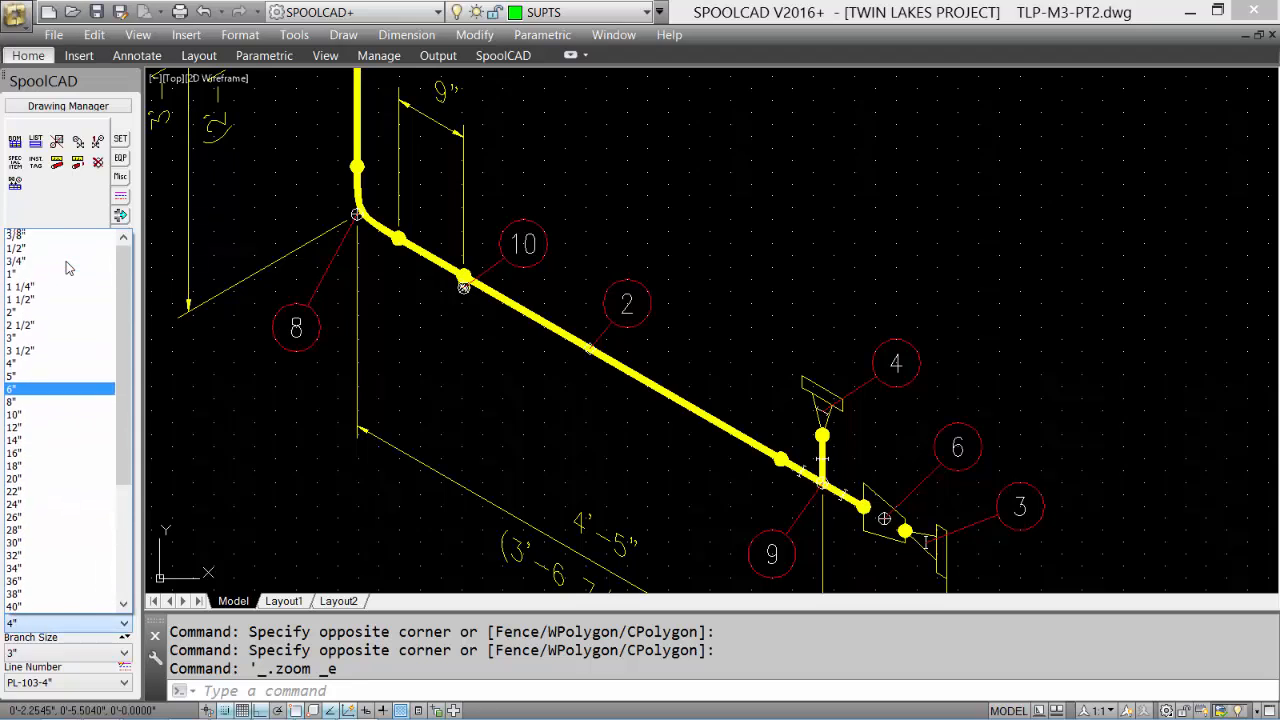
{"action": "left_click", "coordinate": [66, 273]}
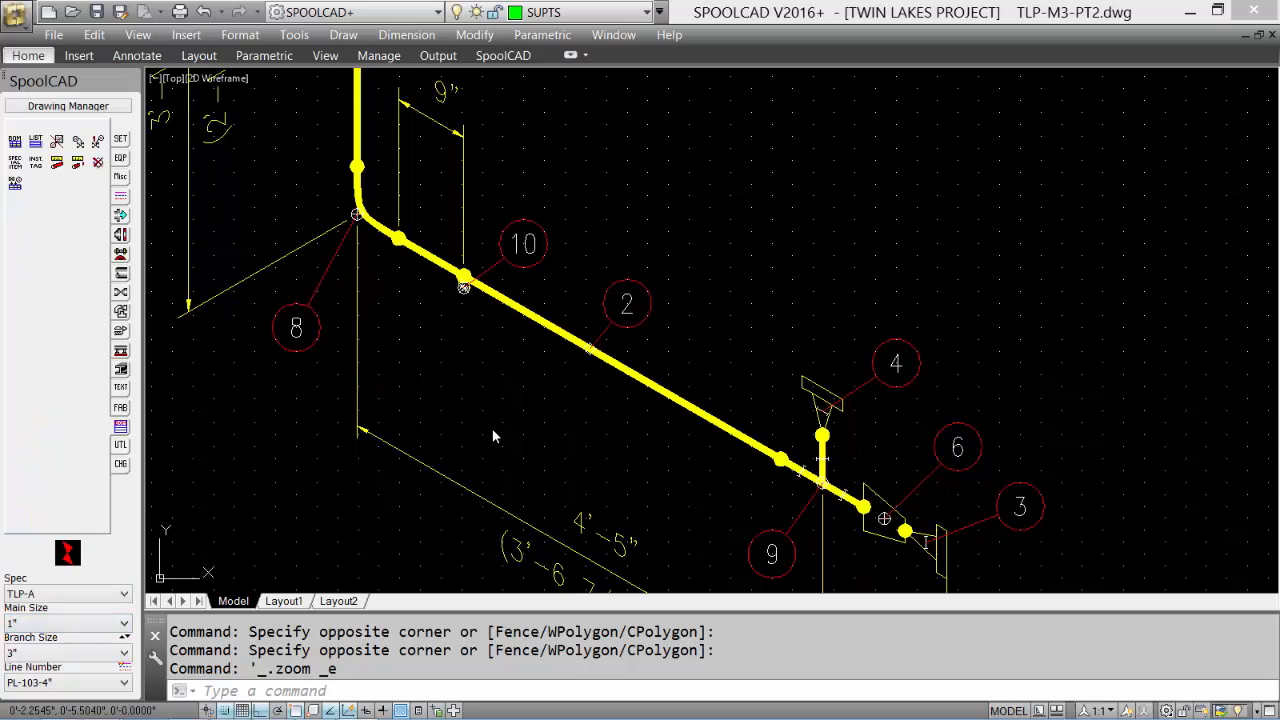
{"action": "left_click", "coordinate": [119, 275]}
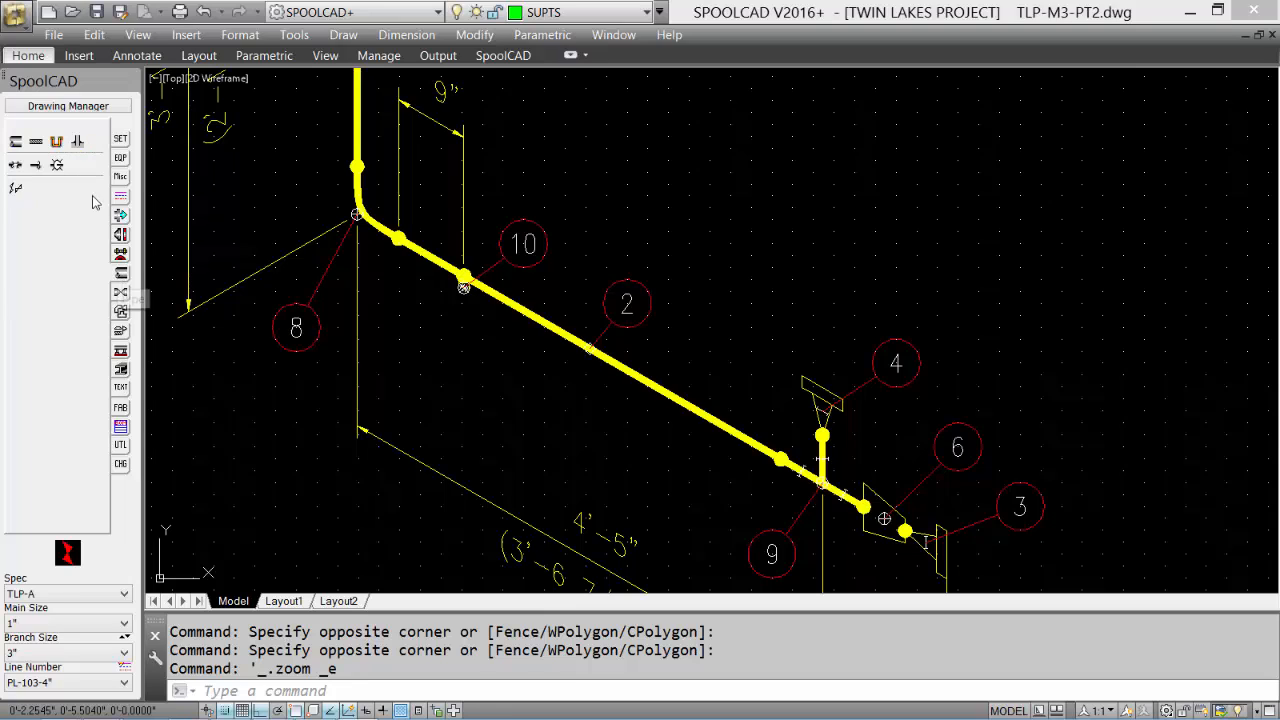
{"action": "left_click", "coordinate": [35, 143]}
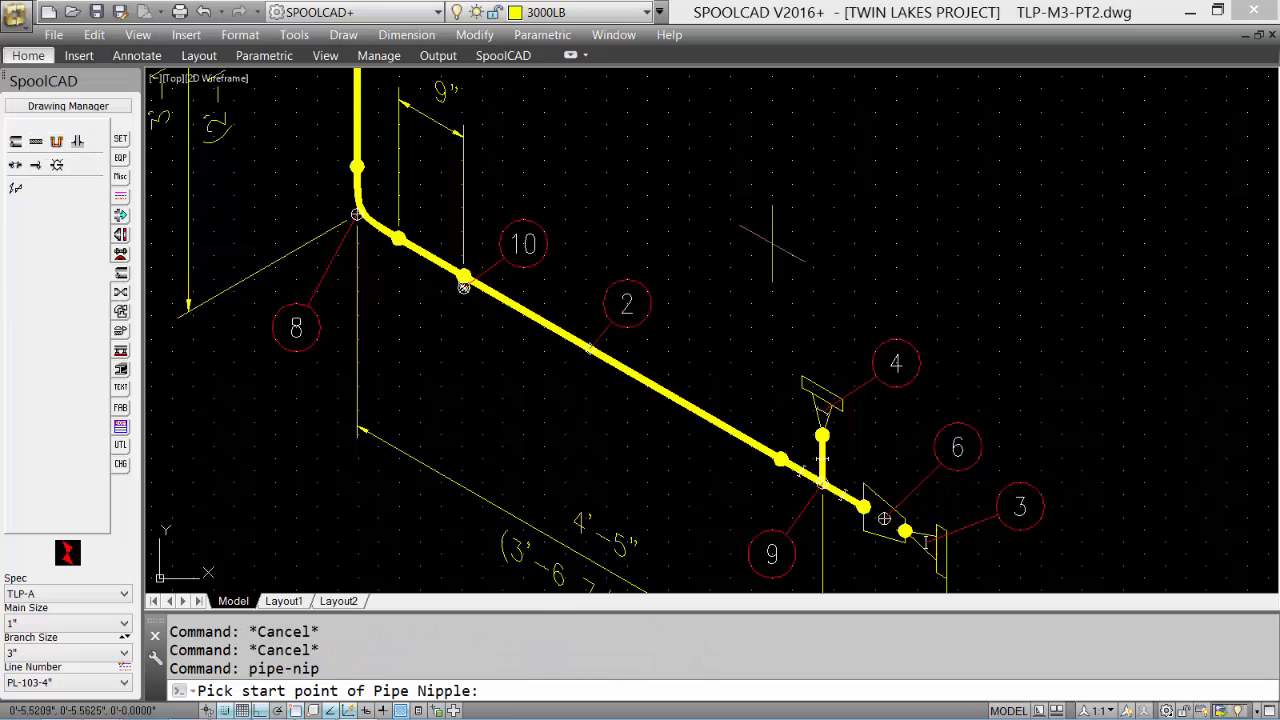
{"action": "right_click", "coordinate": [760, 248], "text": "shift"}
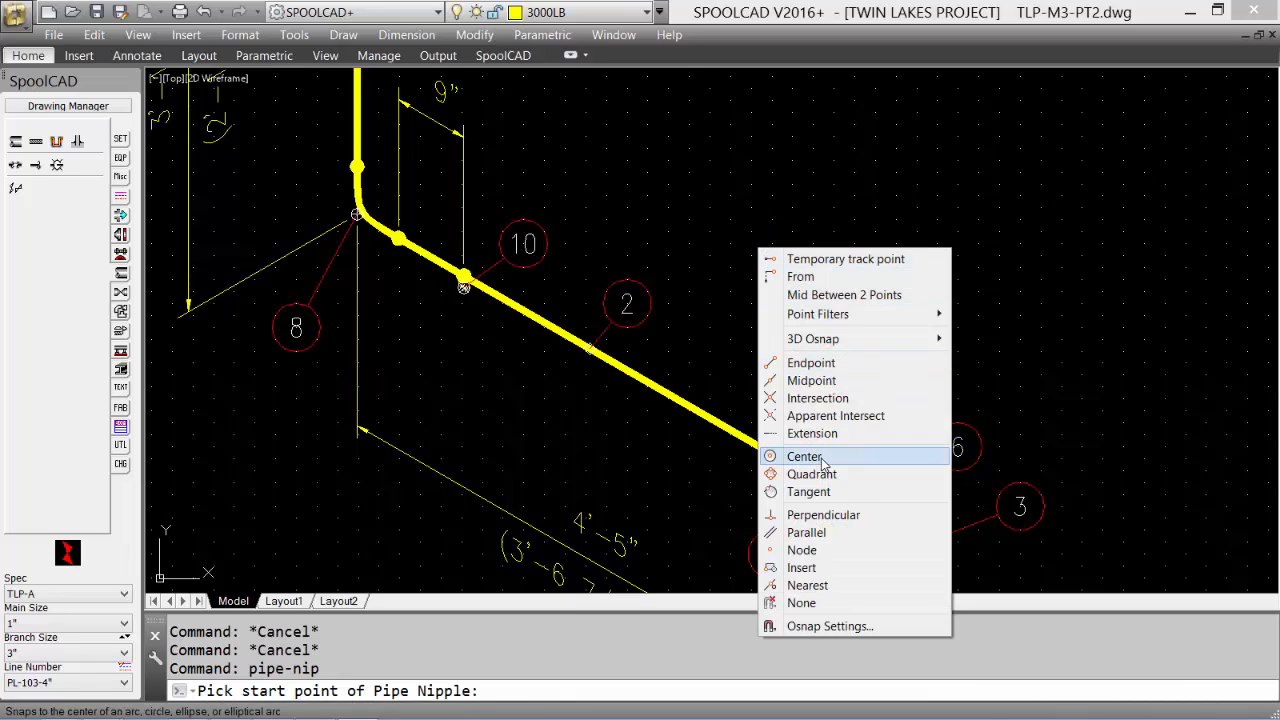
{"action": "left_click", "coordinate": [805, 456]}
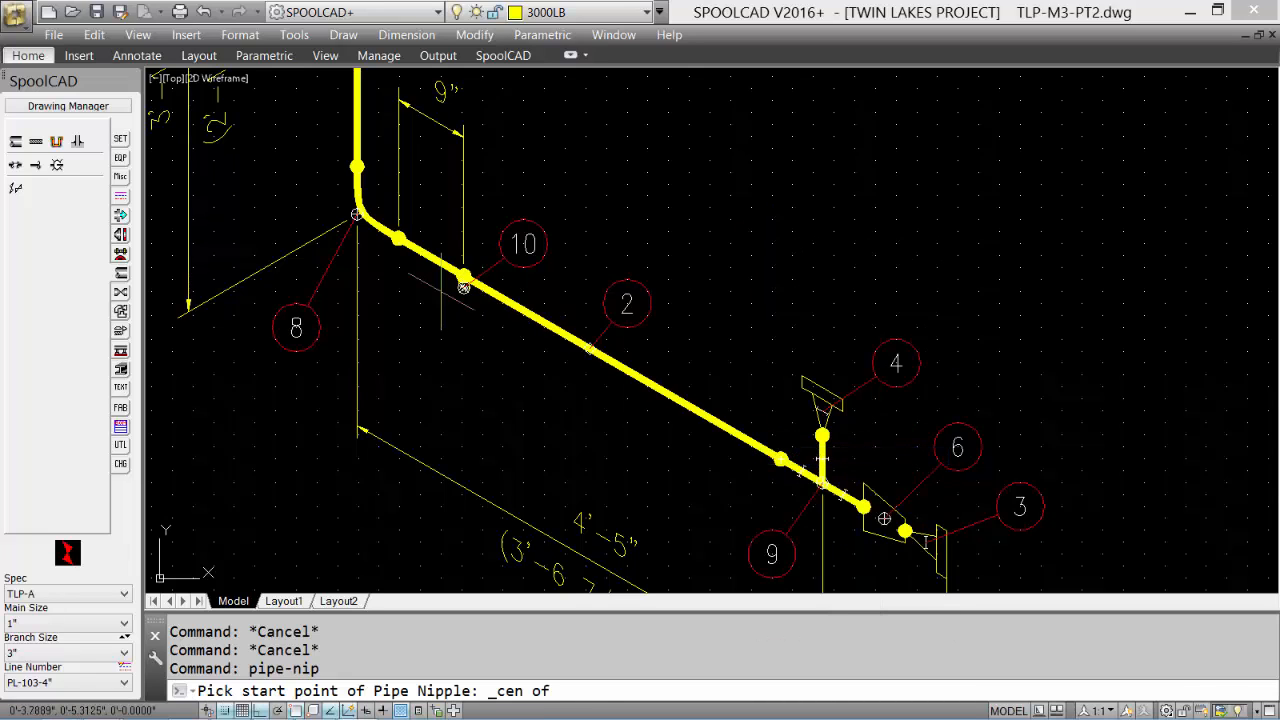
{"action": "key", "text": "F9"}
{"action": "left_click", "coordinate": [464, 287]}
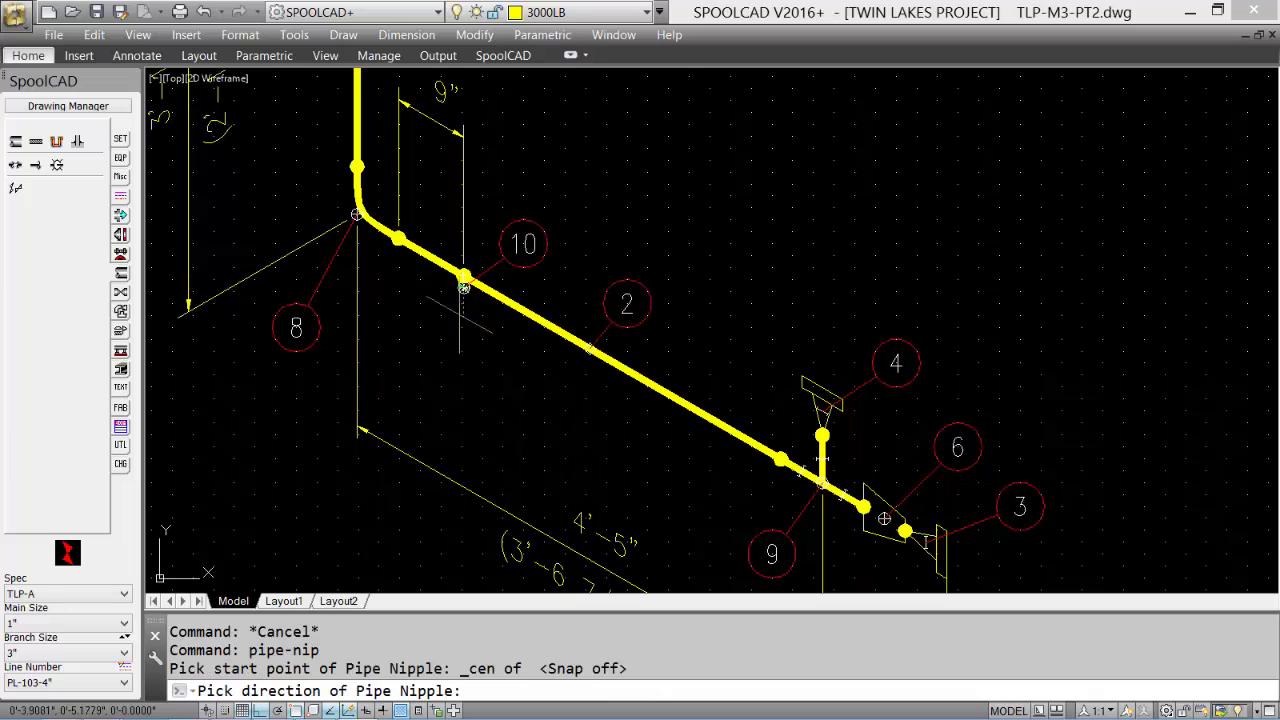
{"action": "left_click", "coordinate": [466, 398]}
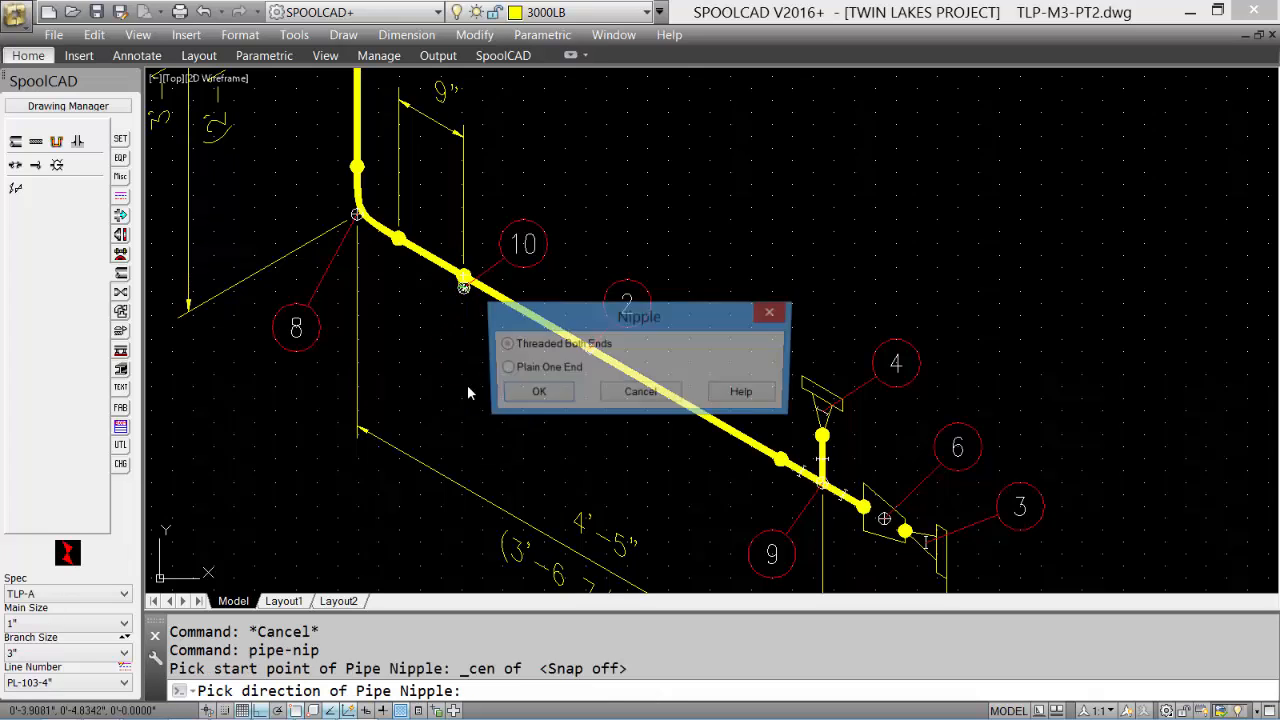
{"action": "left_click", "coordinate": [535, 394]}
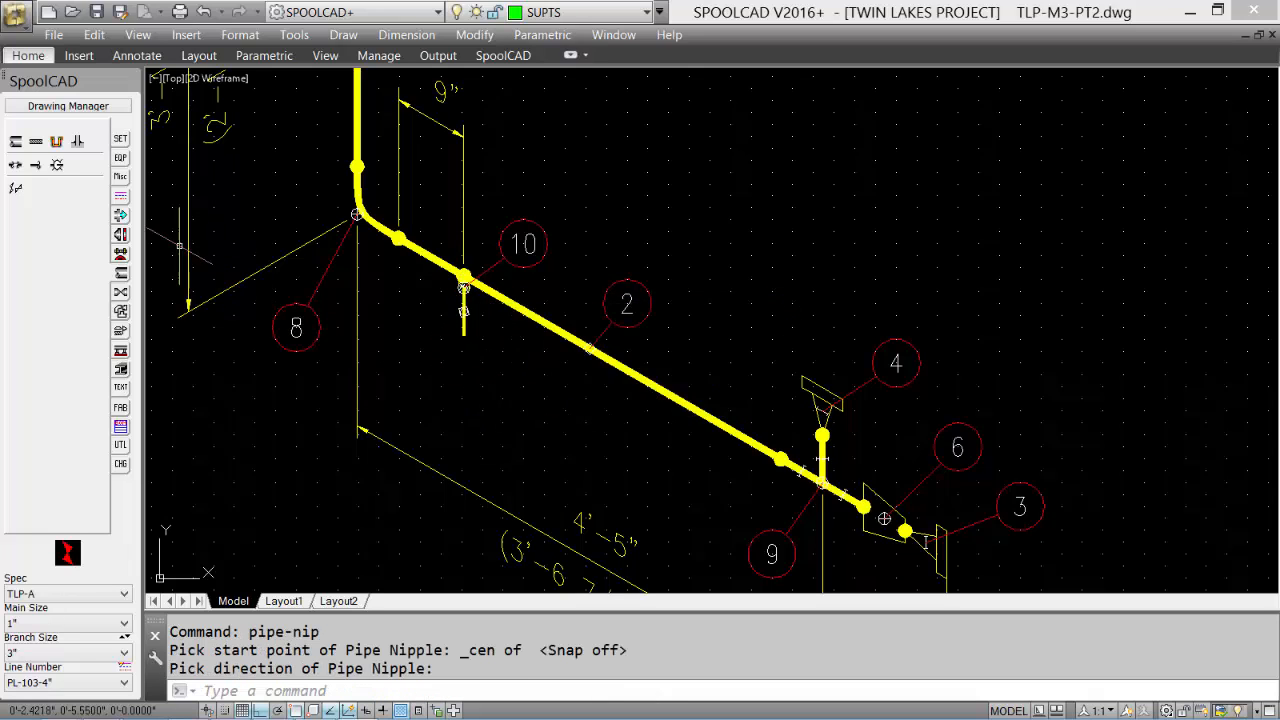
Add a 1" ball valve with an 800 rating, pointing down from the lower end of the nipple.
{"action": "left_click", "coordinate": [120, 311]}
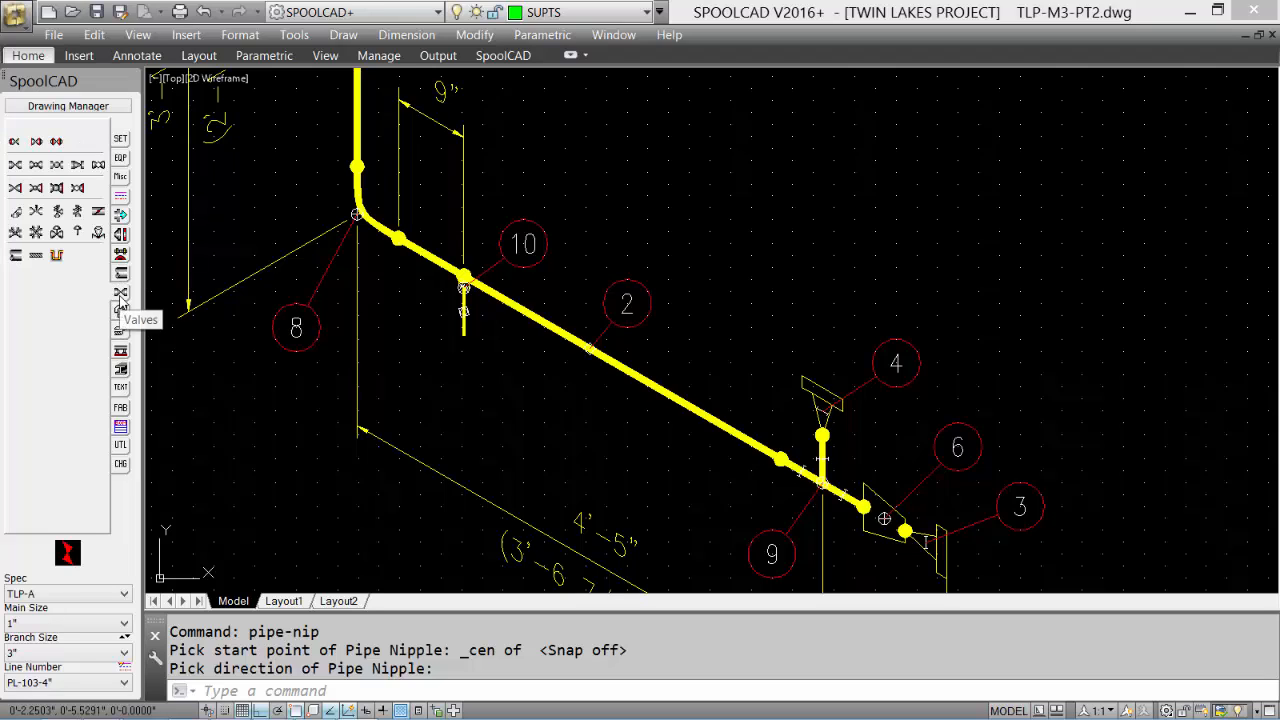
{"action": "left_click", "coordinate": [56, 164]}
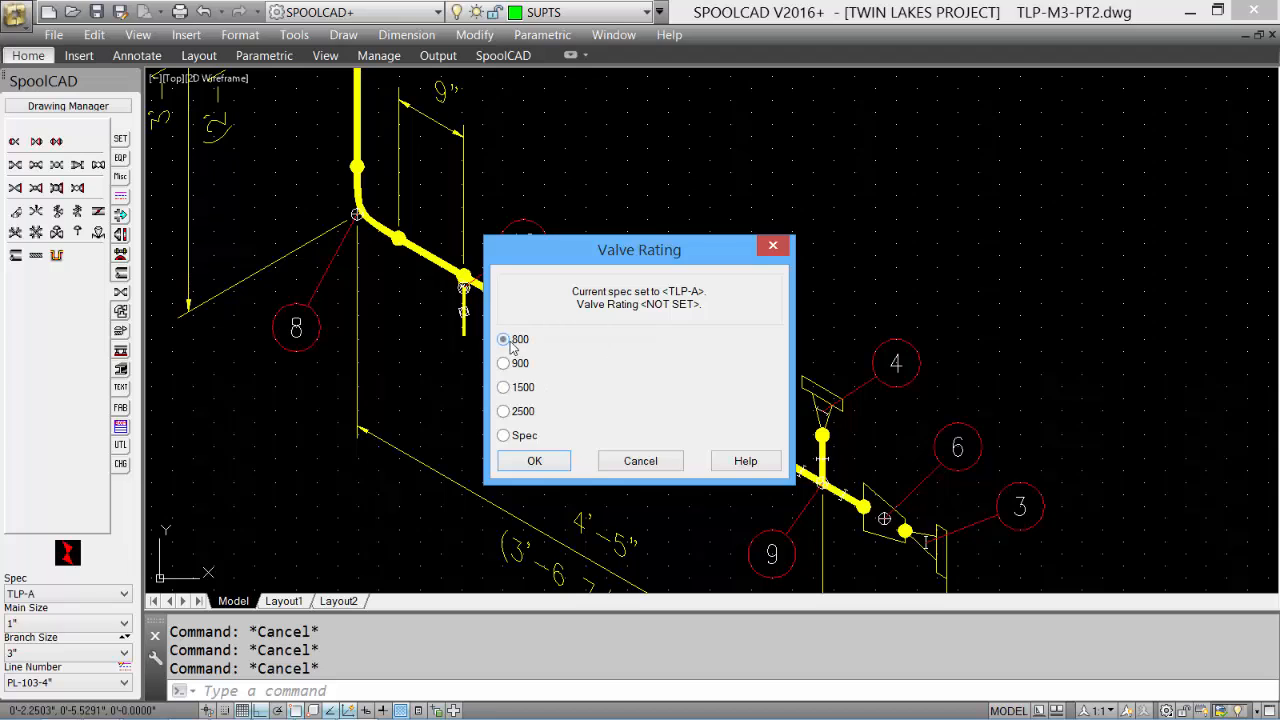
{"action": "left_click", "coordinate": [533, 461]}
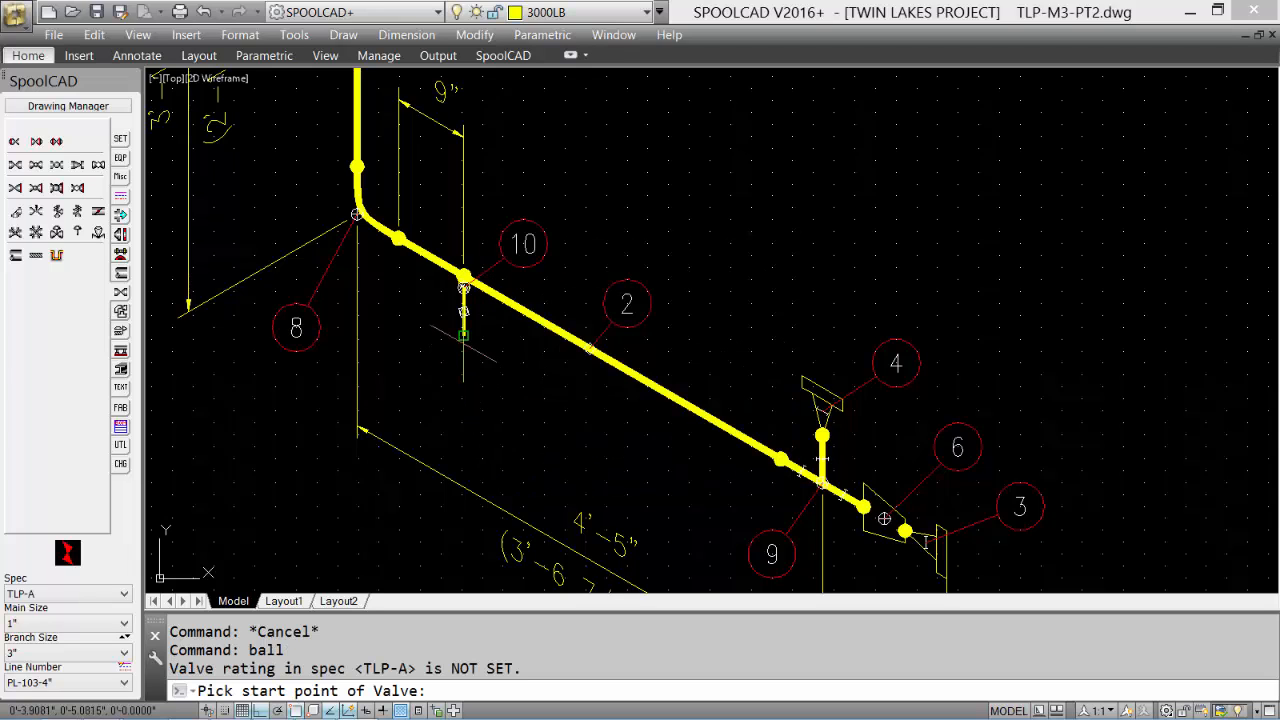
{"action": "left_click", "coordinate": [463, 335]}
{"action": "left_click", "coordinate": [458, 410]}
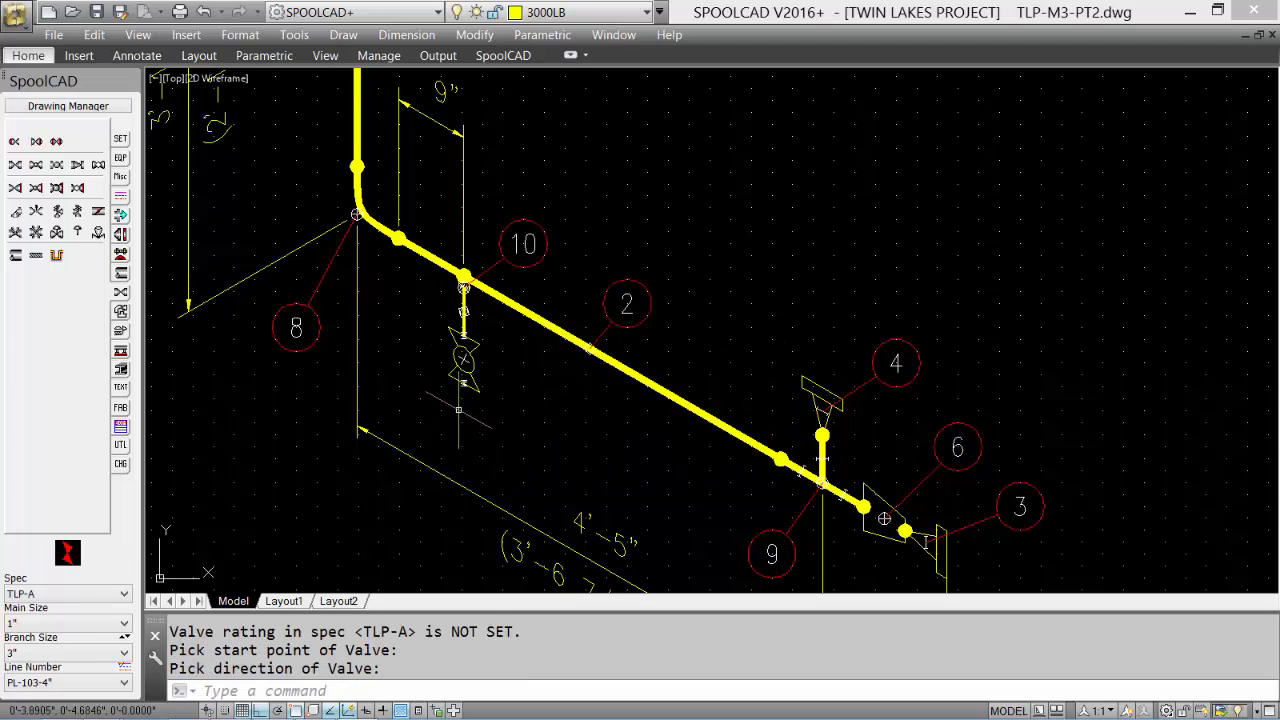
Add a 1" hex plug at the midpoint of the ball valve's lower end, pointing down.
{"action": "left_click", "coordinate": [120, 313]}
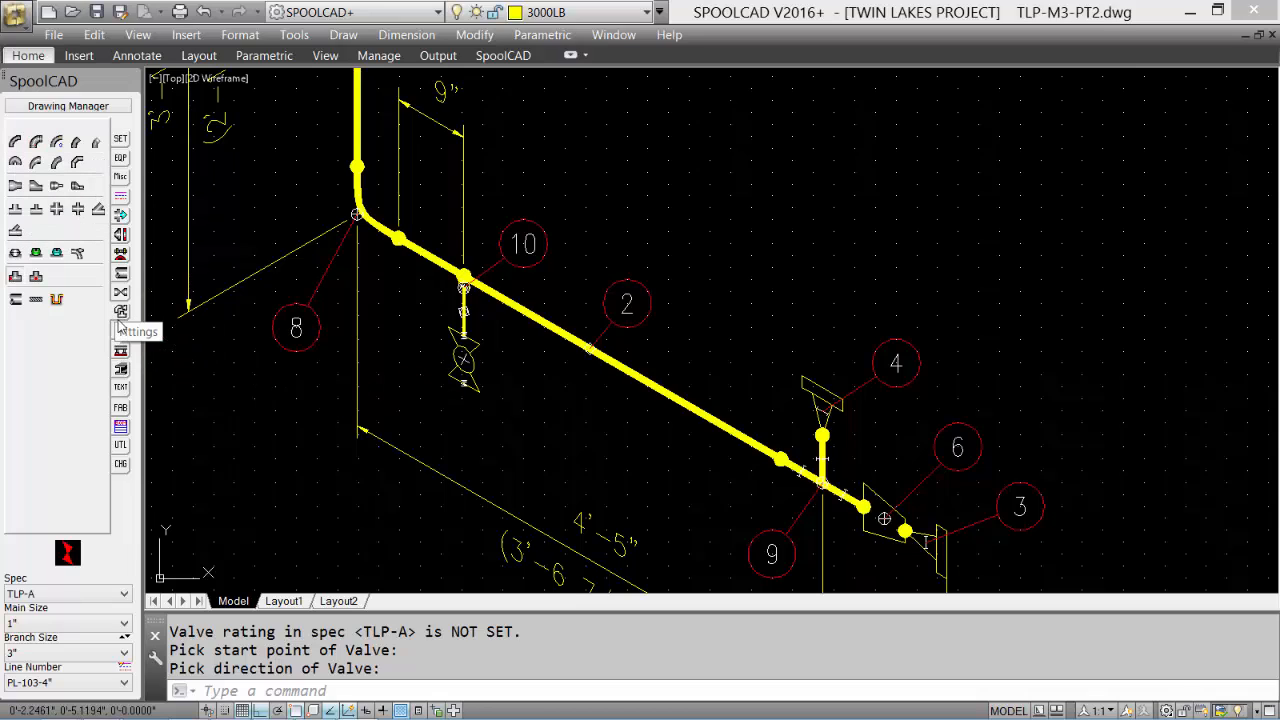
{"action": "left_click", "coordinate": [120, 332]}
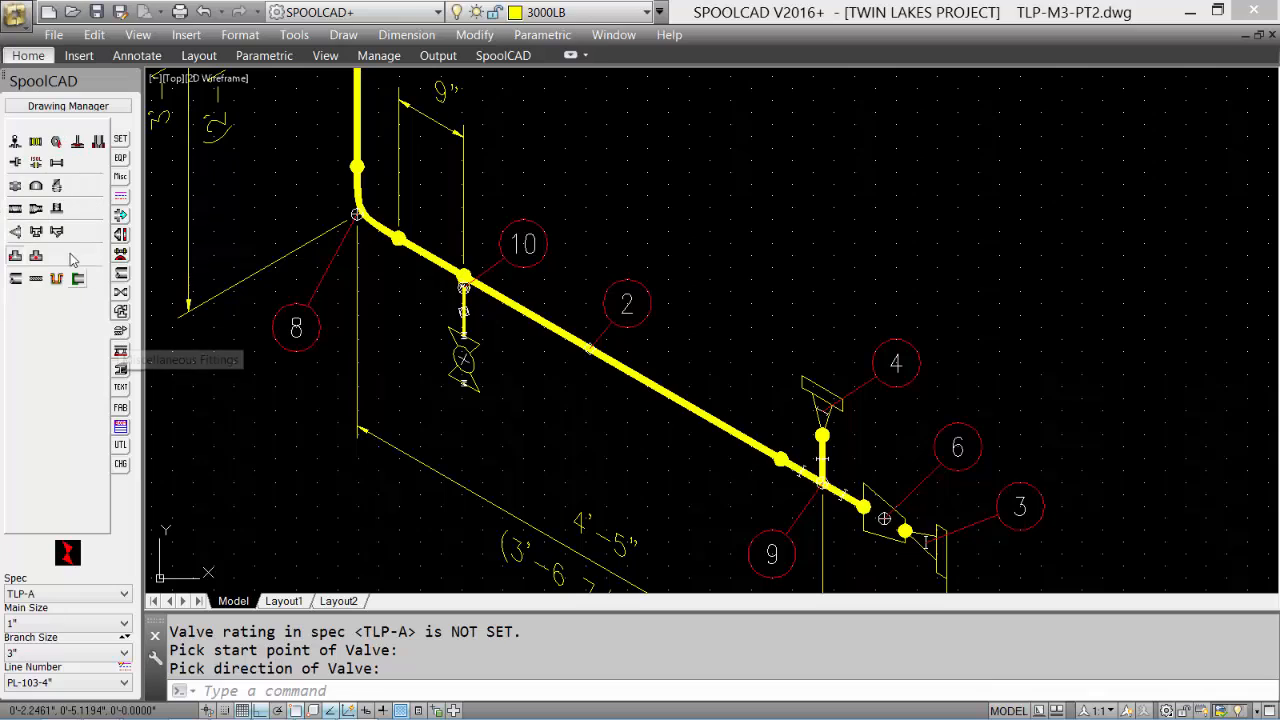
{"action": "left_click", "coordinate": [57, 188]}
{"action": "right_click", "coordinate": [460, 333], "text": "shift"}
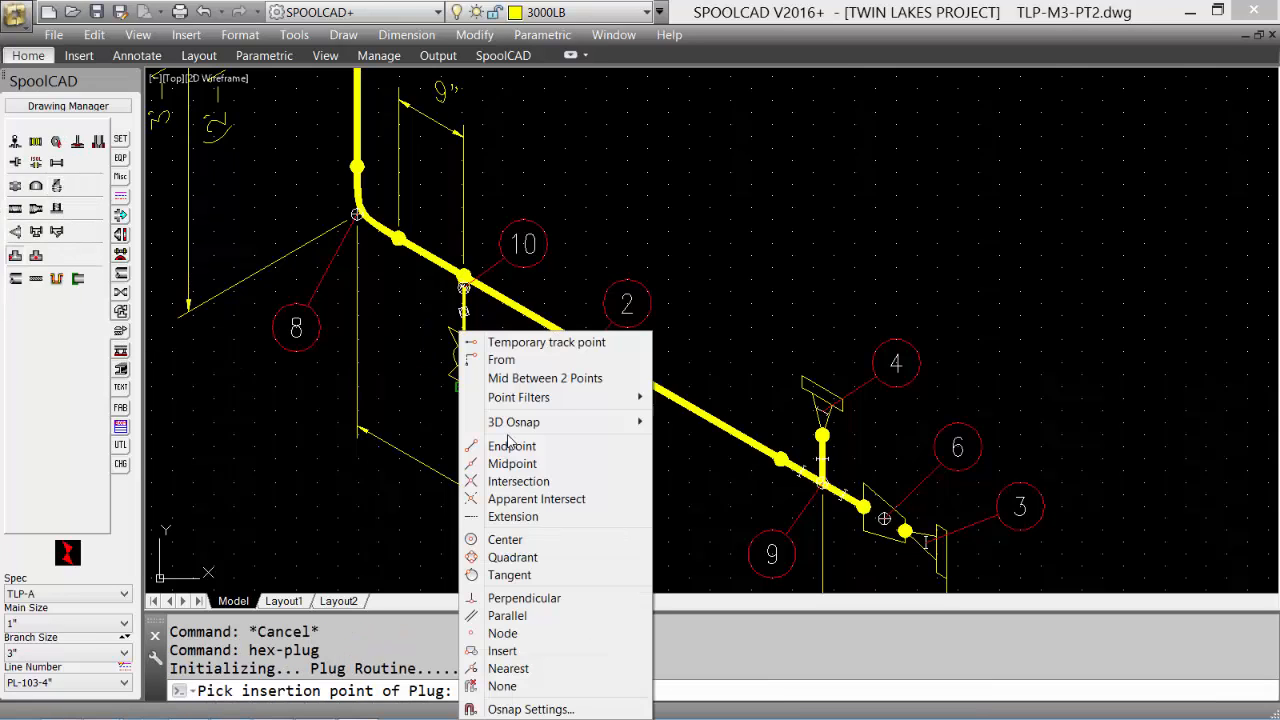
{"action": "left_click", "coordinate": [512, 464]}
{"action": "left_click", "coordinate": [590, 350]}
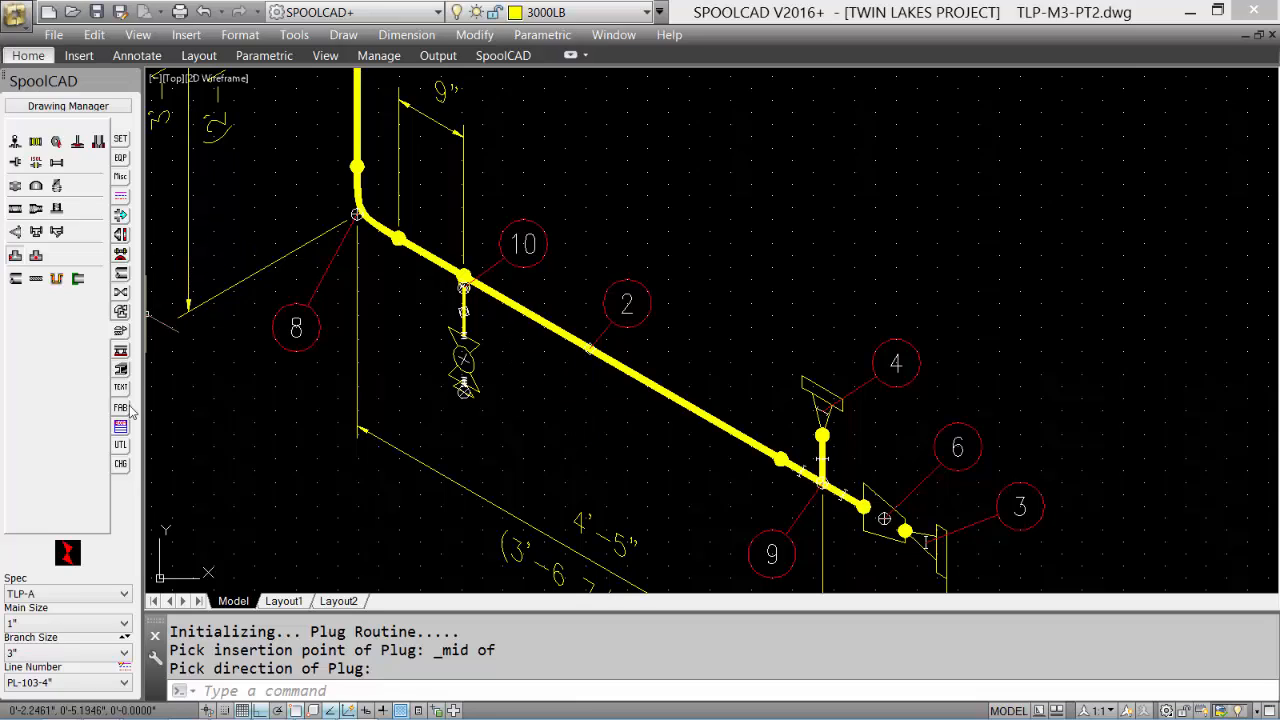
Place pipe shoe PS-1 on the sloping pipe run between balloon 2 and the reducing tee.
{"action": "left_click", "coordinate": [120, 352]}
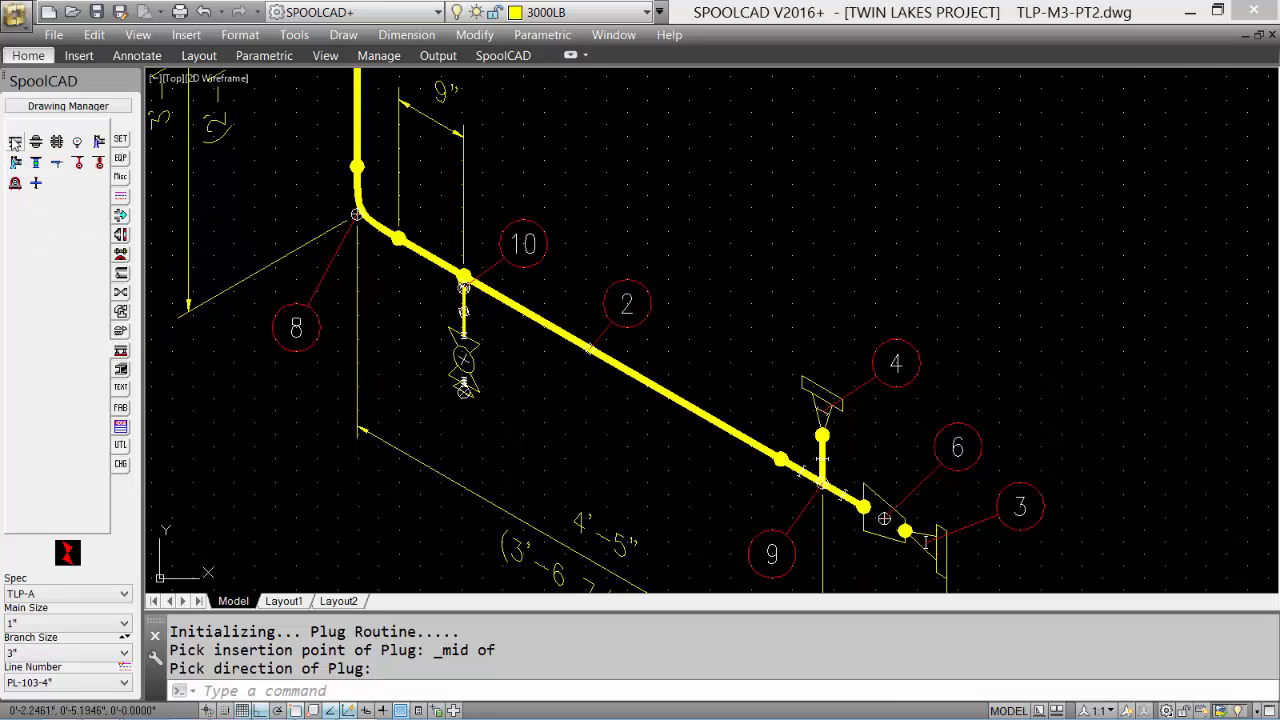
{"action": "left_click", "coordinate": [15, 143]}
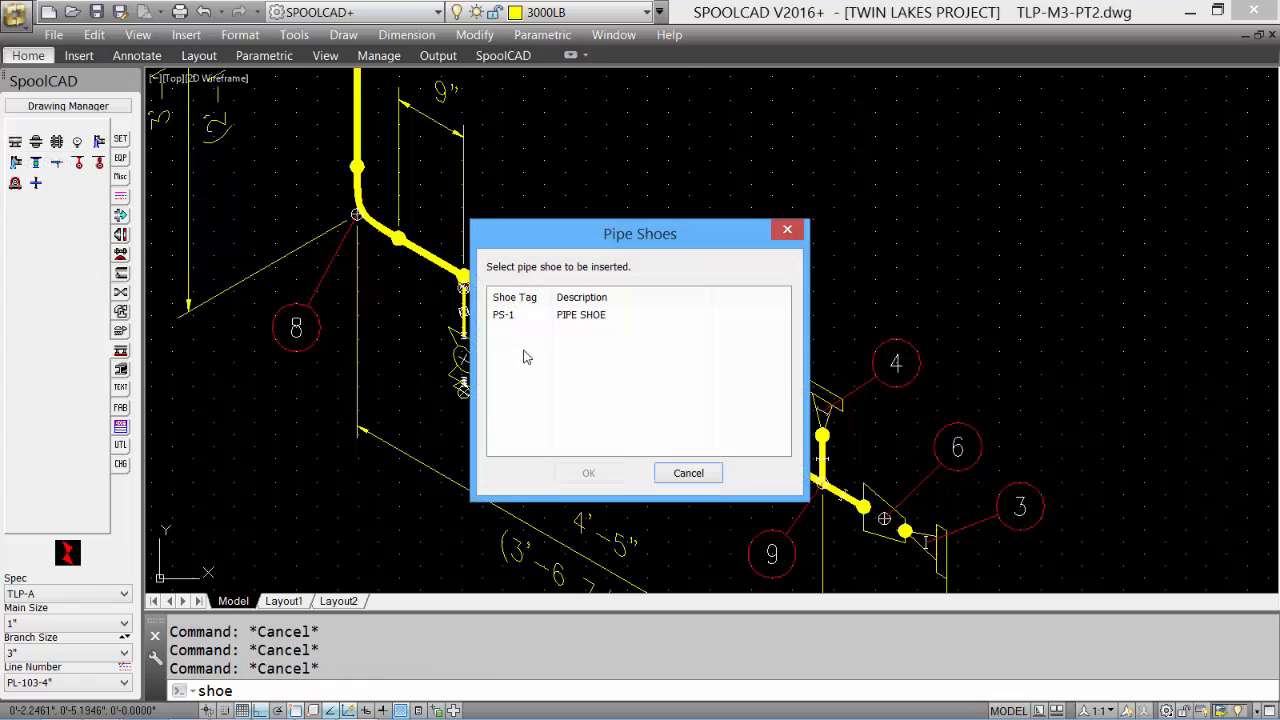
{"action": "left_click", "coordinate": [503, 314]}
{"action": "left_click", "coordinate": [588, 473]}
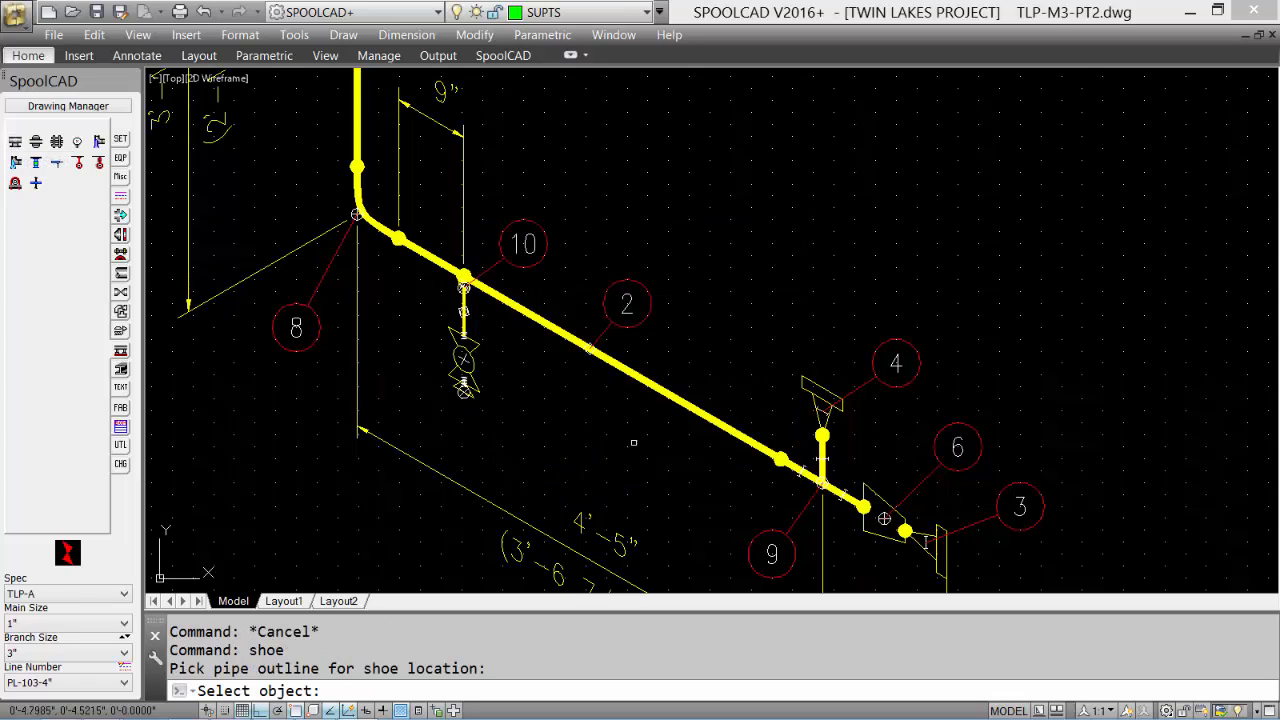
{"action": "left_click", "coordinate": [648, 388]}
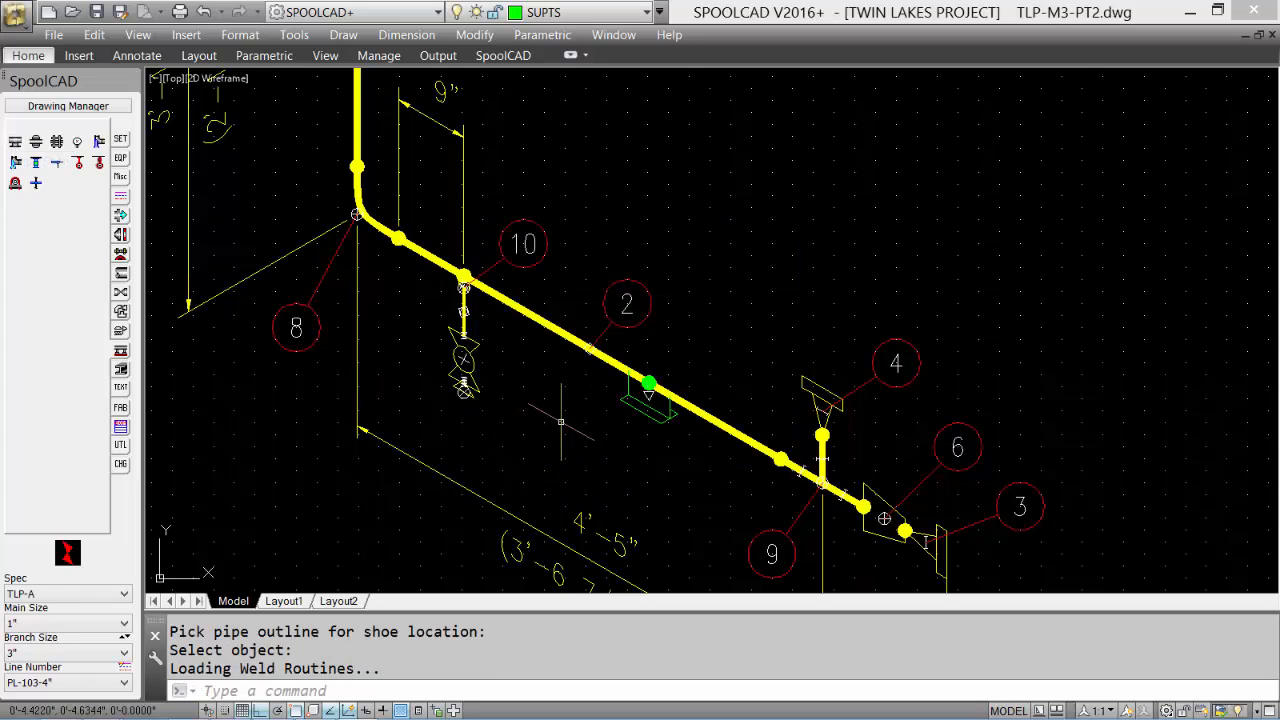
Generate a Standard Spool BOM of newly placed components in TLP-M3-PT2, listing identical fittings individually, and insert it directly below the existing table.
{"action": "middle_click", "coordinate": [771, 321]}
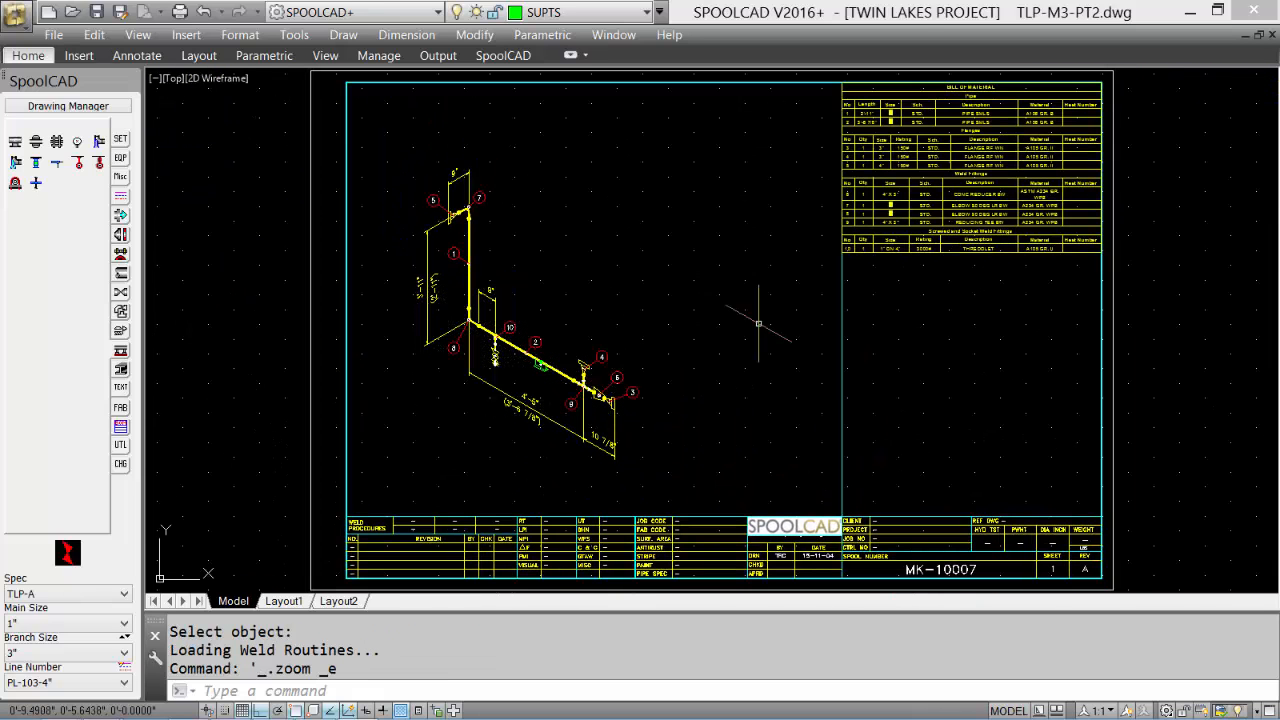
{"action": "double_click", "coordinate": [729, 320]}
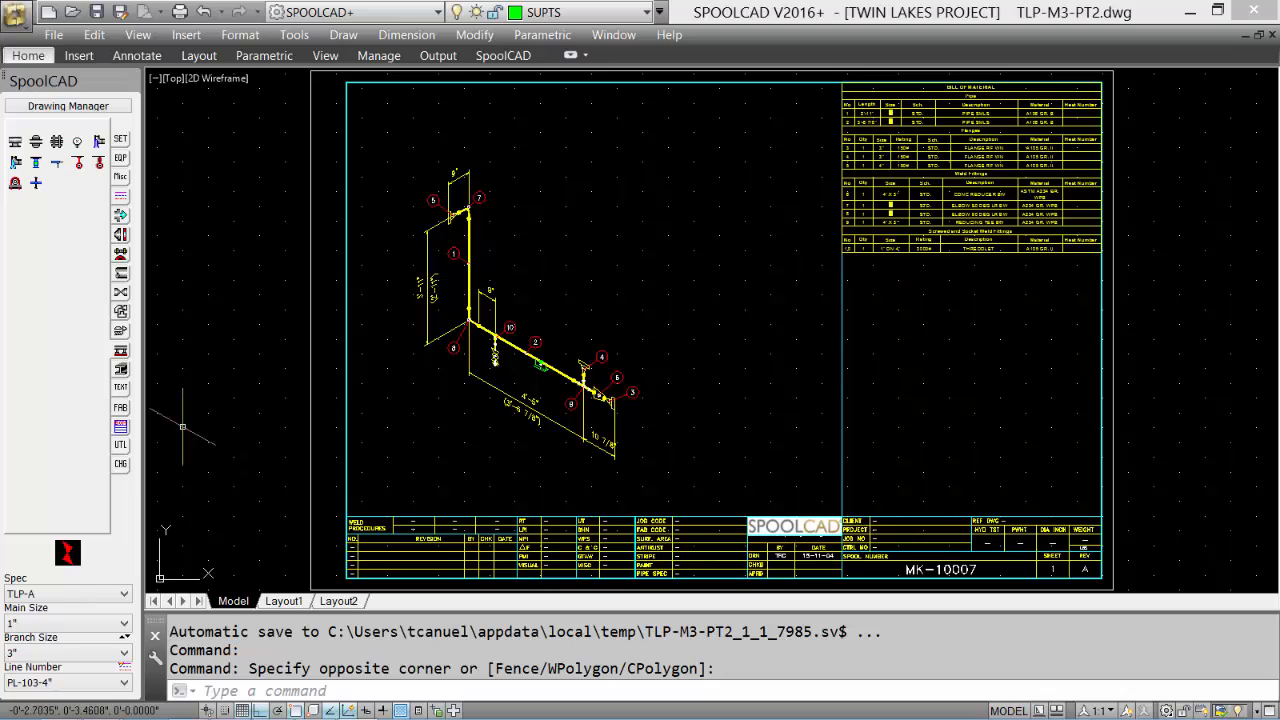
{"action": "left_click", "coordinate": [121, 427]}
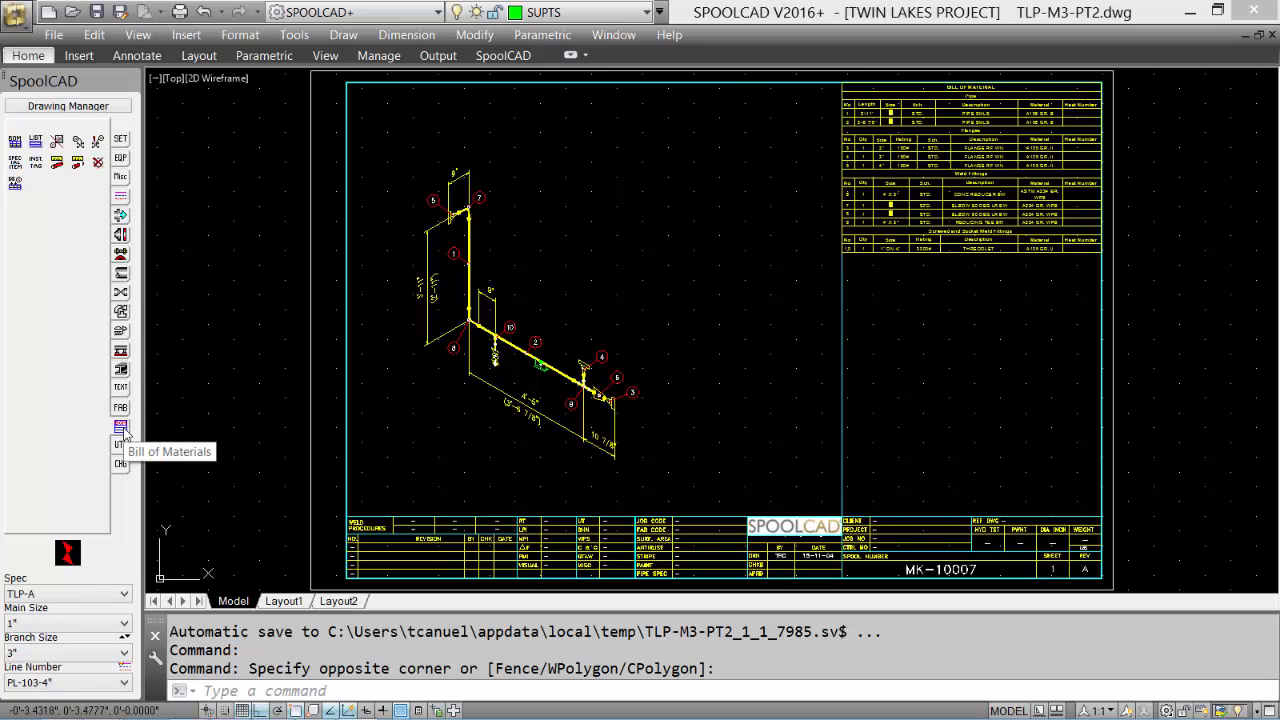
{"action": "left_click", "coordinate": [15, 143]}
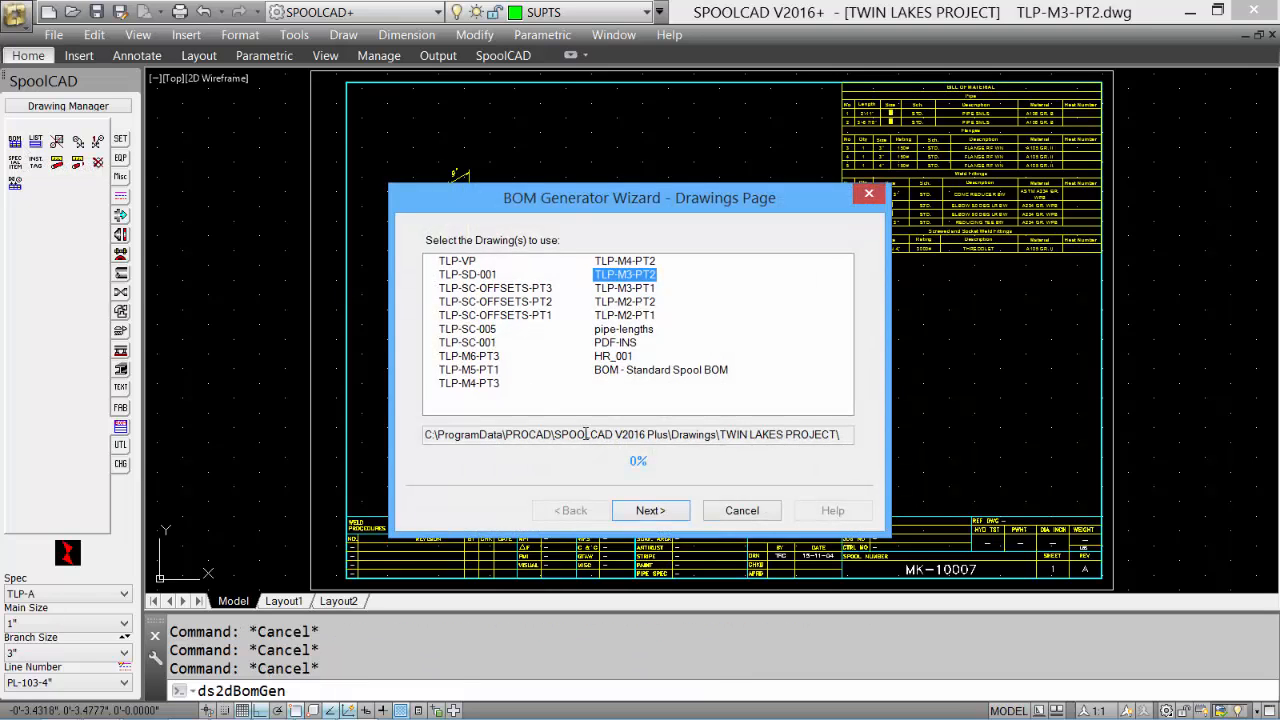
{"action": "left_click", "coordinate": [645, 511]}
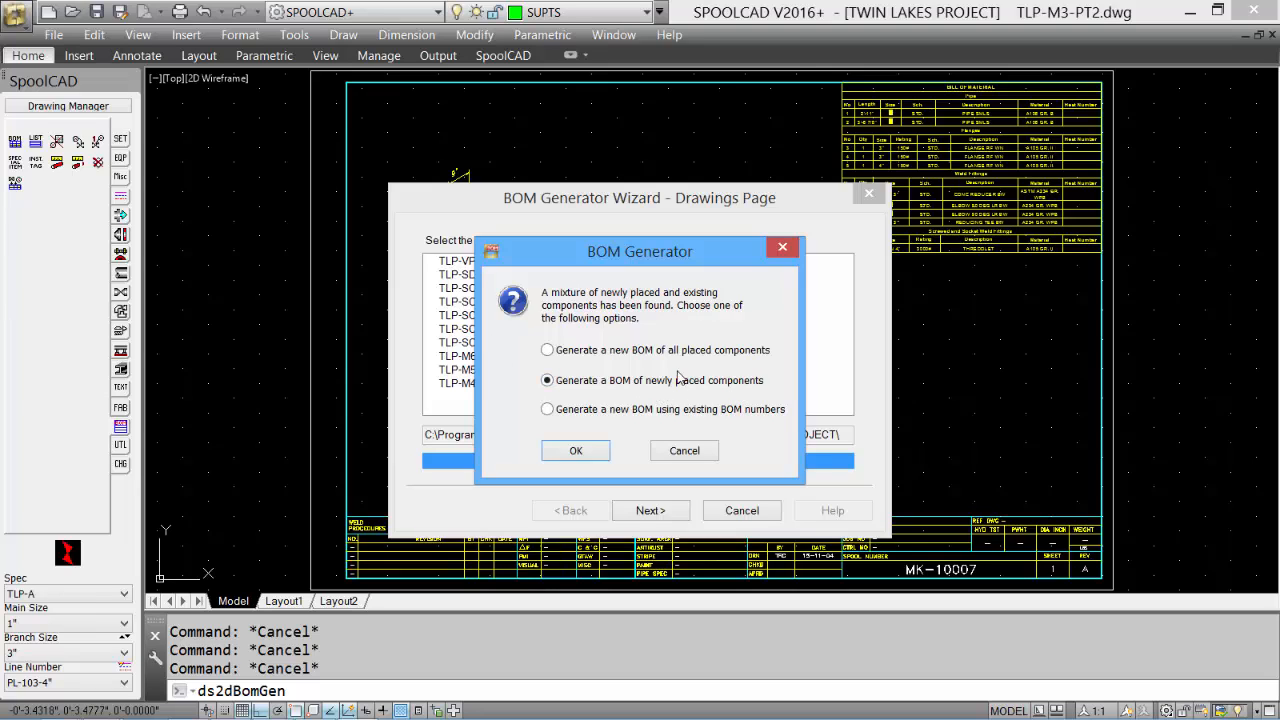
{"action": "left_click", "coordinate": [576, 452]}
{"action": "left_click", "coordinate": [650, 510]}
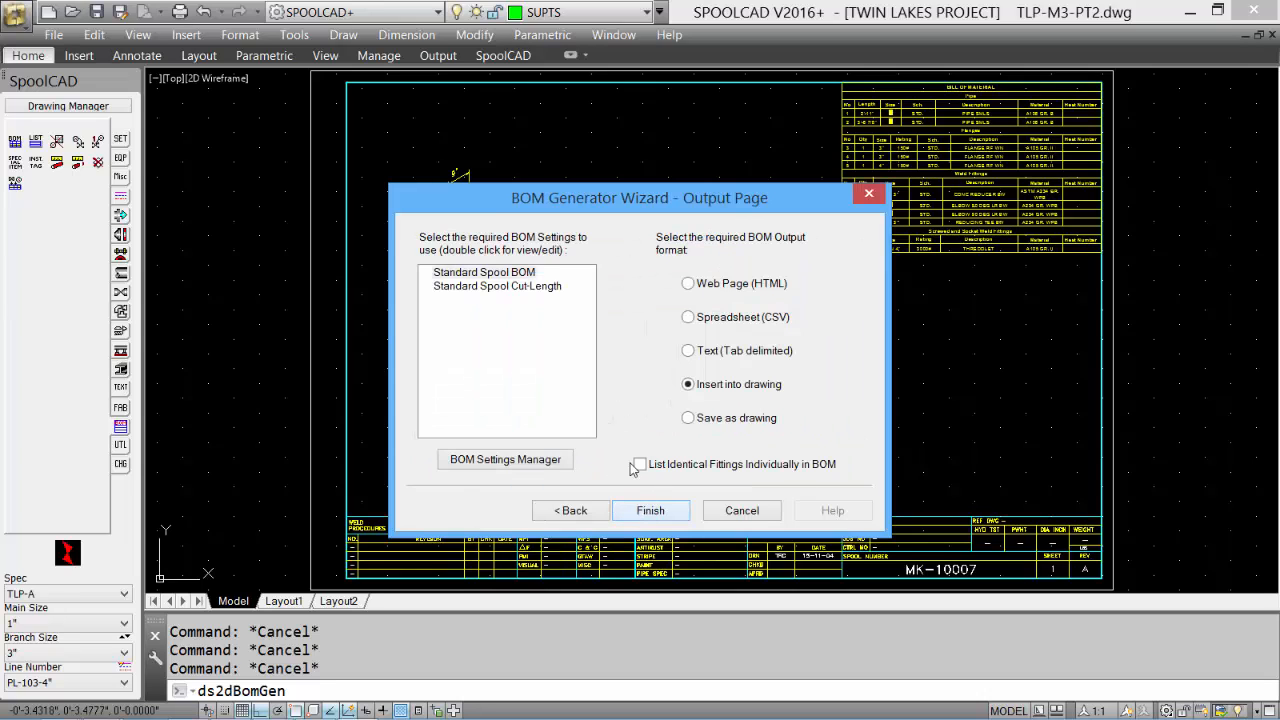
{"action": "left_click", "coordinate": [500, 273]}
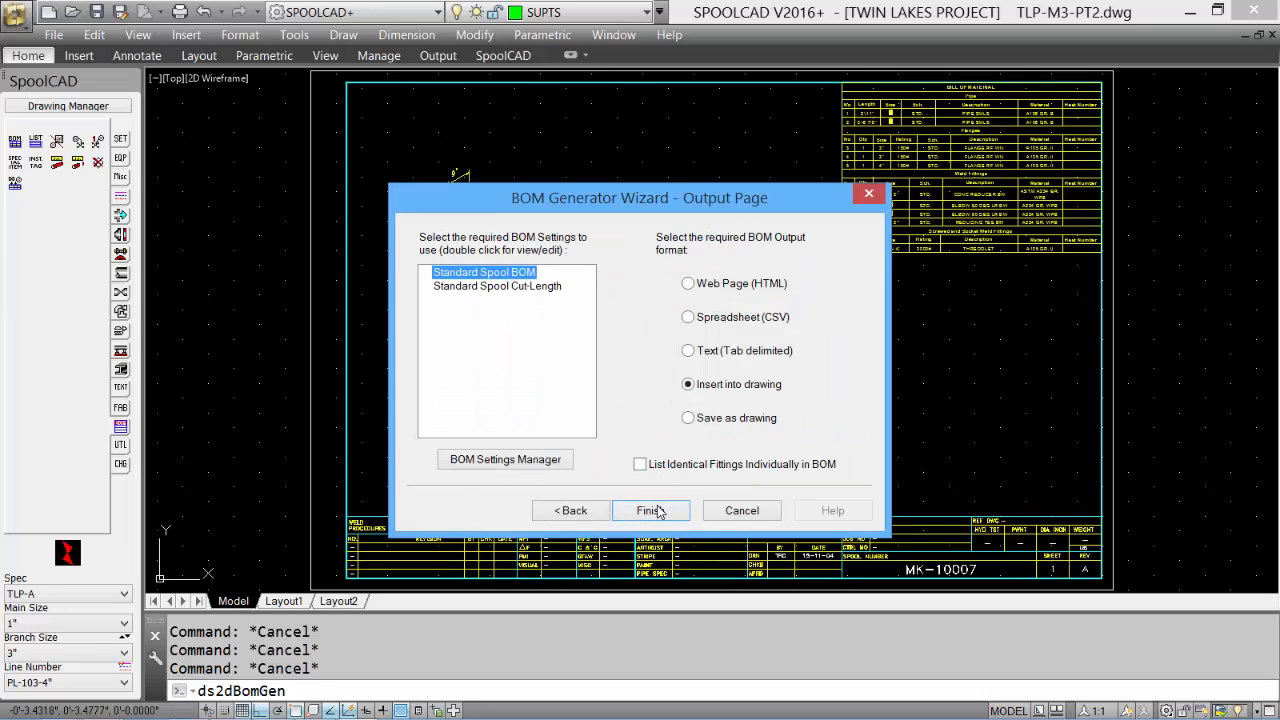
{"action": "left_click", "coordinate": [640, 466]}
{"action": "left_click", "coordinate": [650, 510]}
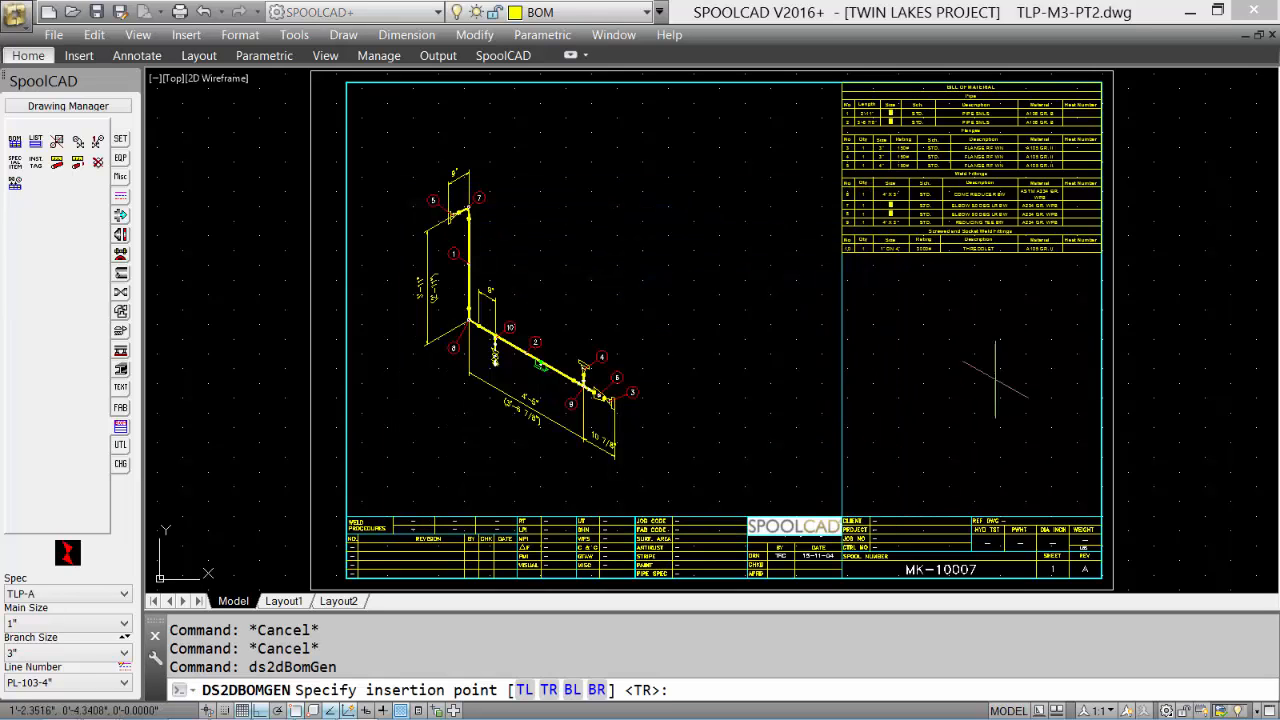
{"action": "left_click", "coordinate": [1100, 252]}
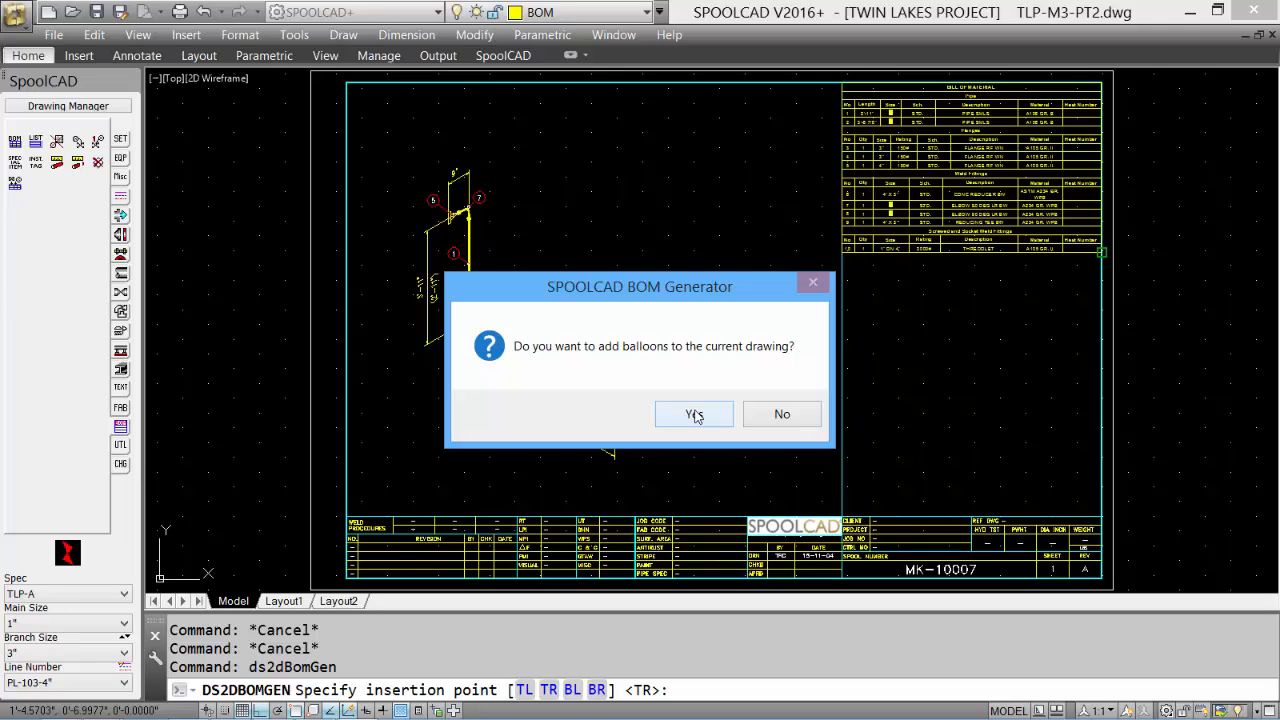
Add material balloons at 25% magnification: 14 below the pipe shoe, 12 below the plug, with 13 and 11 attached beside it in a row.
{"action": "left_click", "coordinate": [694, 415]}
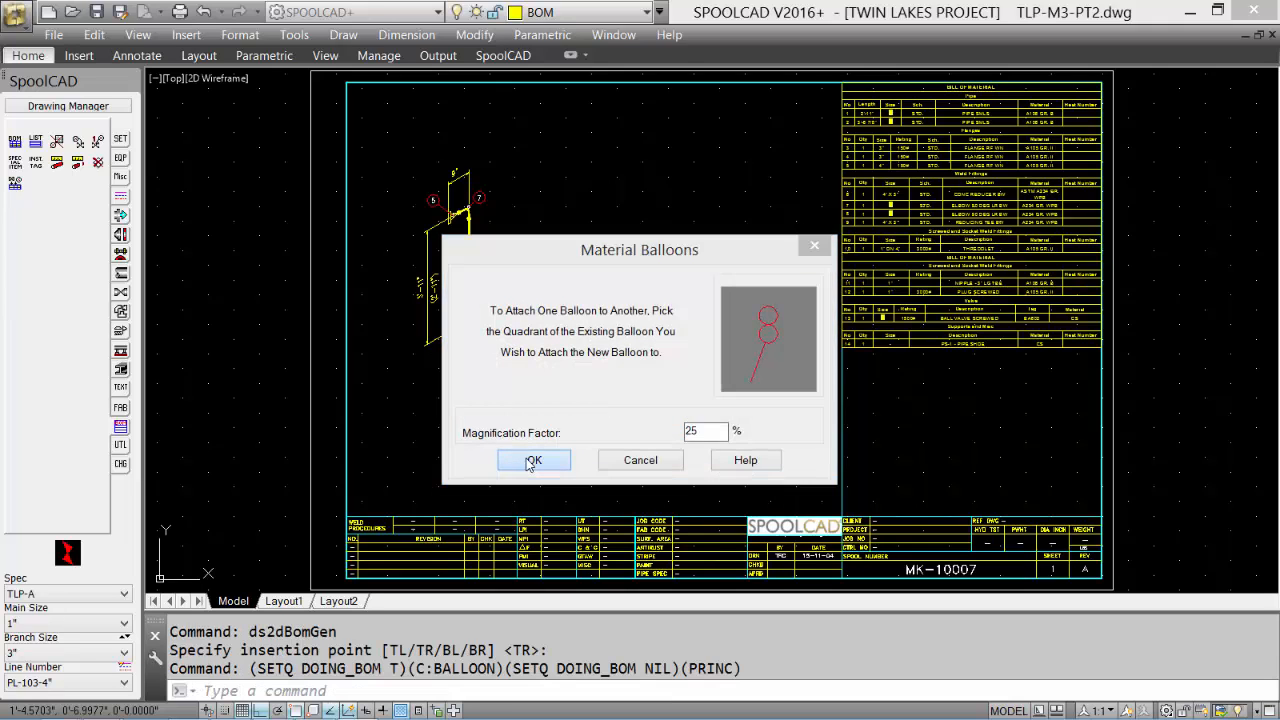
{"action": "left_click", "coordinate": [532, 461]}
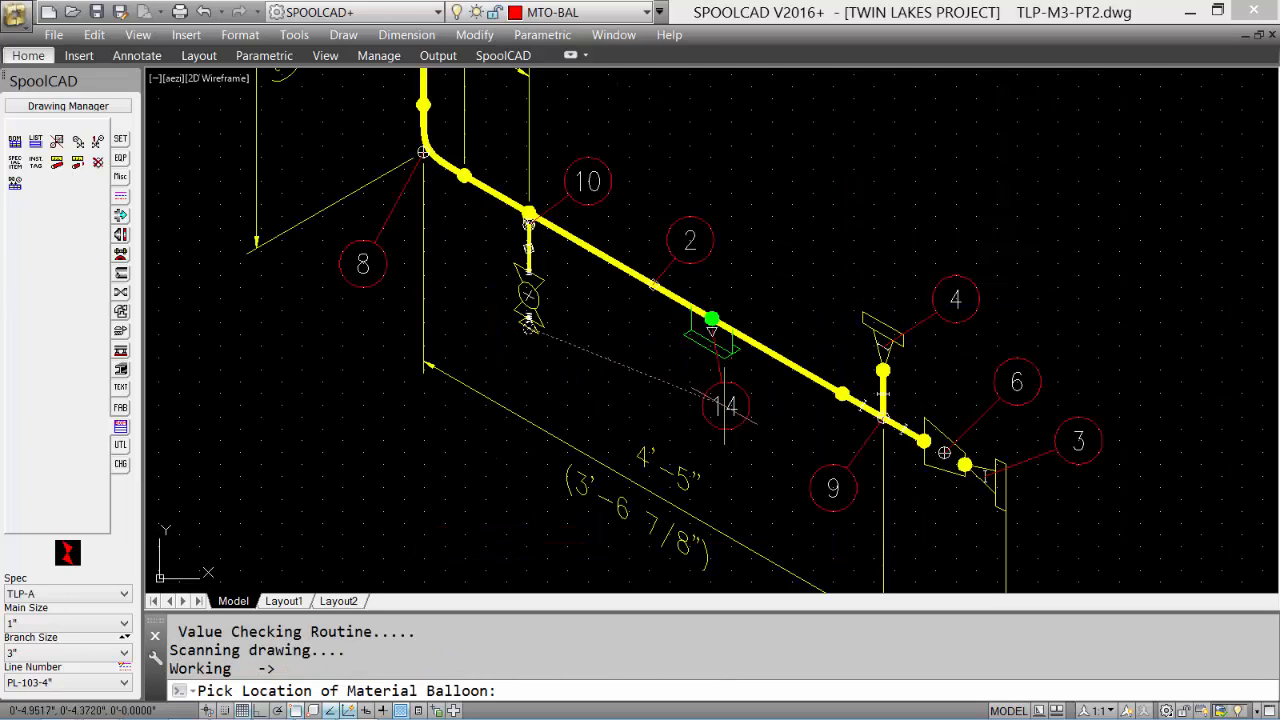
{"action": "left_click", "coordinate": [725, 405]}
{"action": "left_click", "coordinate": [552, 365]}
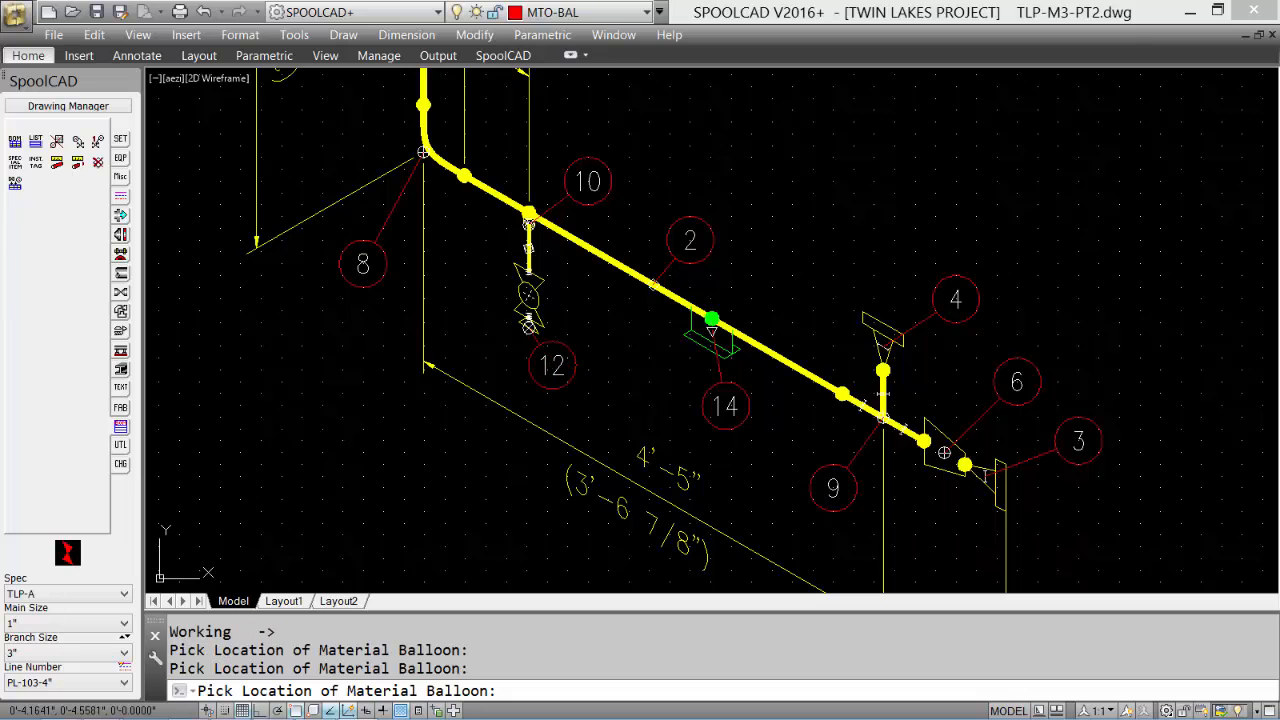
{"action": "middle_click_drag", "start_coordinate": [552, 365], "coordinate": [737, 449]}
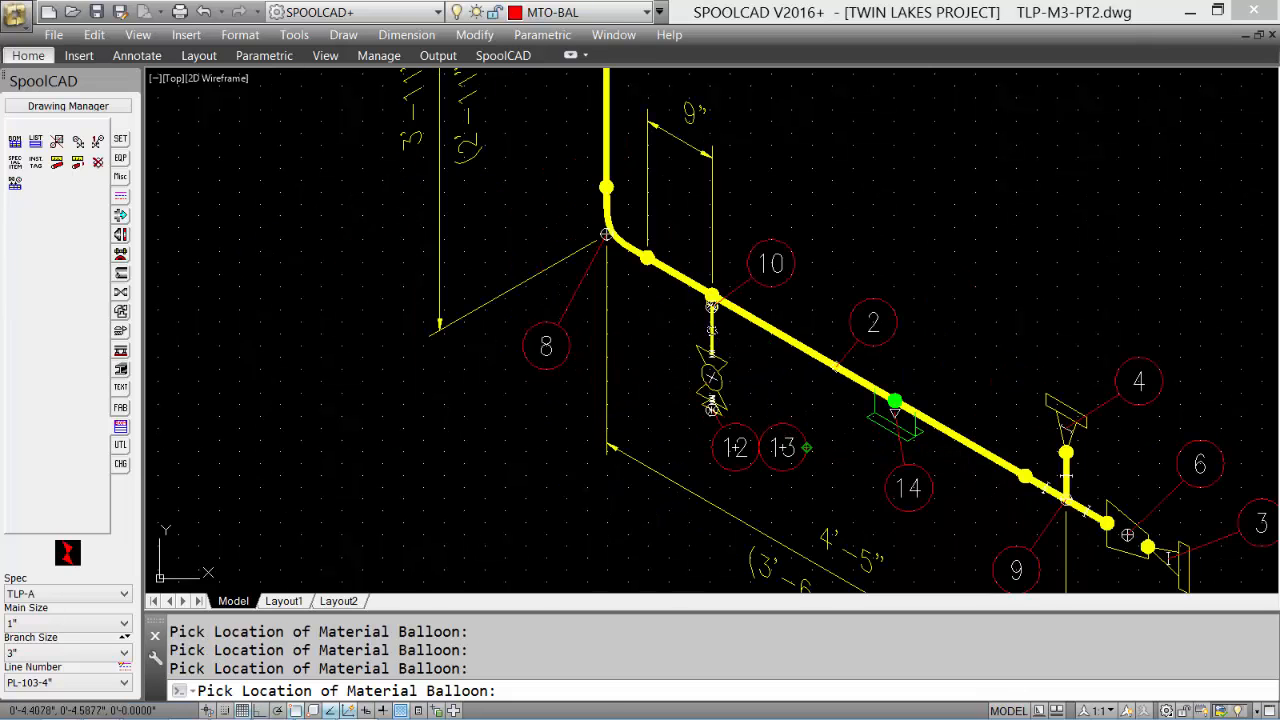
{"action": "left_click", "coordinate": [783, 447]}
{"action": "left_click", "coordinate": [640, 414]}
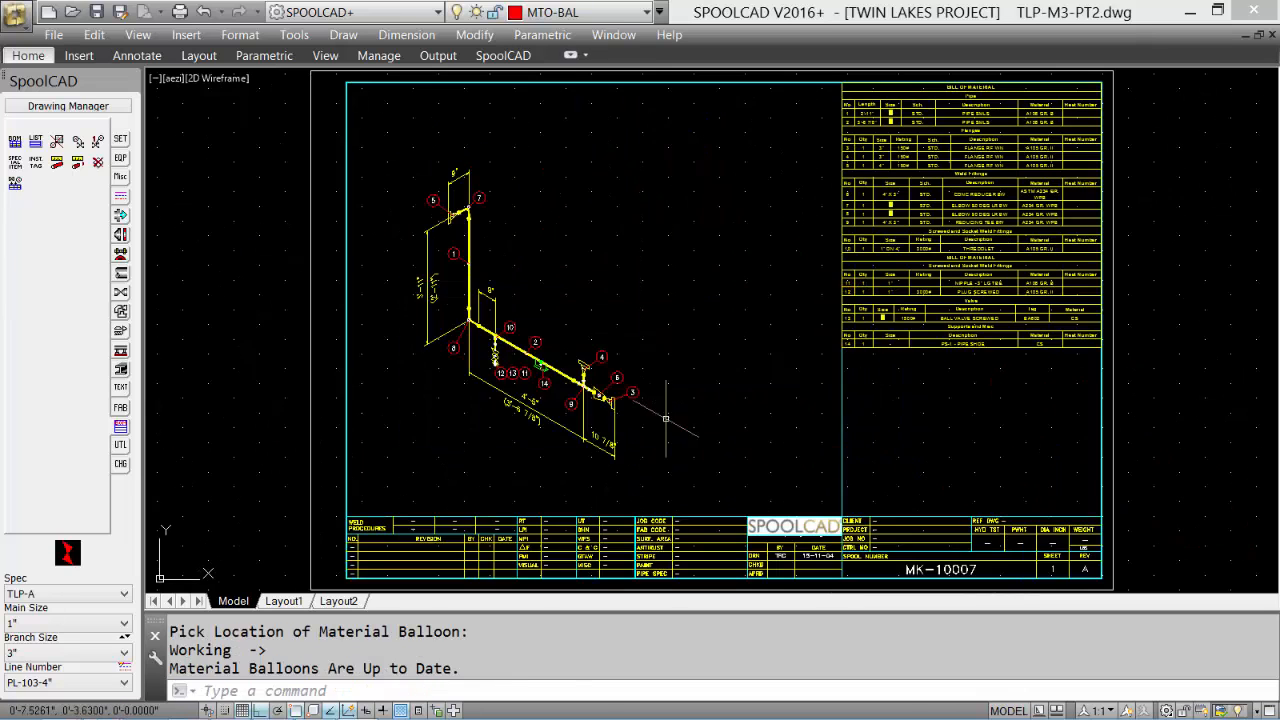
Remove the bill of material and all material balloons from the spool drawing.
{"action": "scroll", "coordinate": [535, 361], "scroll_direction": "up", "scroll_amount": 4}
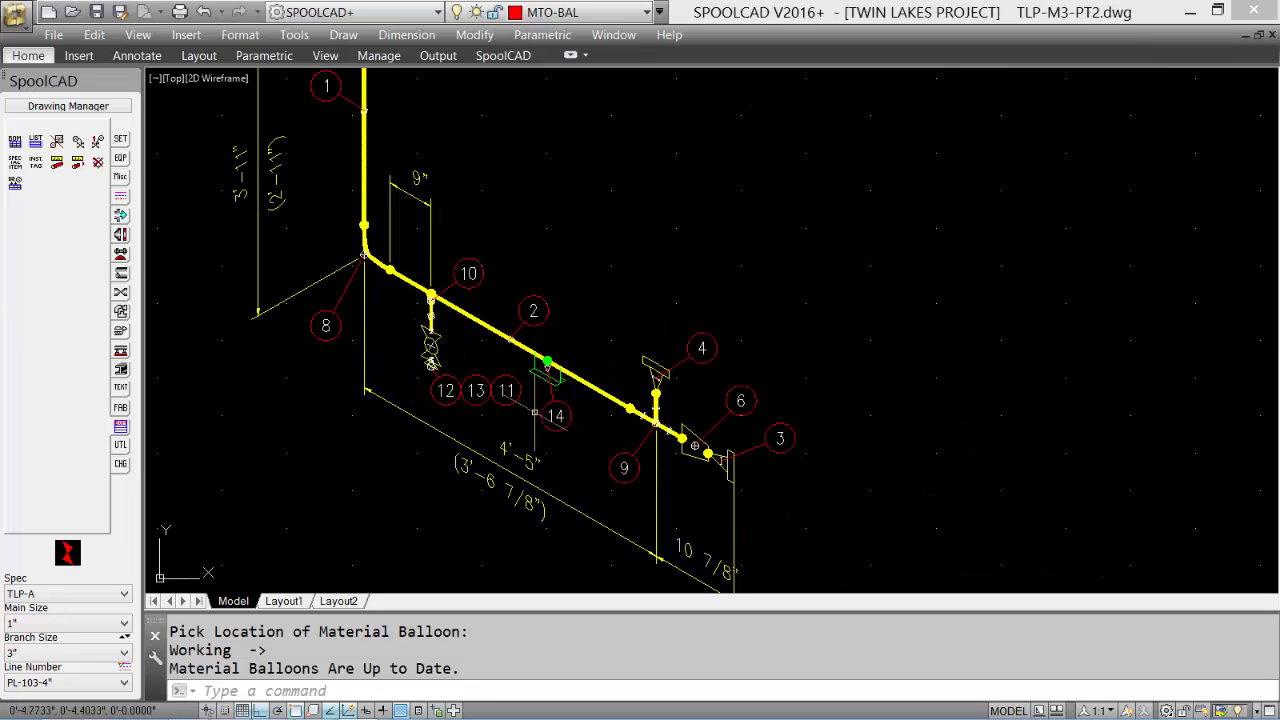
{"action": "scroll", "coordinate": [806, 356], "scroll_direction": "down", "scroll_amount": 2}
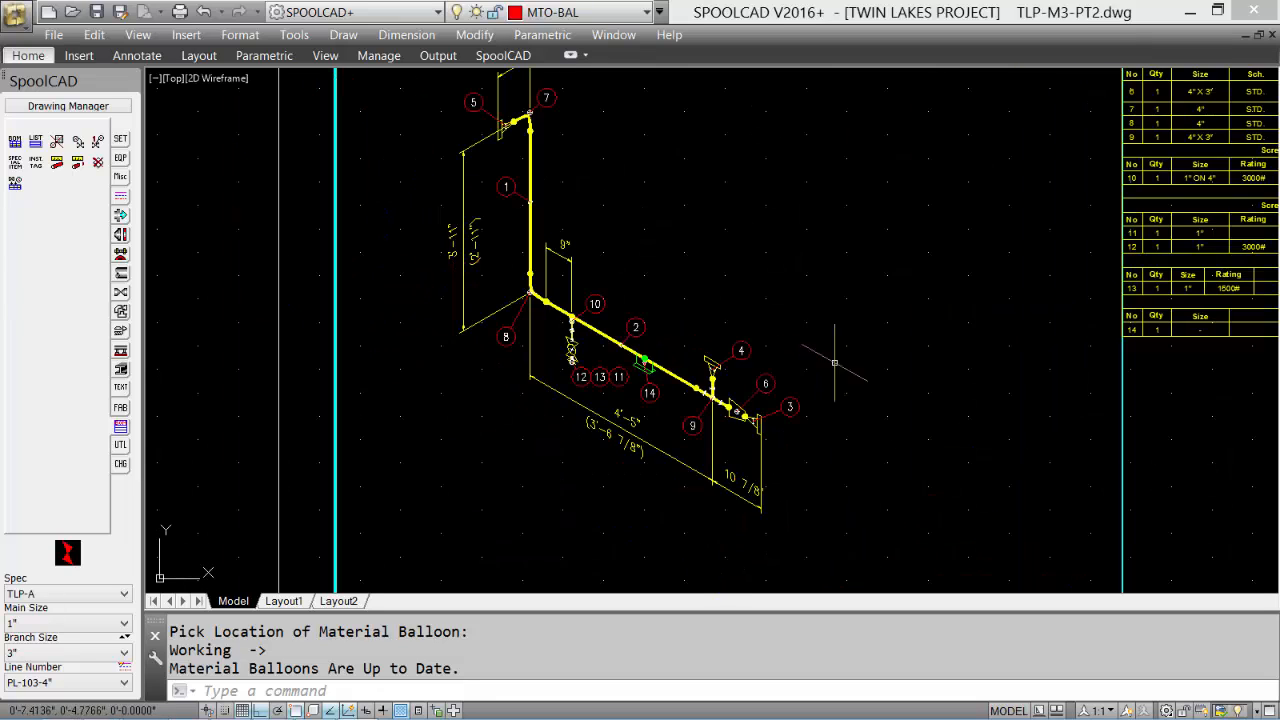
{"action": "mouse_move", "coordinate": [966, 380]}
{"action": "middle_mouse_down"}
{"action": "mouse_move", "coordinate": [651, 389]}
{"action": "mouse_move", "coordinate": [412, 459]}
{"action": "middle_mouse_up"}
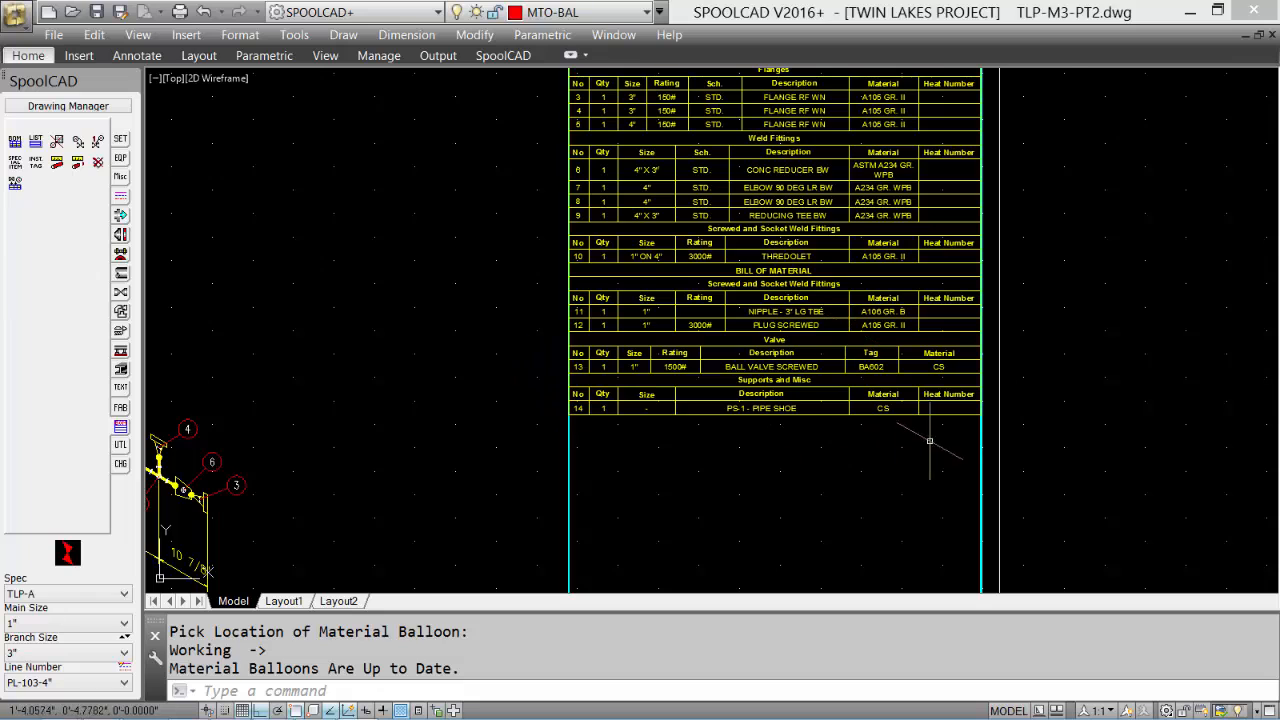
{"action": "scroll", "coordinate": [832, 386], "scroll_direction": "up", "scroll_amount": 2}
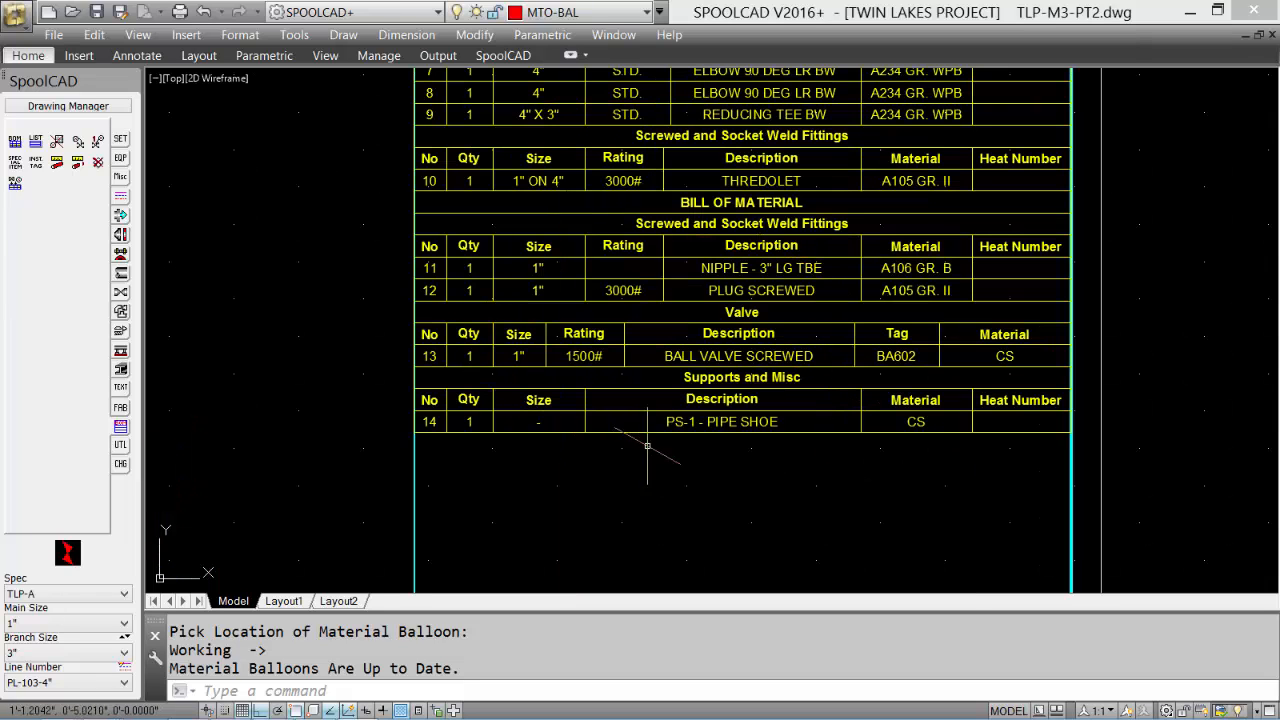
{"action": "middle_click", "coordinate": [323, 307]}
{"action": "middle_click", "coordinate": [323, 307]}
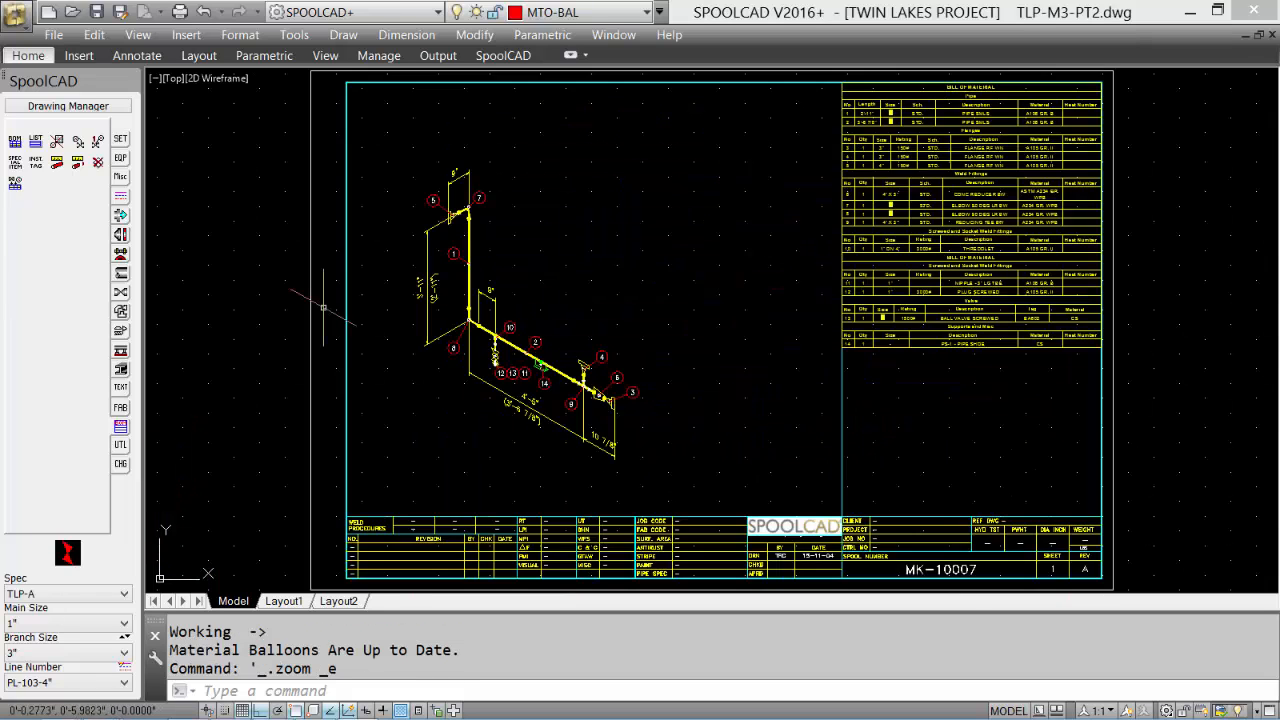
{"action": "left_click", "coordinate": [56, 143]}
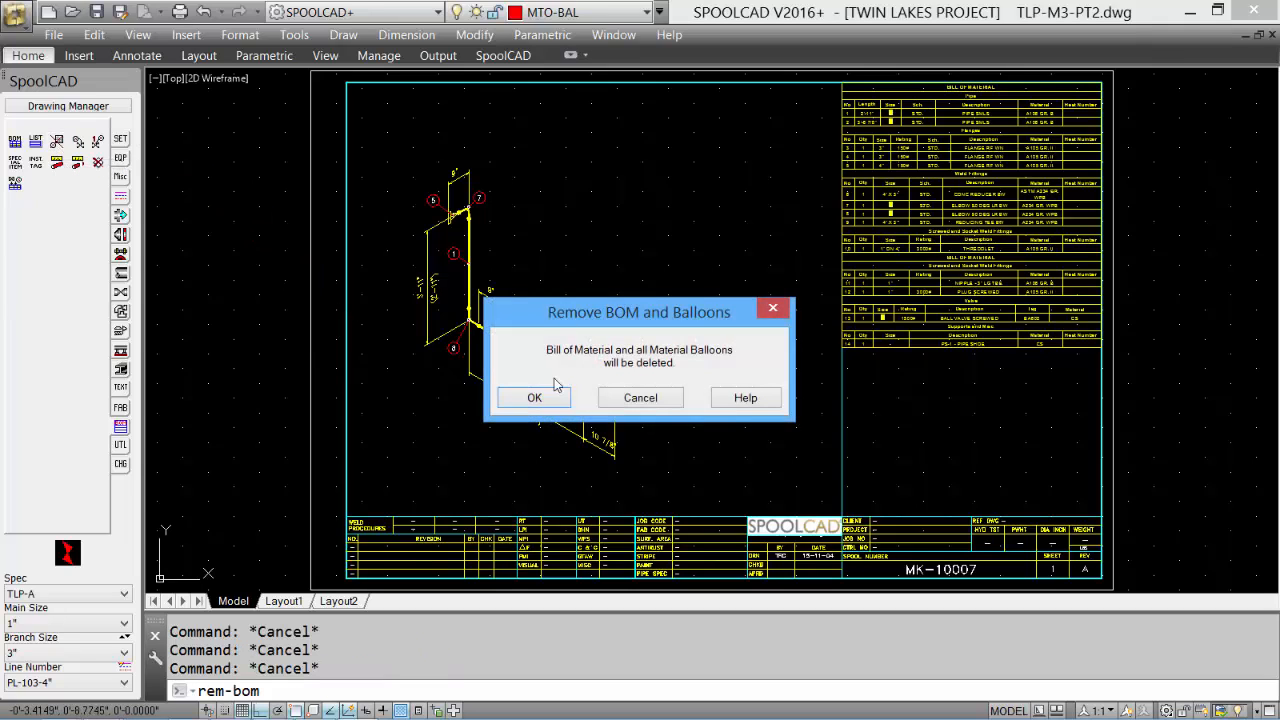
{"action": "left_click", "coordinate": [530, 399]}
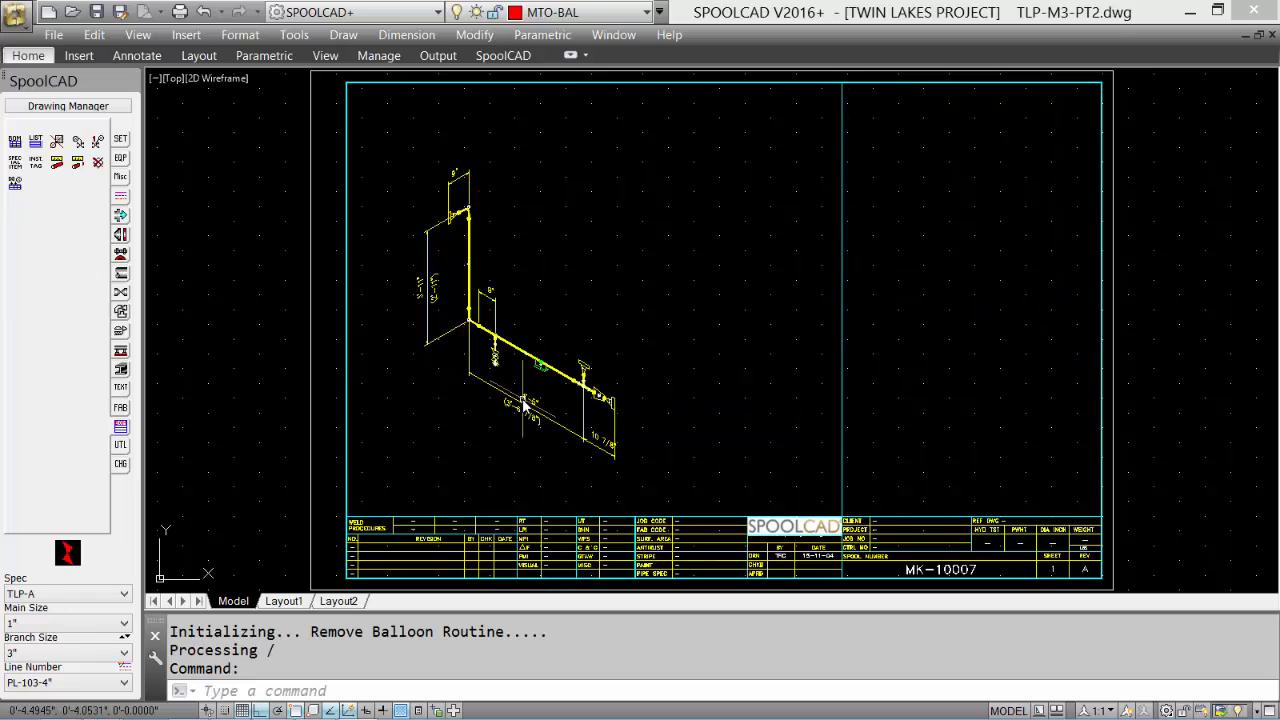
Generate a new BOM for TLP-M3-PT2 listing identical fittings individually, insert it at the border's upper-right corner, and choose to add balloons.
{"action": "left_click", "coordinate": [18, 145]}
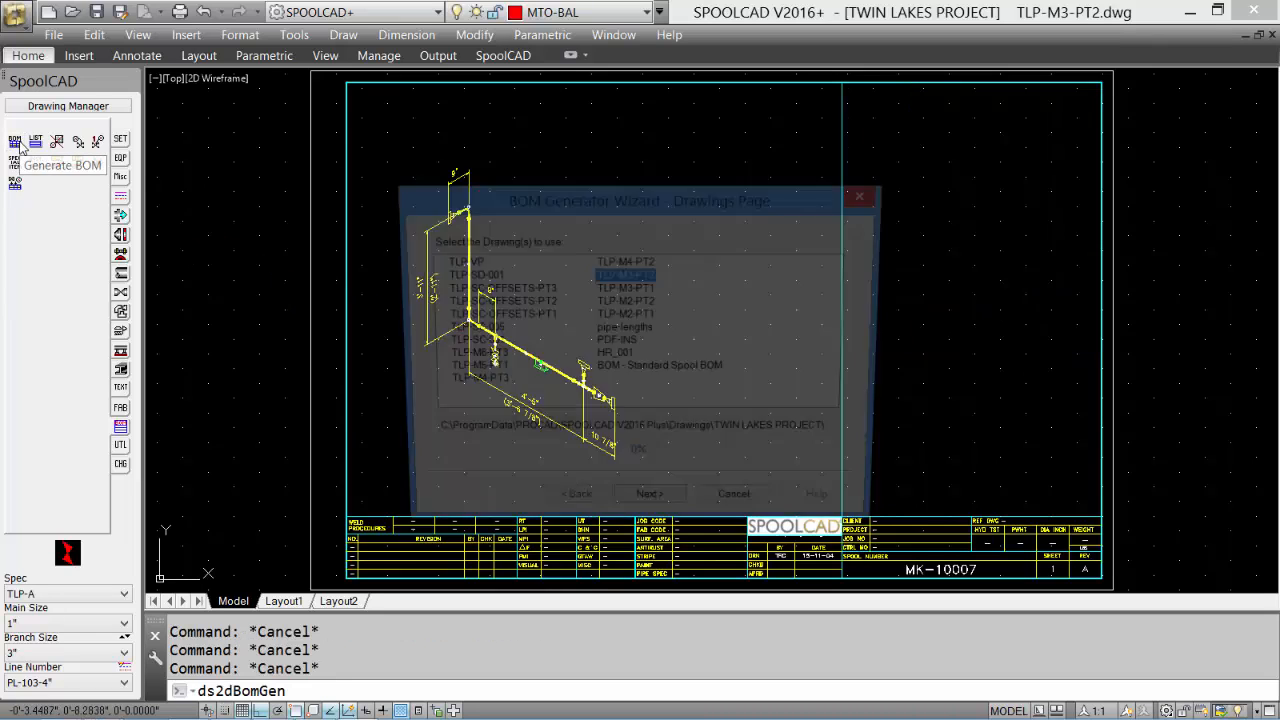
{"action": "left_click", "coordinate": [657, 522]}
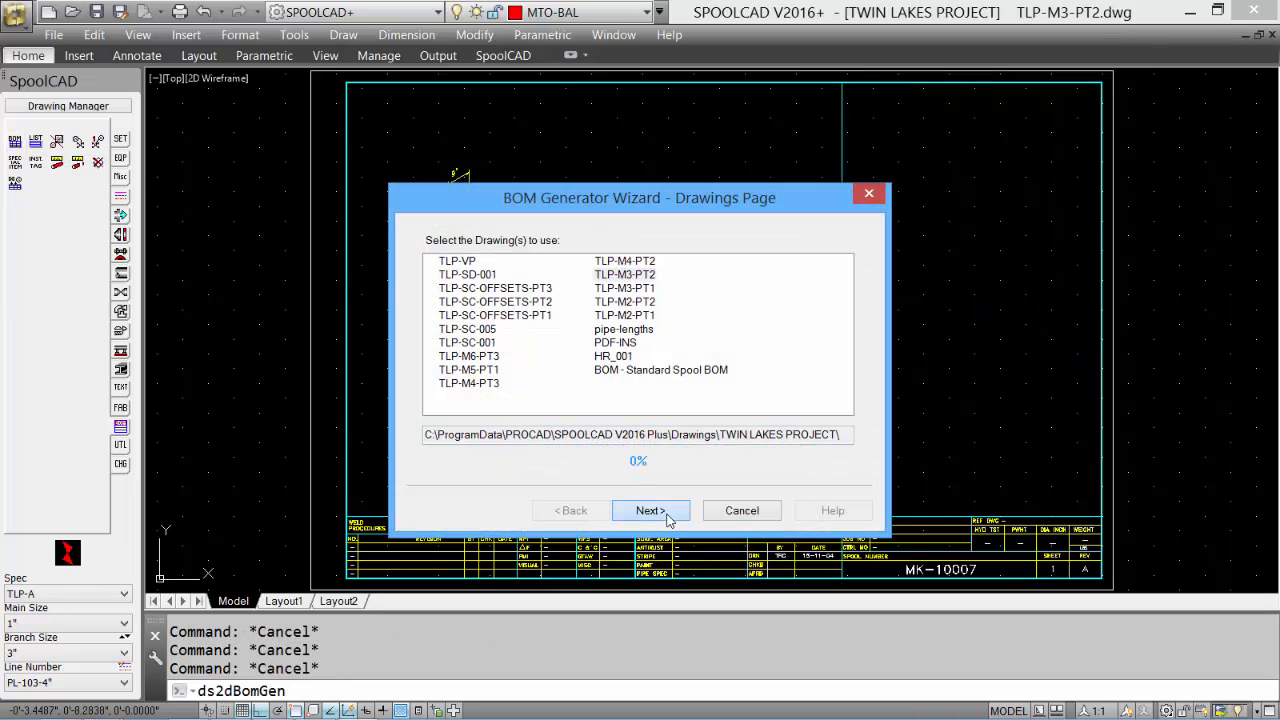
{"action": "left_click", "coordinate": [667, 515]}
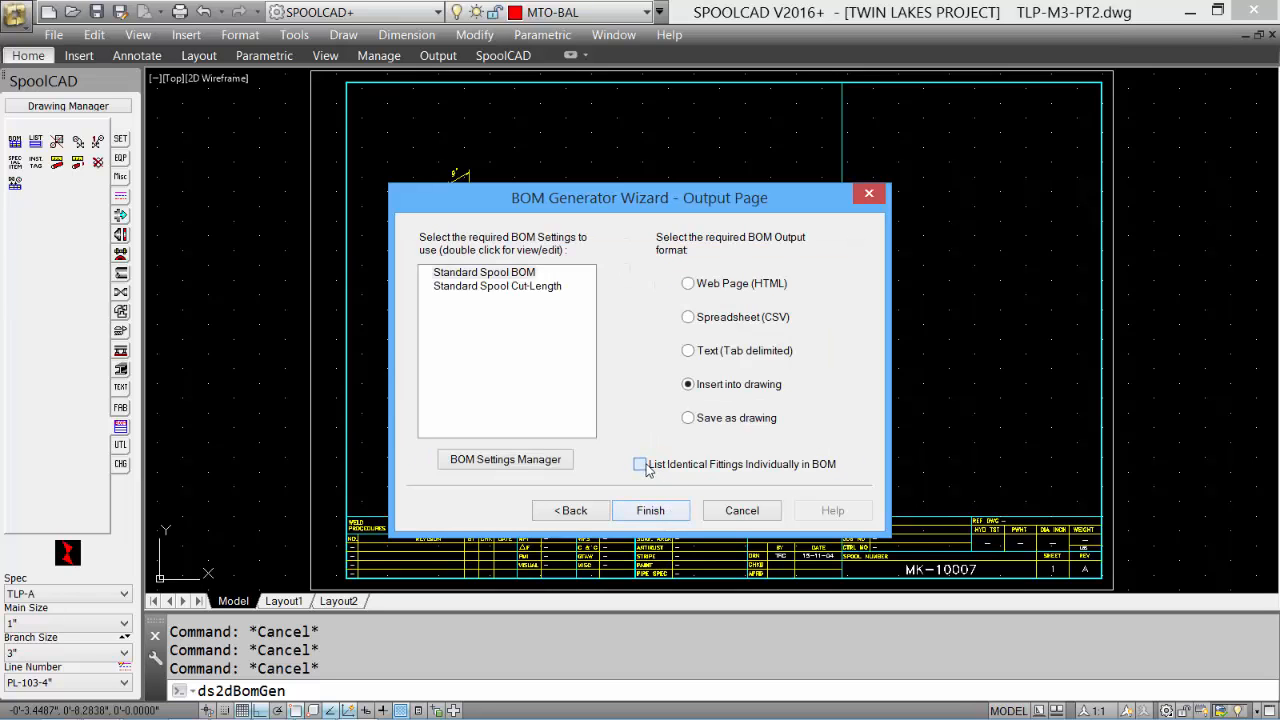
{"action": "left_click", "coordinate": [641, 465]}
{"action": "left_click", "coordinate": [652, 511]}
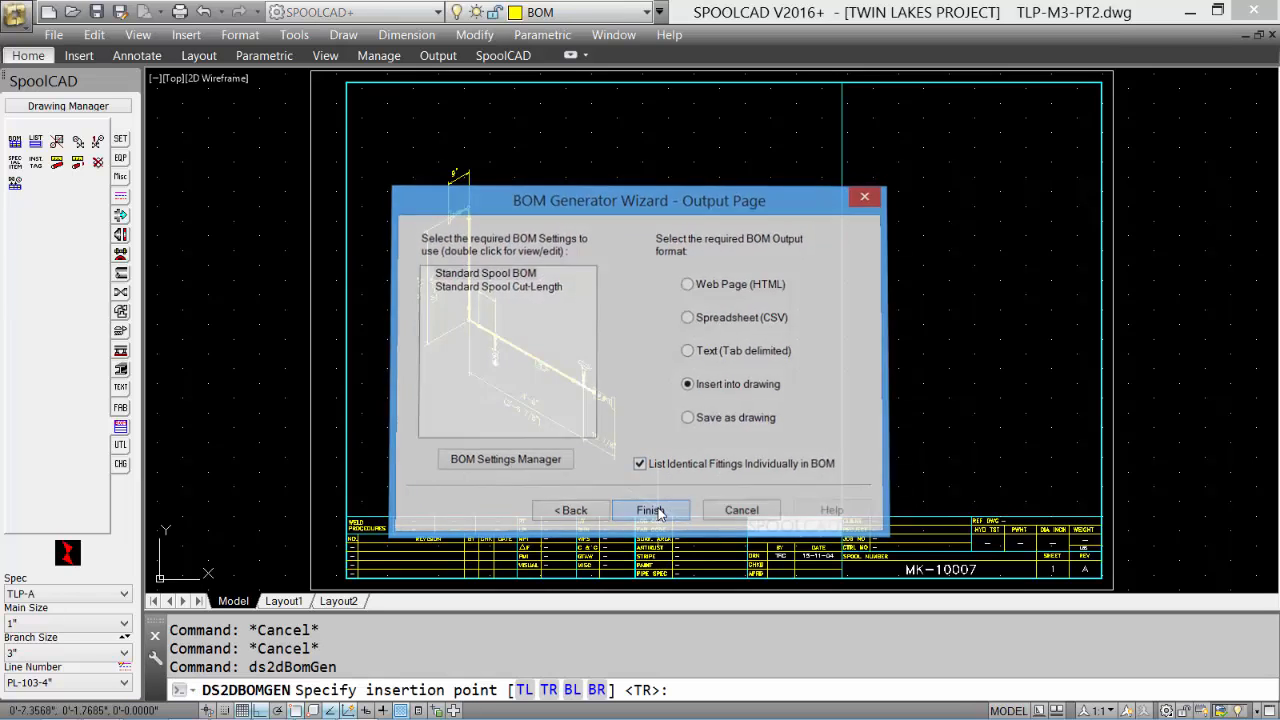
{"action": "left_click", "coordinate": [1090, 91]}
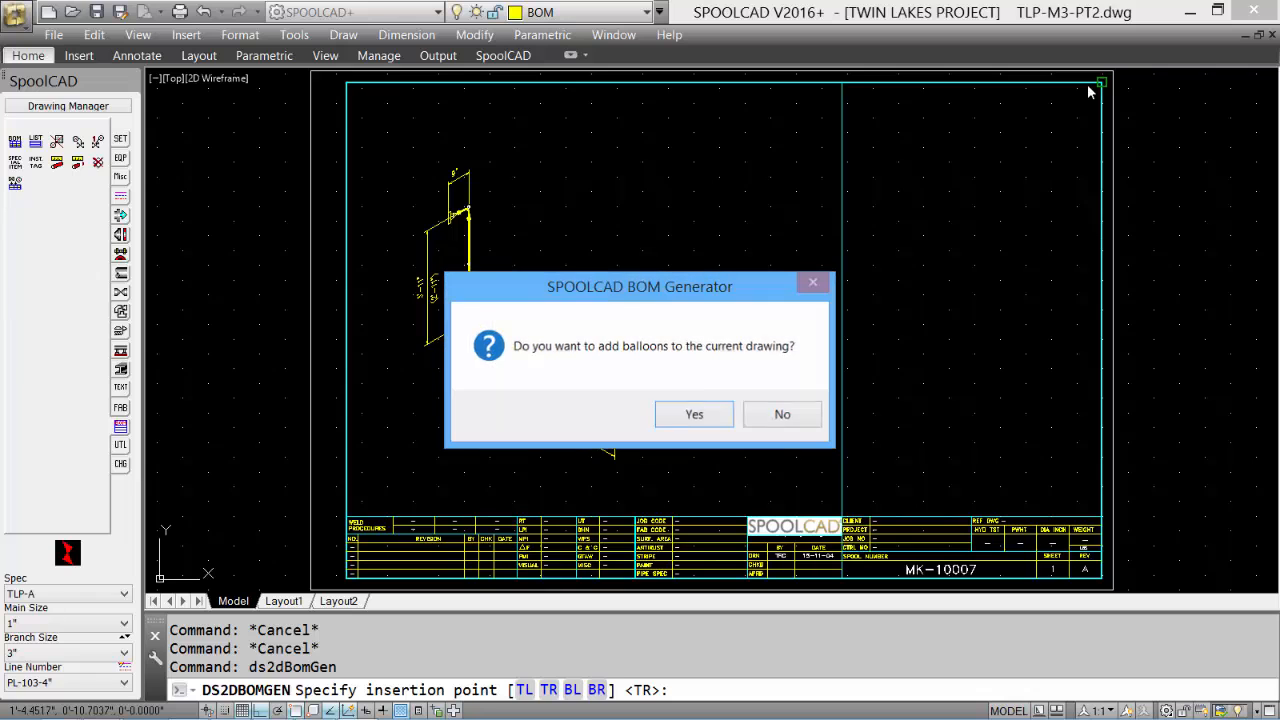
{"action": "left_click", "coordinate": [689, 412]}
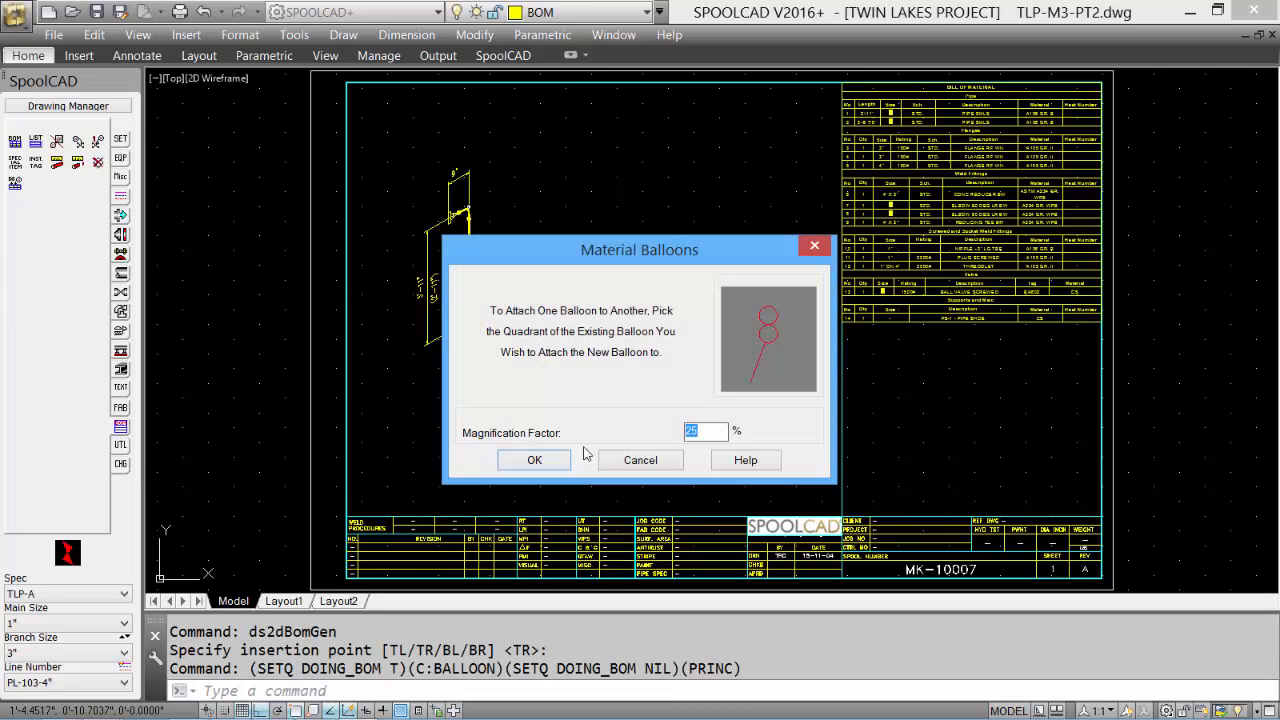
Add material balloons at 25% magnification: 14 below the pipe shoe, 11 below the plug, with 13, 10 and 12 attached beside it in a row.
{"action": "left_click", "coordinate": [537, 455]}
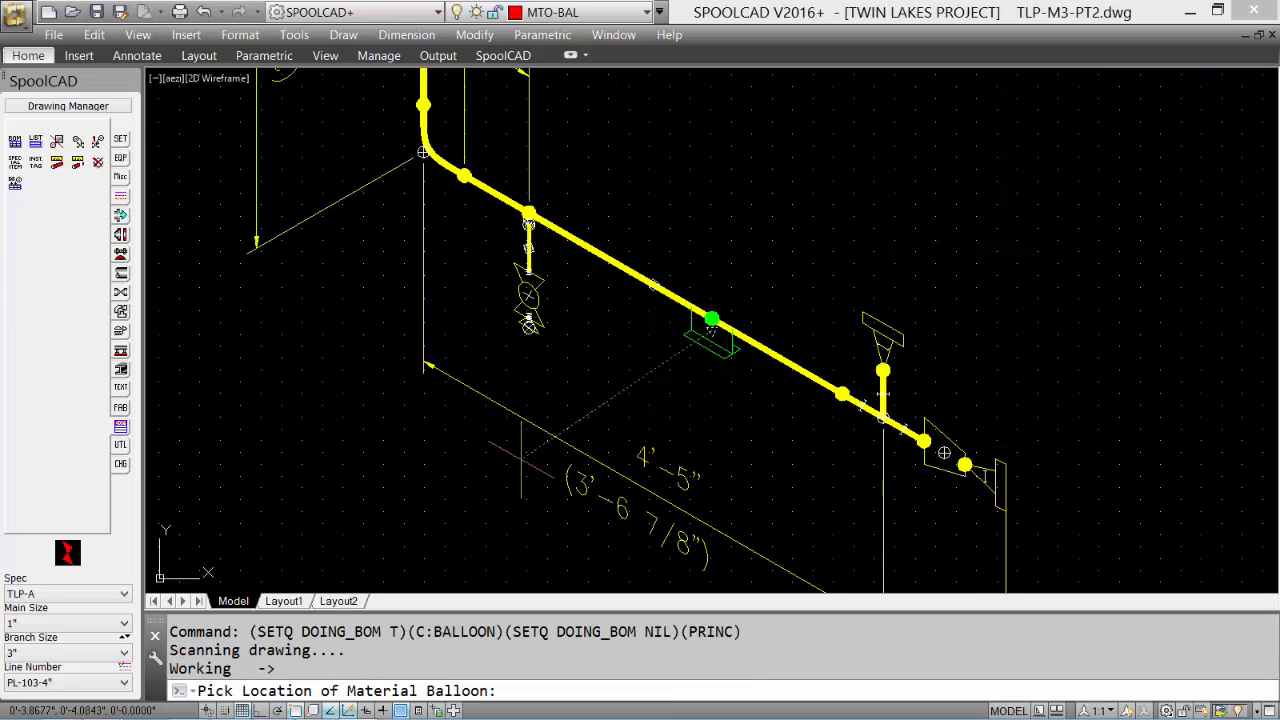
{"action": "left_click", "coordinate": [741, 406]}
{"action": "left_click", "coordinate": [551, 379]}
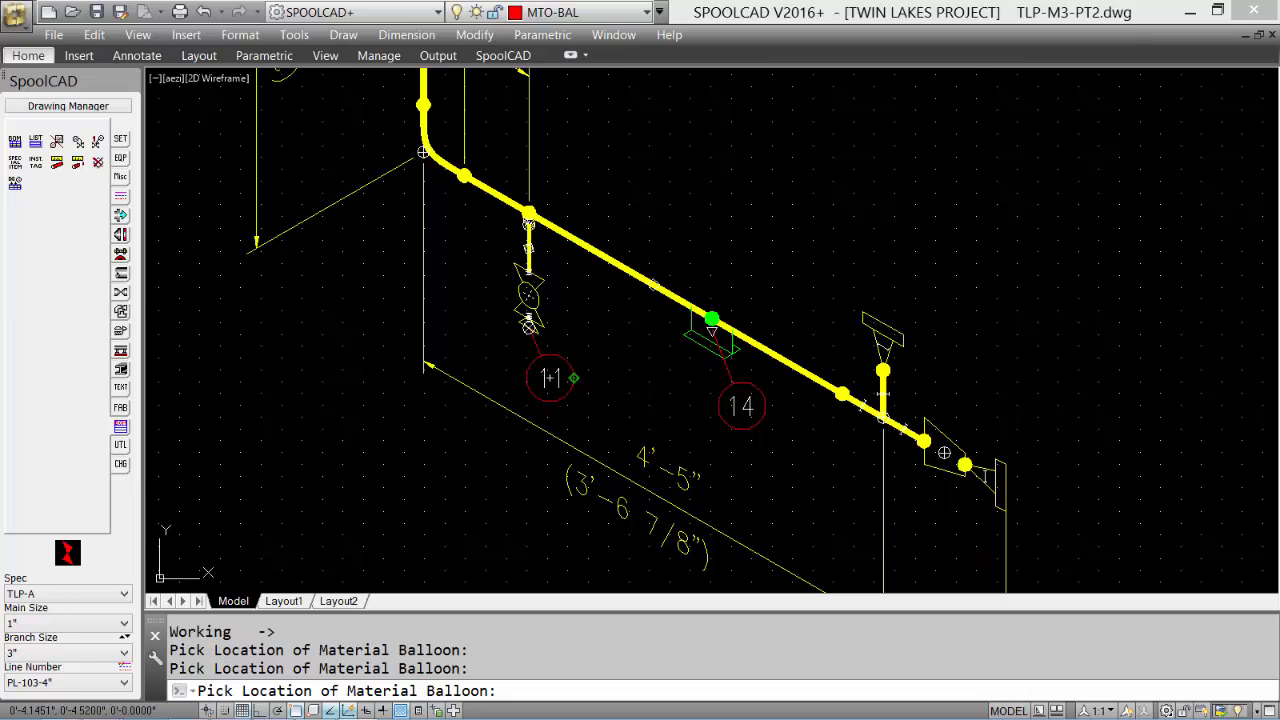
{"action": "left_click", "coordinate": [574, 378]}
{"action": "left_click", "coordinate": [804, 460]}
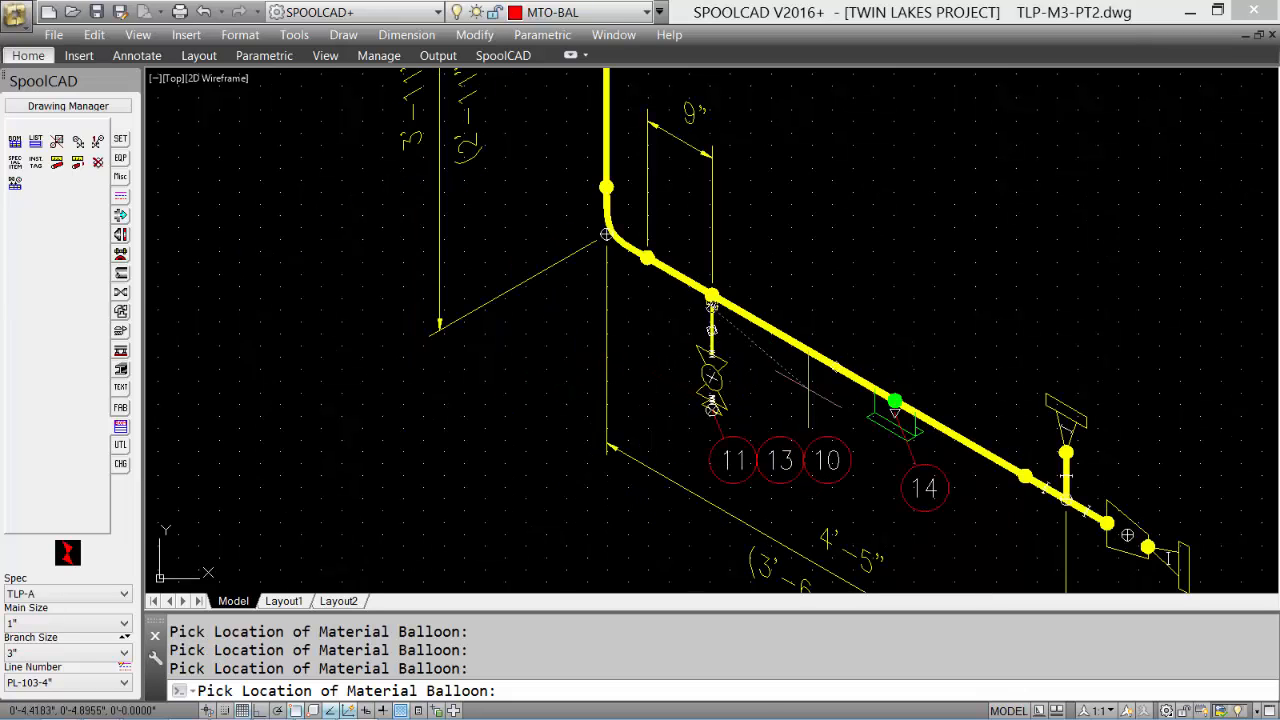
{"action": "left_click", "coordinate": [852, 460]}
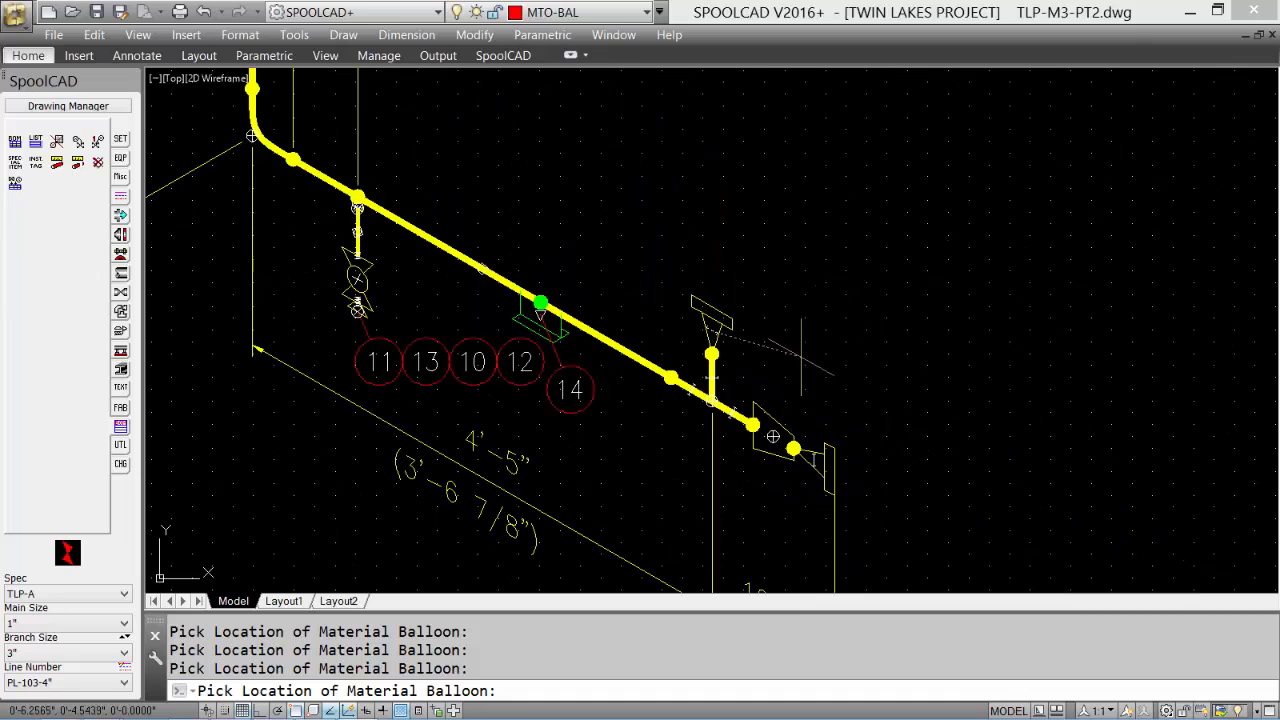
Place balloon 4 beside the branch flange, 3 beside the end flange, 6 above the reducer and 9 below the reducing tee.
{"action": "left_click", "coordinate": [815, 265]}
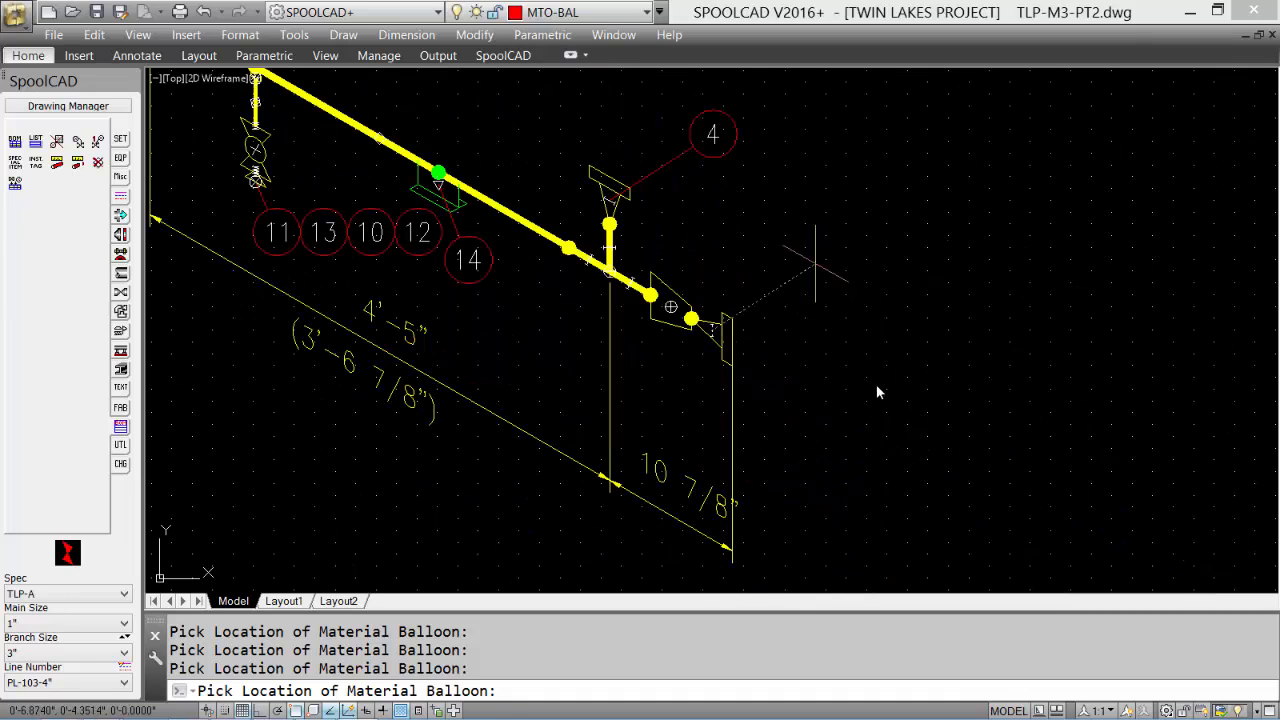
{"action": "left_click", "coordinate": [828, 285]}
{"action": "left_click", "coordinate": [729, 249]}
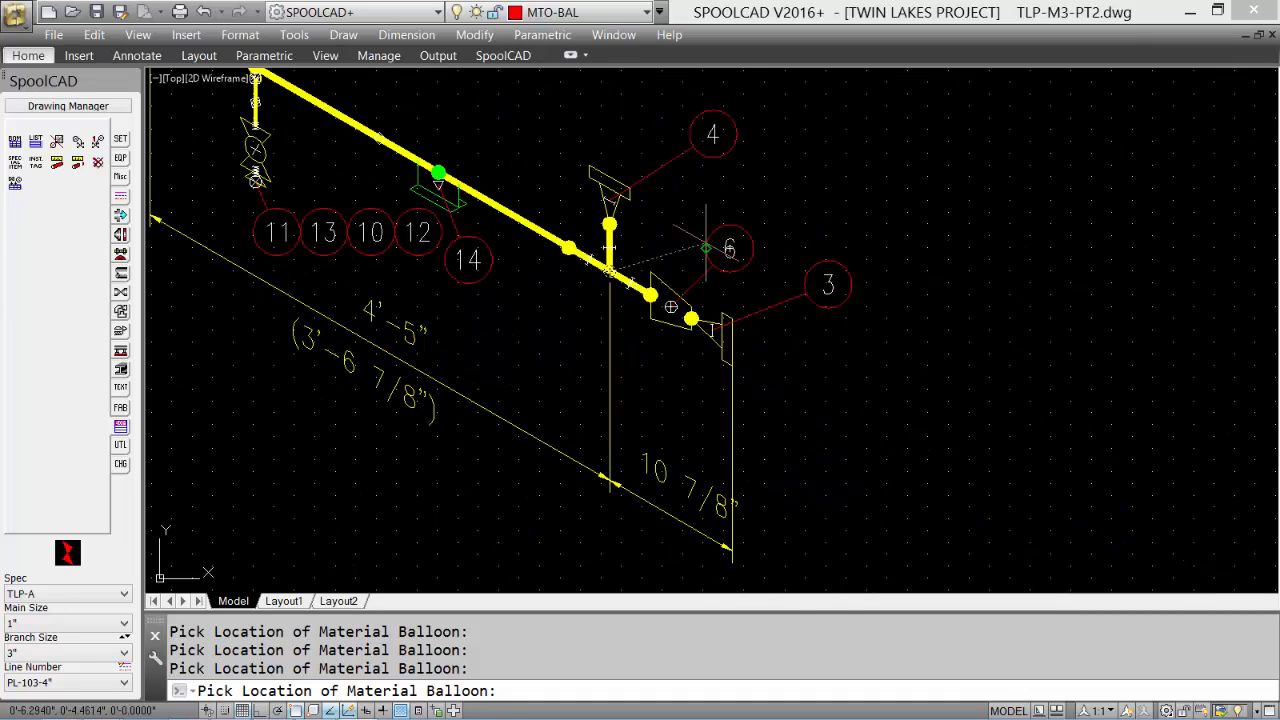
{"action": "left_click", "coordinate": [562, 362]}
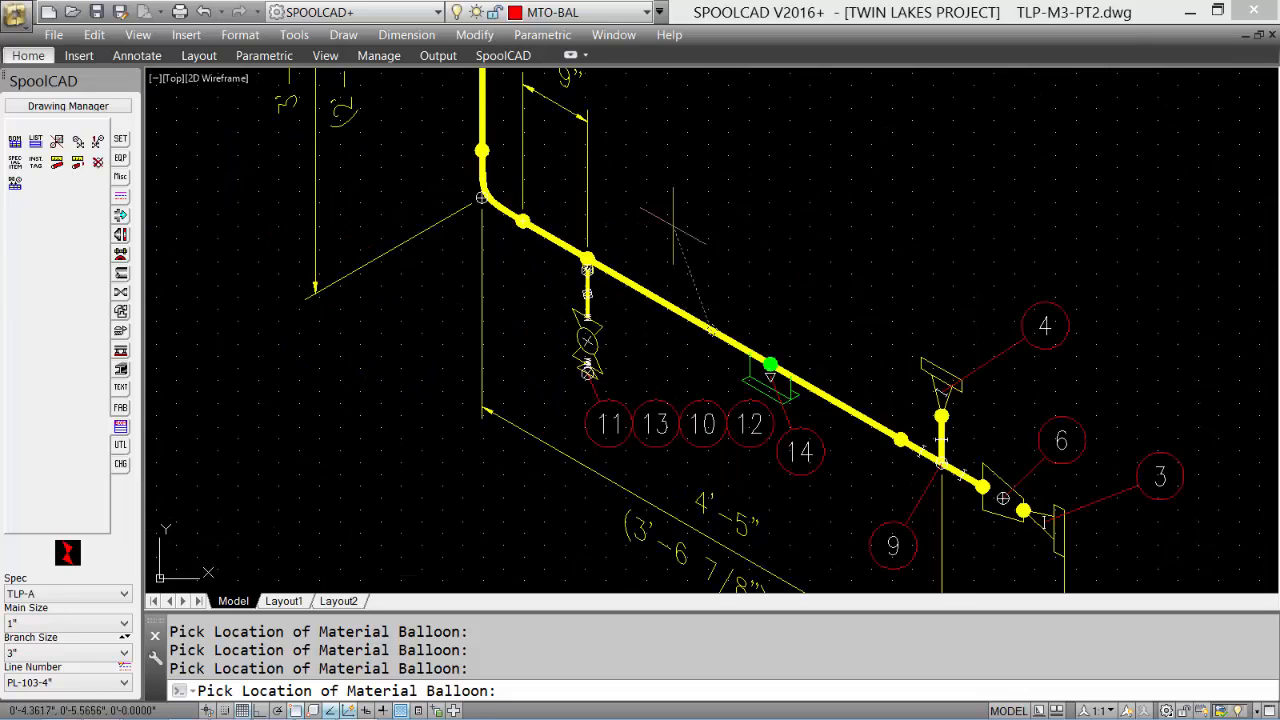
Place balloons 2 and 1 on the sloping and vertical pipes, 8 and 7 at the lower and upper elbows, and 5 at the upper flange.
{"action": "left_click", "coordinate": [721, 282]}
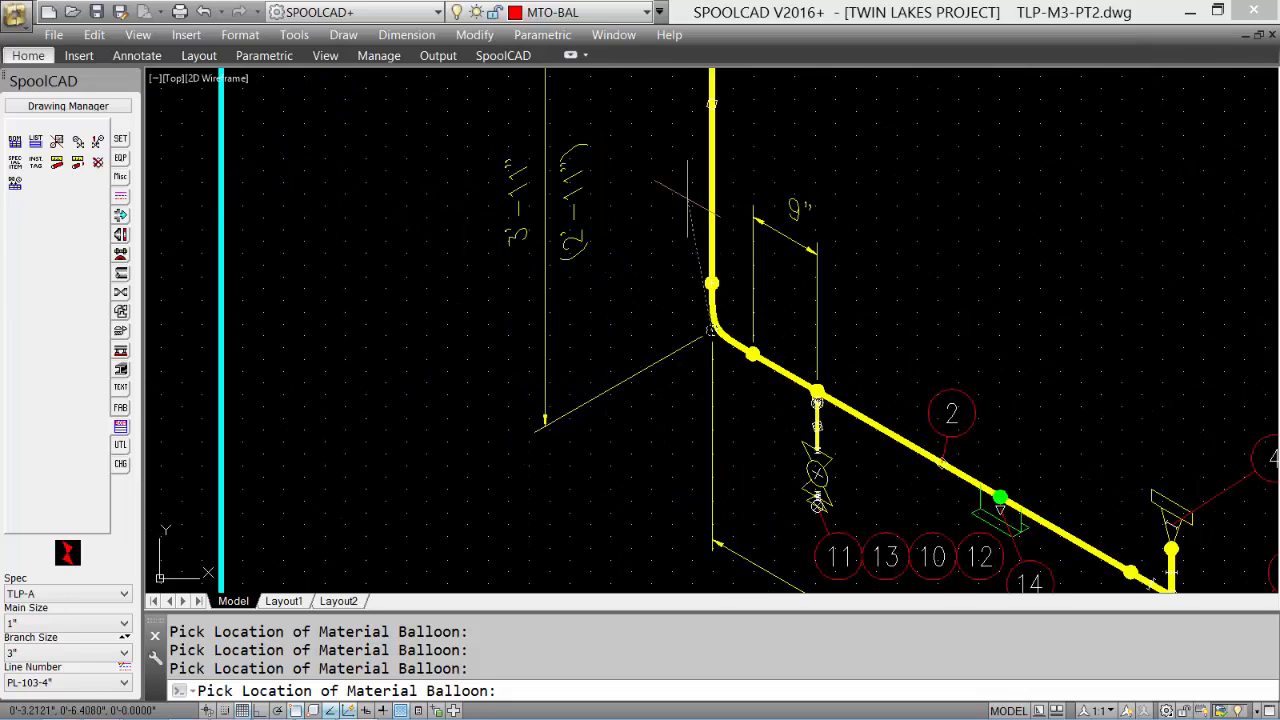
{"action": "left_click", "coordinate": [662, 411]}
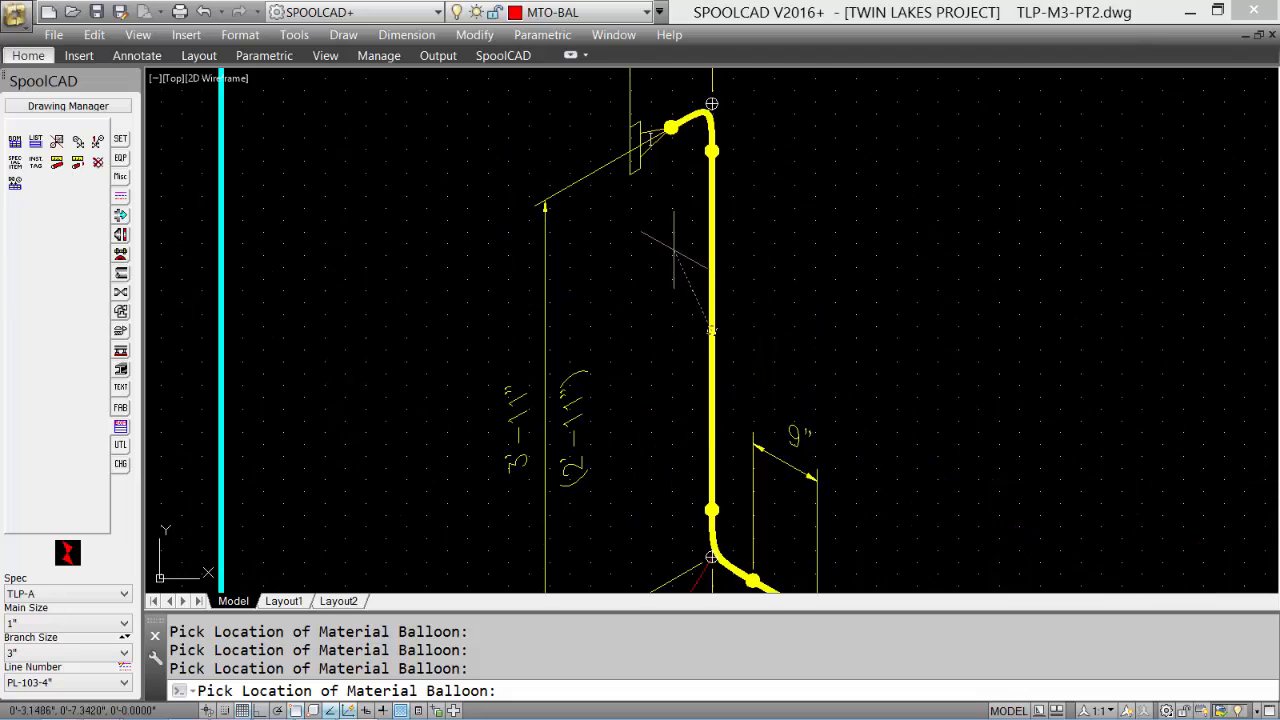
{"action": "left_click", "coordinate": [658, 288]}
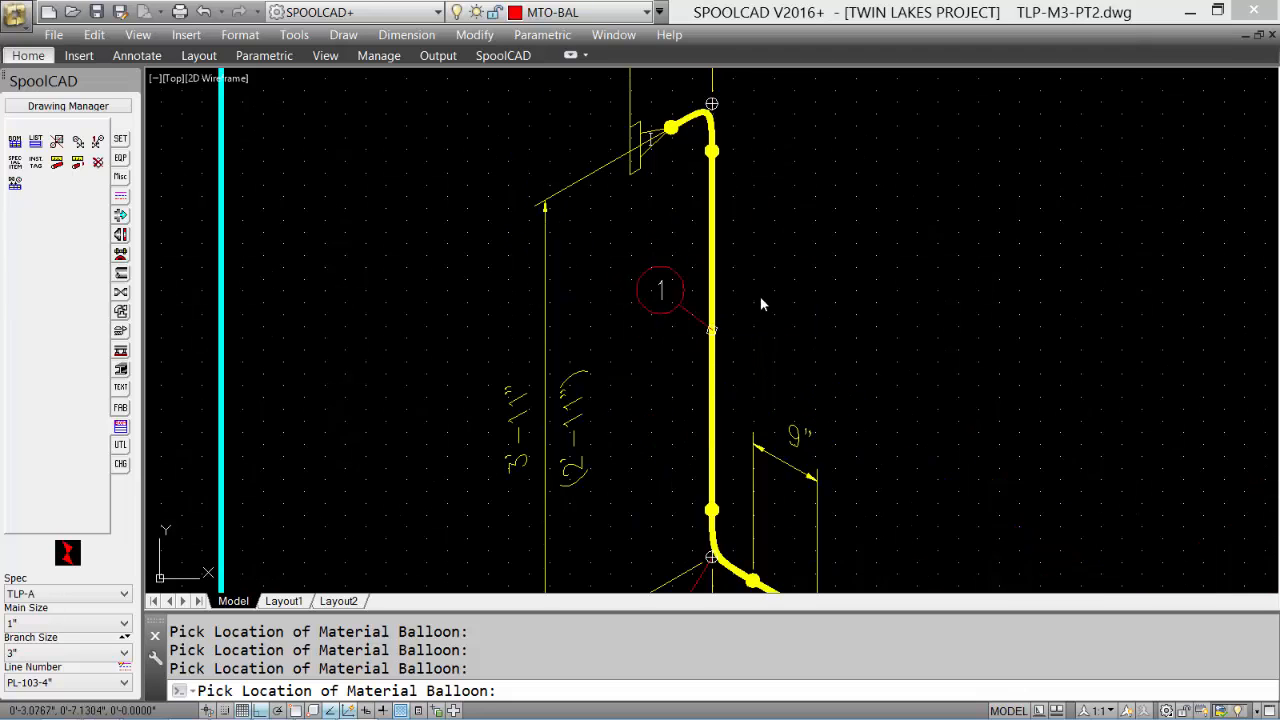
{"action": "left_click", "coordinate": [765, 288]}
{"action": "left_click", "coordinate": [557, 309]}
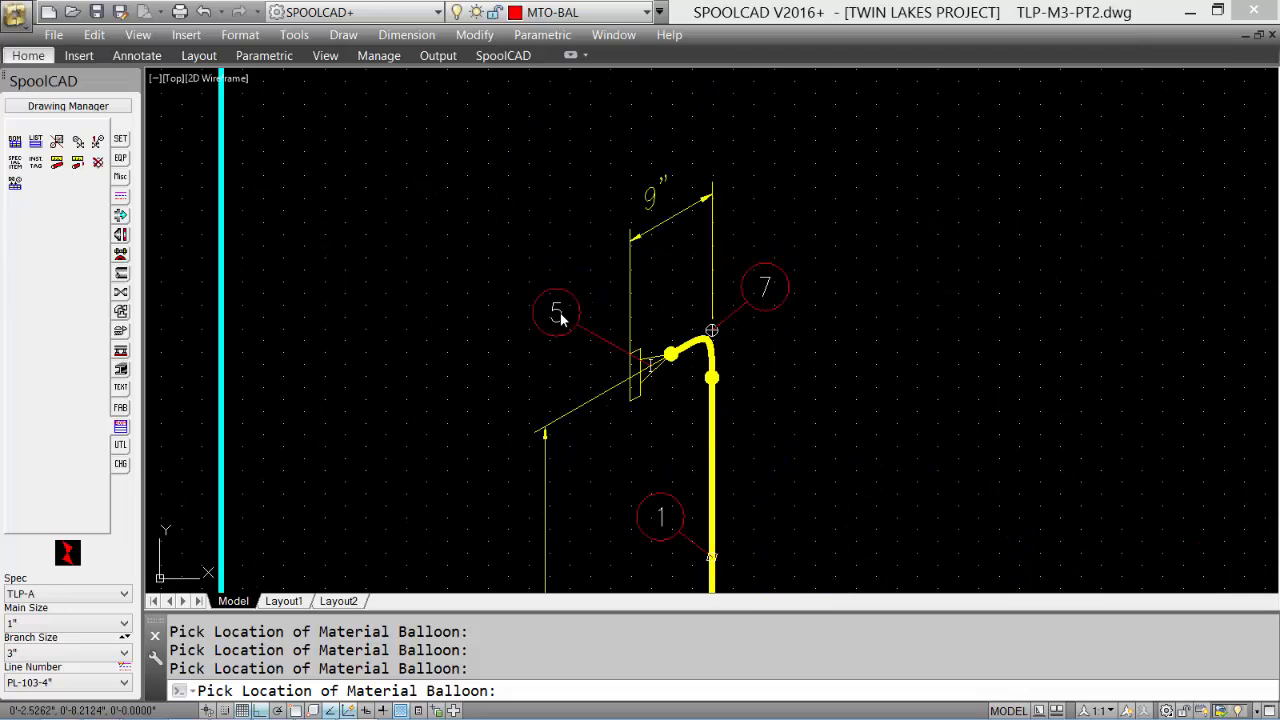
{"action": "left_click", "coordinate": [640, 414]}
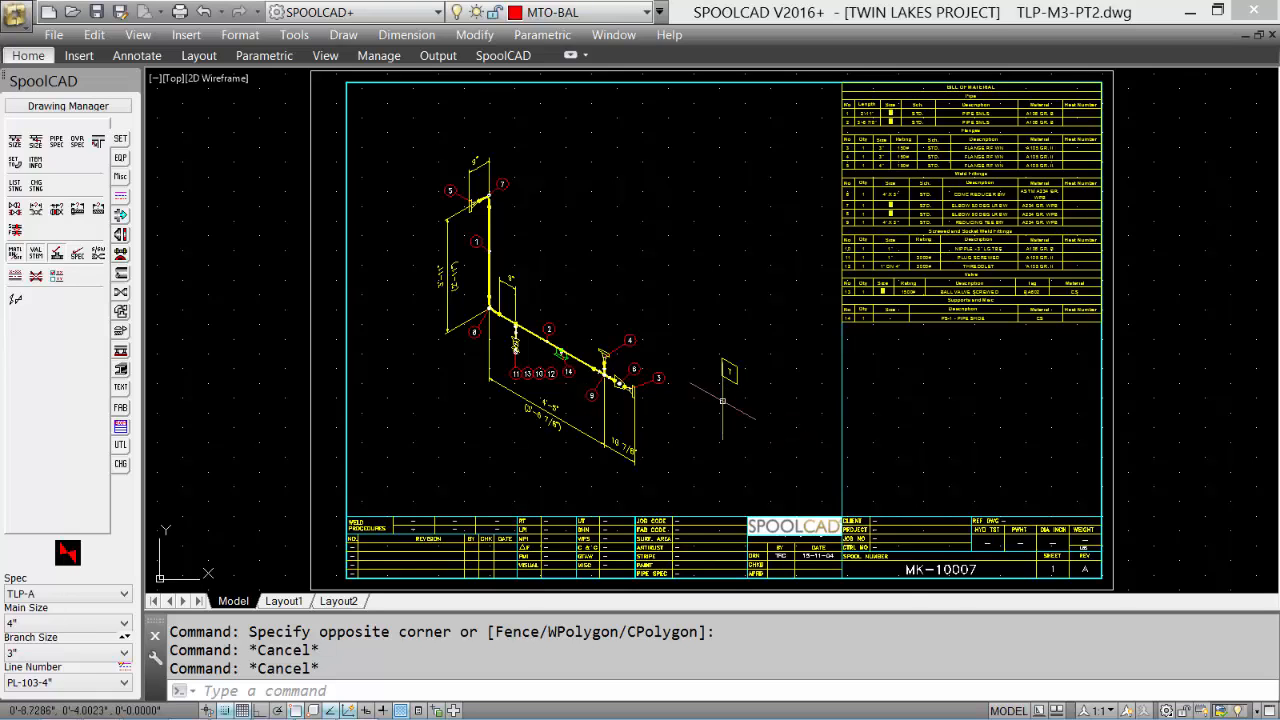
Start a BOM special item with main pipe size 4", rating 150 and spec TLP-A.
{"action": "scroll", "coordinate": [721, 391], "scroll_direction": "up", "scroll_amount": 5}
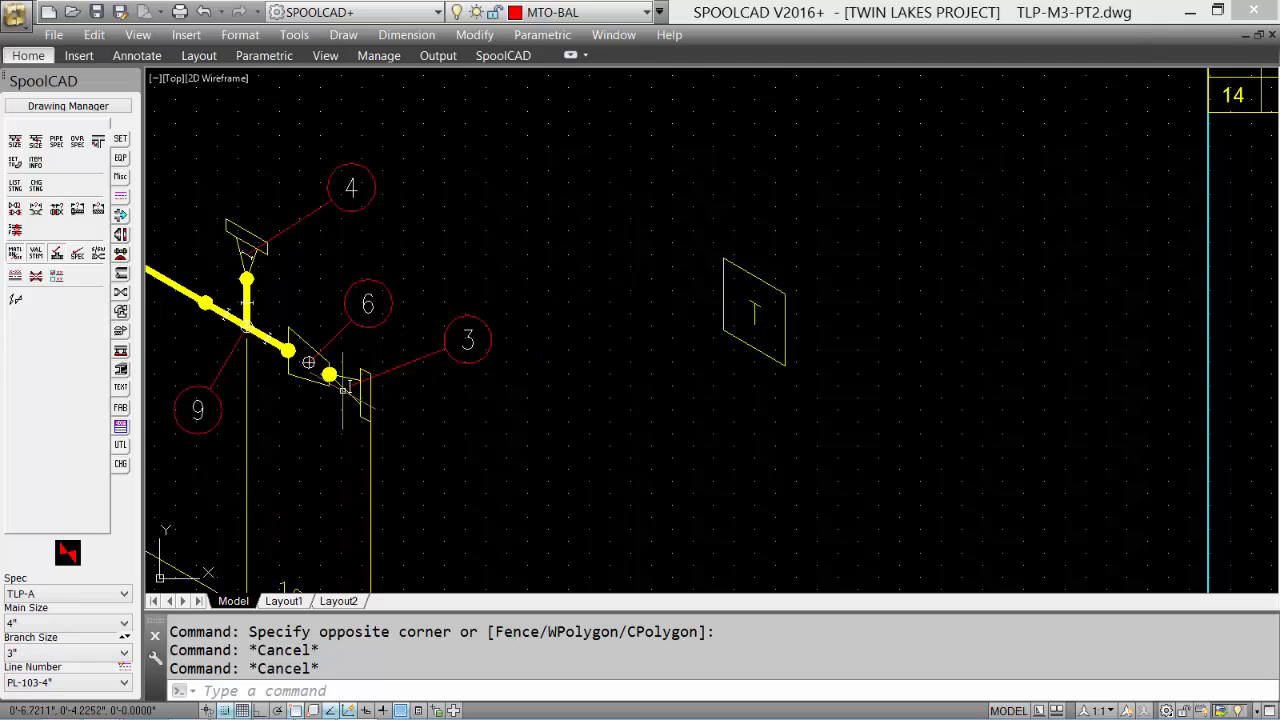
{"action": "left_click", "coordinate": [120, 430]}
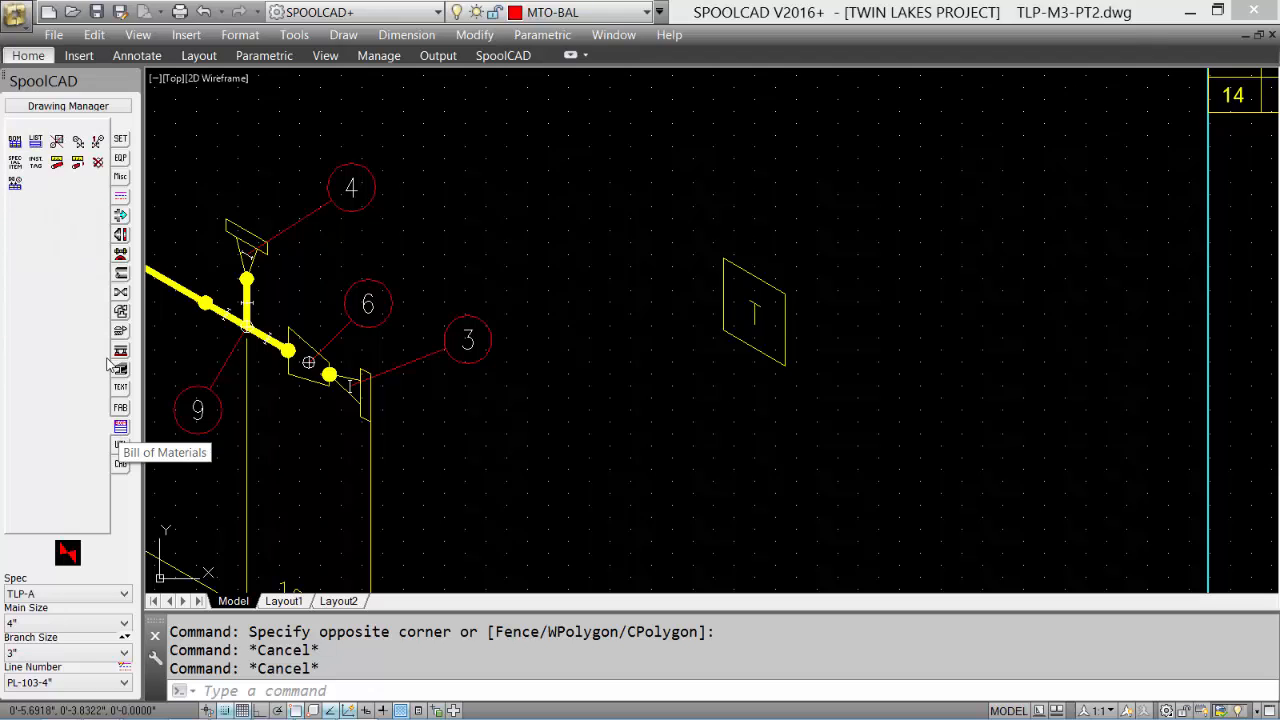
{"action": "left_click", "coordinate": [15, 165]}
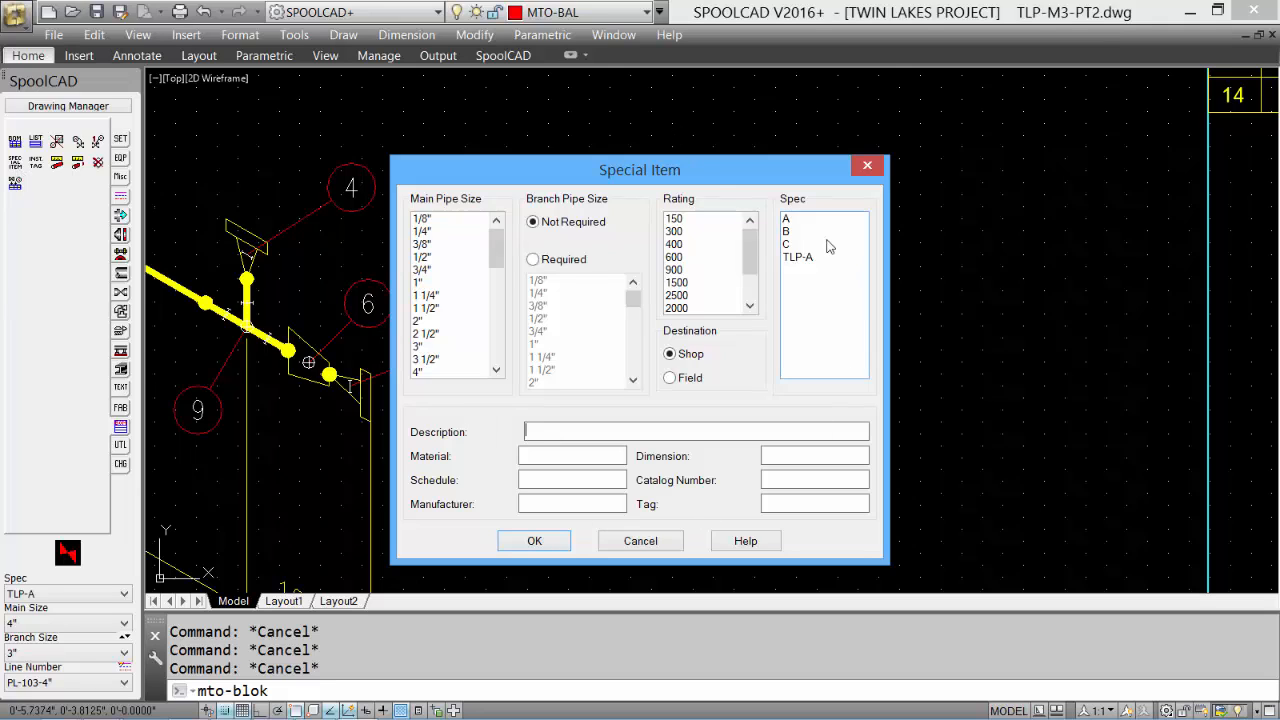
{"action": "left_click", "coordinate": [420, 372]}
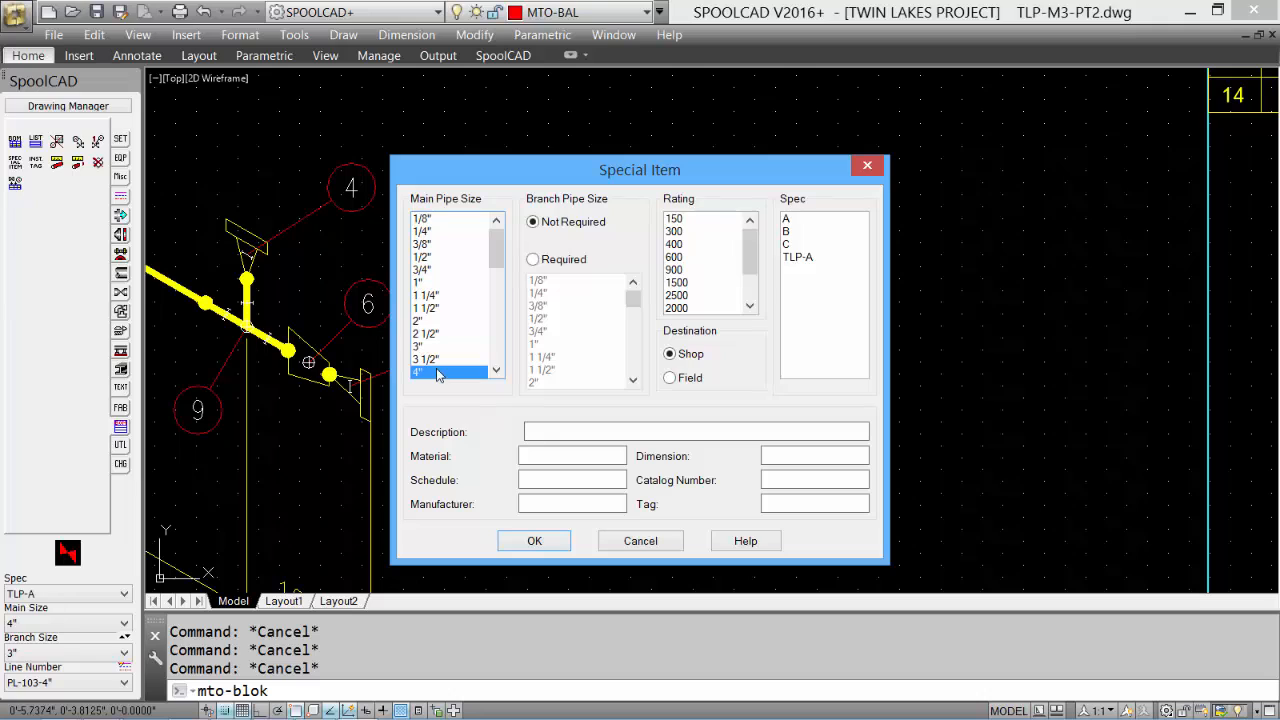
{"action": "left_click", "coordinate": [680, 220]}
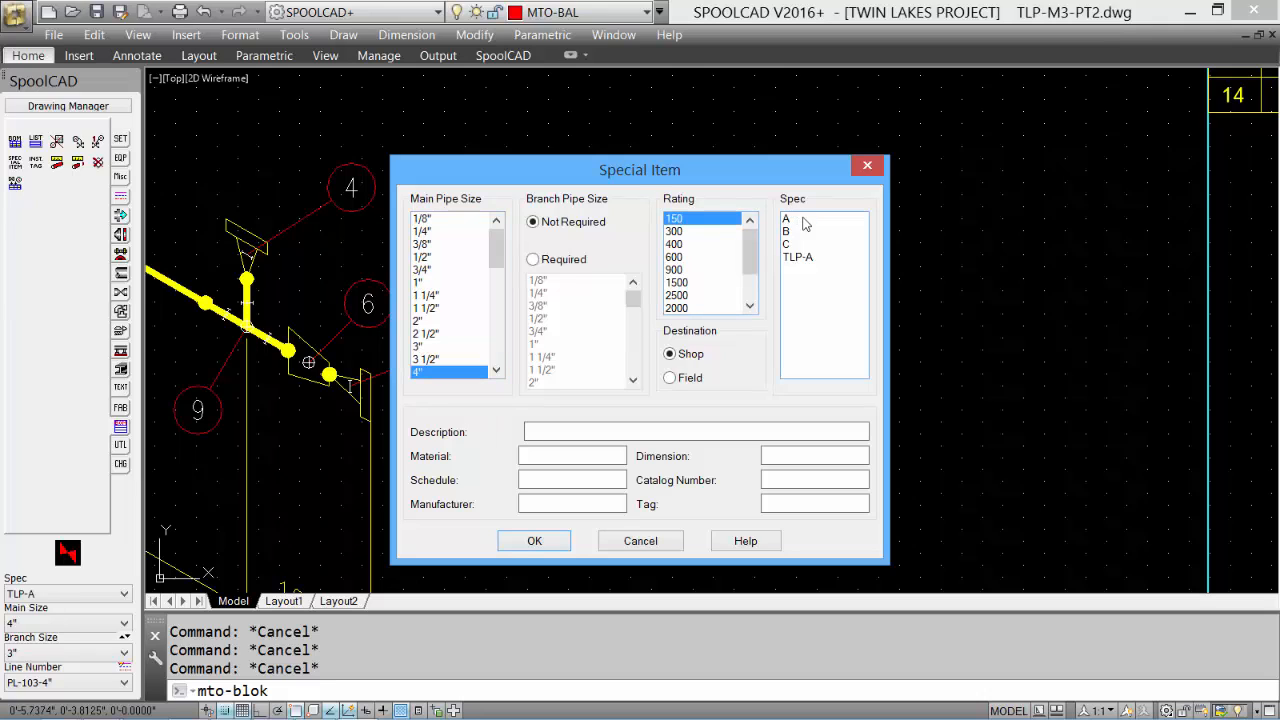
{"action": "left_click", "coordinate": [800, 258]}
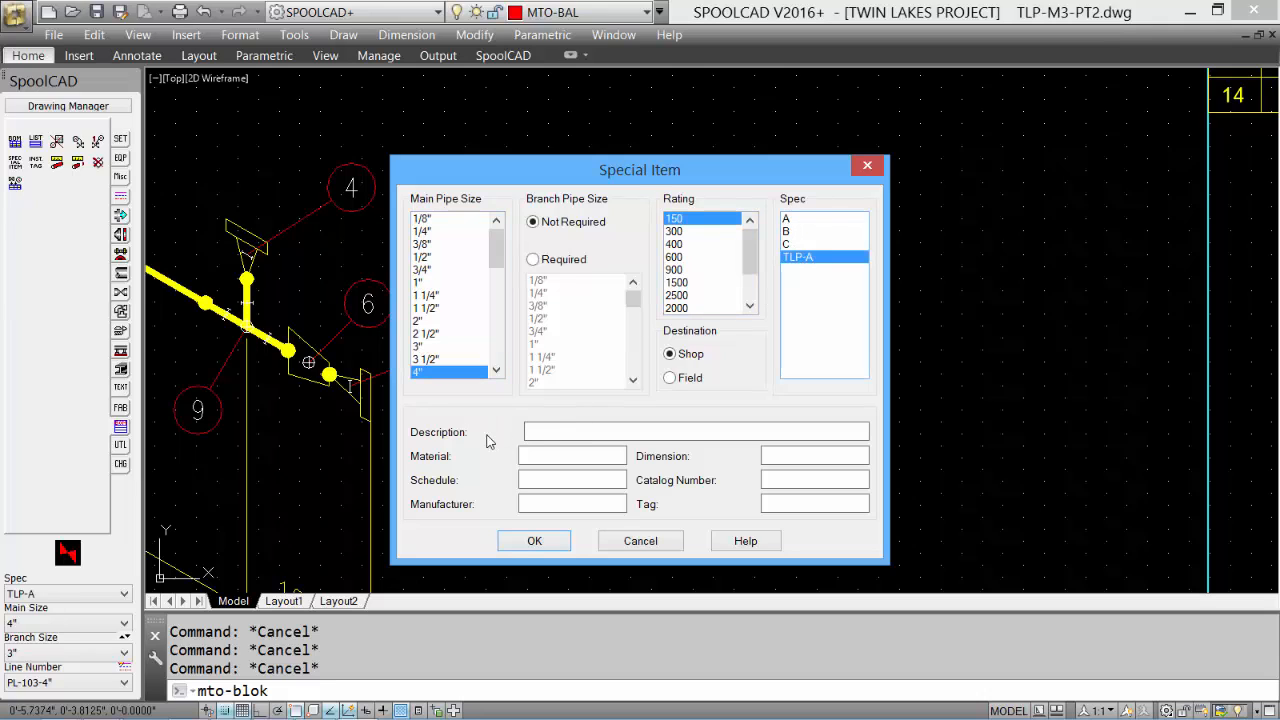
Describe the special item as STEAM TRAP with material CS, schedule STD, manufacturer ACME, dimension 5, catalog number CT-01 and tag XCV.
{"action": "left_click", "coordinate": [556, 430]}
{"action": "type", "text": "STEAM TRAP"}
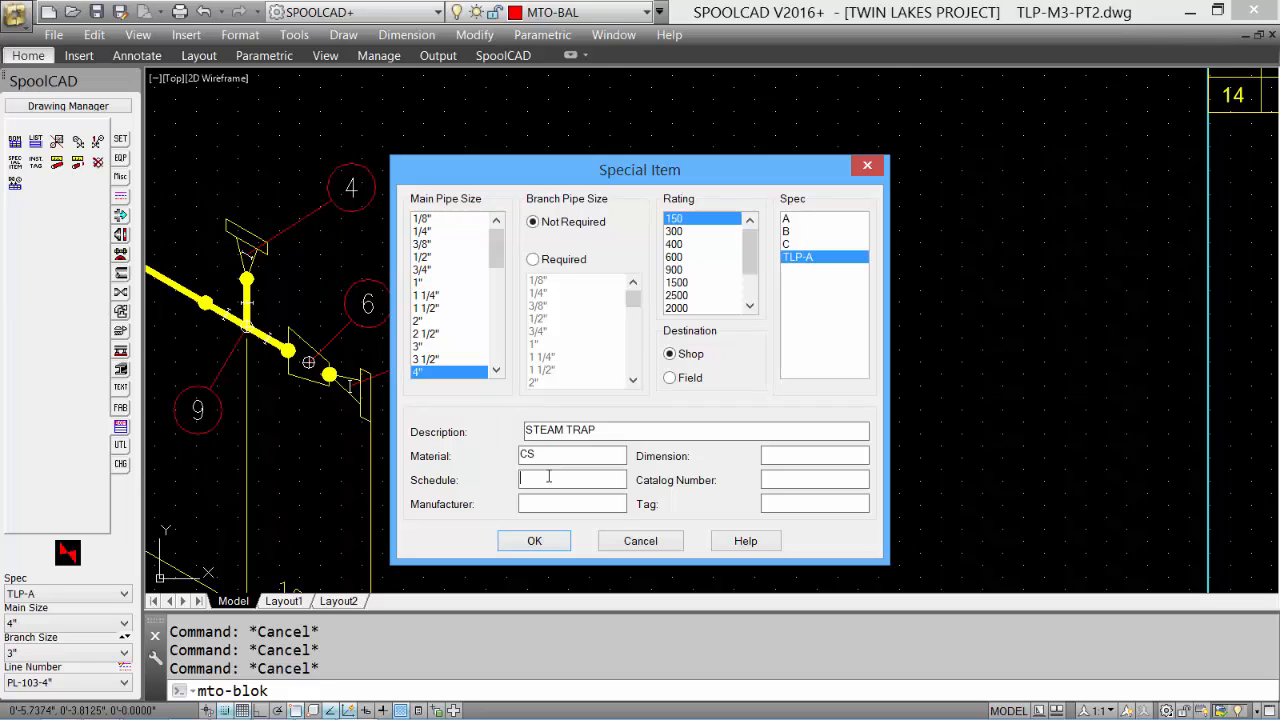
{"action": "left_click", "coordinate": [548, 478]}
{"action": "type", "text": "STD"}
{"action": "type", "text": "5"}
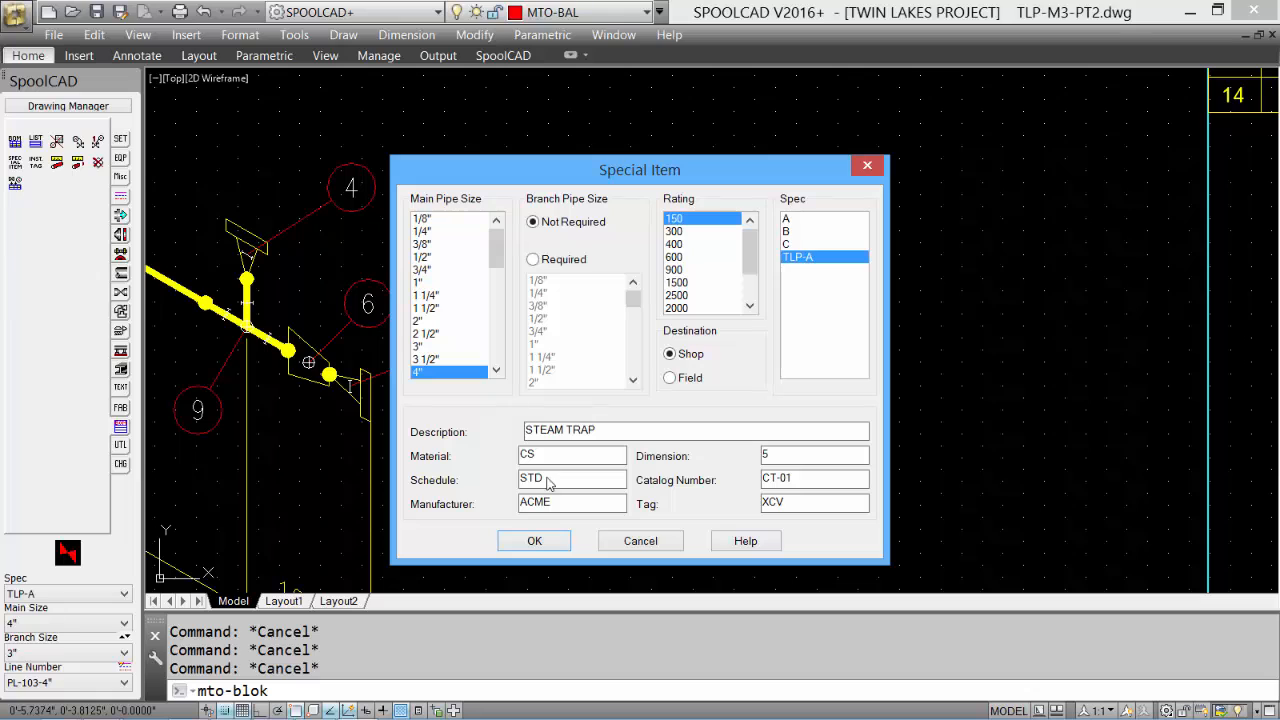
Insert the special item at the centre of the custom T symbol to the right of the spool.
{"action": "left_click", "coordinate": [534, 541]}
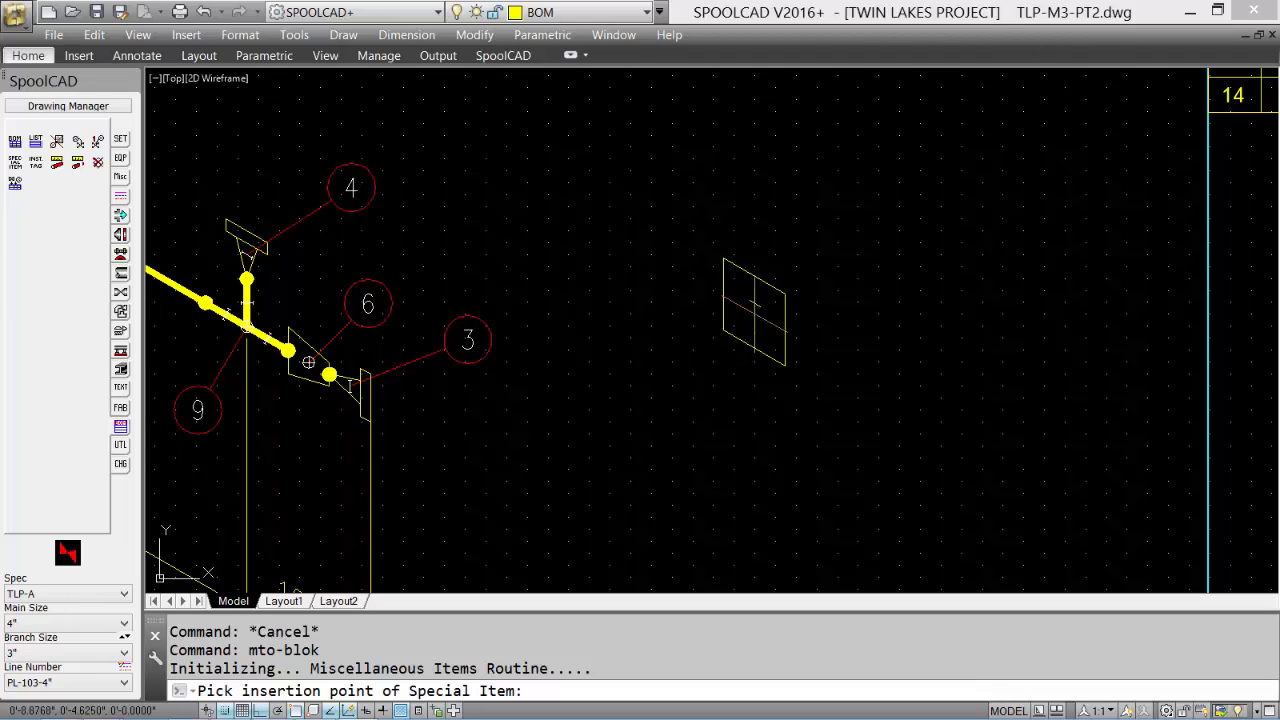
{"action": "left_click", "coordinate": [754, 303]}
{"action": "scroll", "coordinate": [771, 308], "scroll_direction": "up", "scroll_amount": 4}
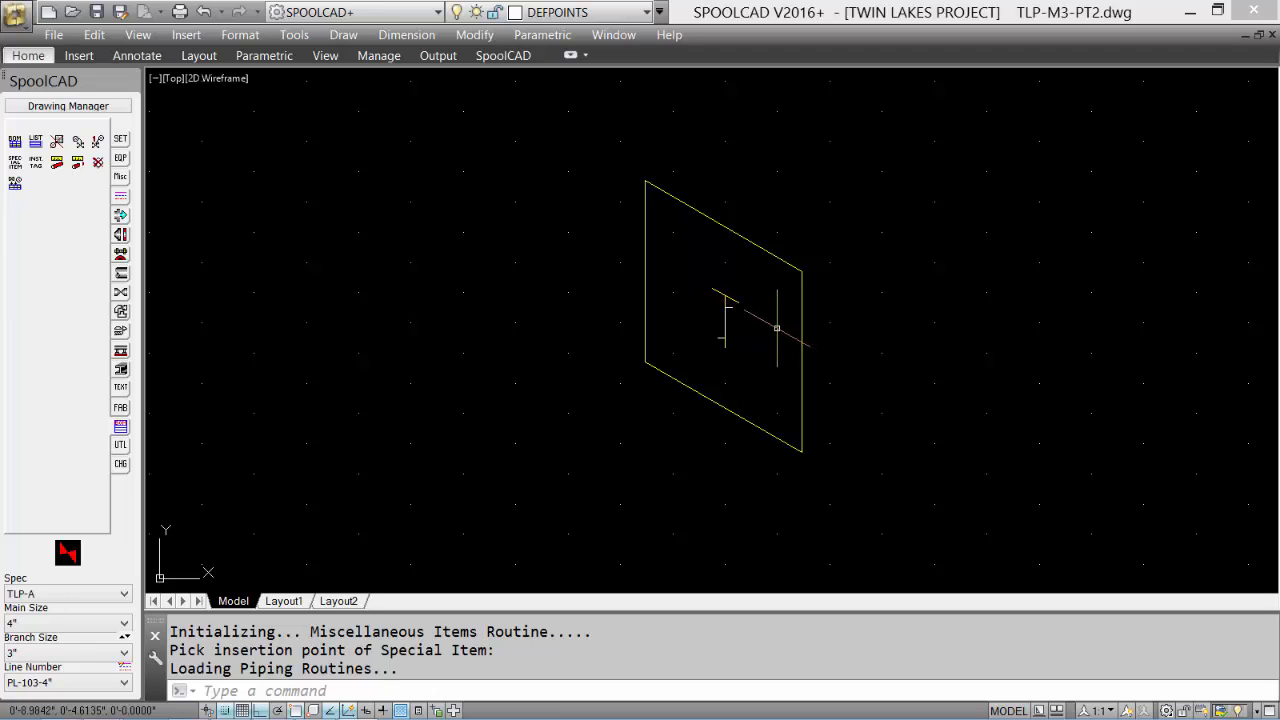
{"action": "scroll", "coordinate": [779, 331], "scroll_direction": "down", "scroll_amount": 2}
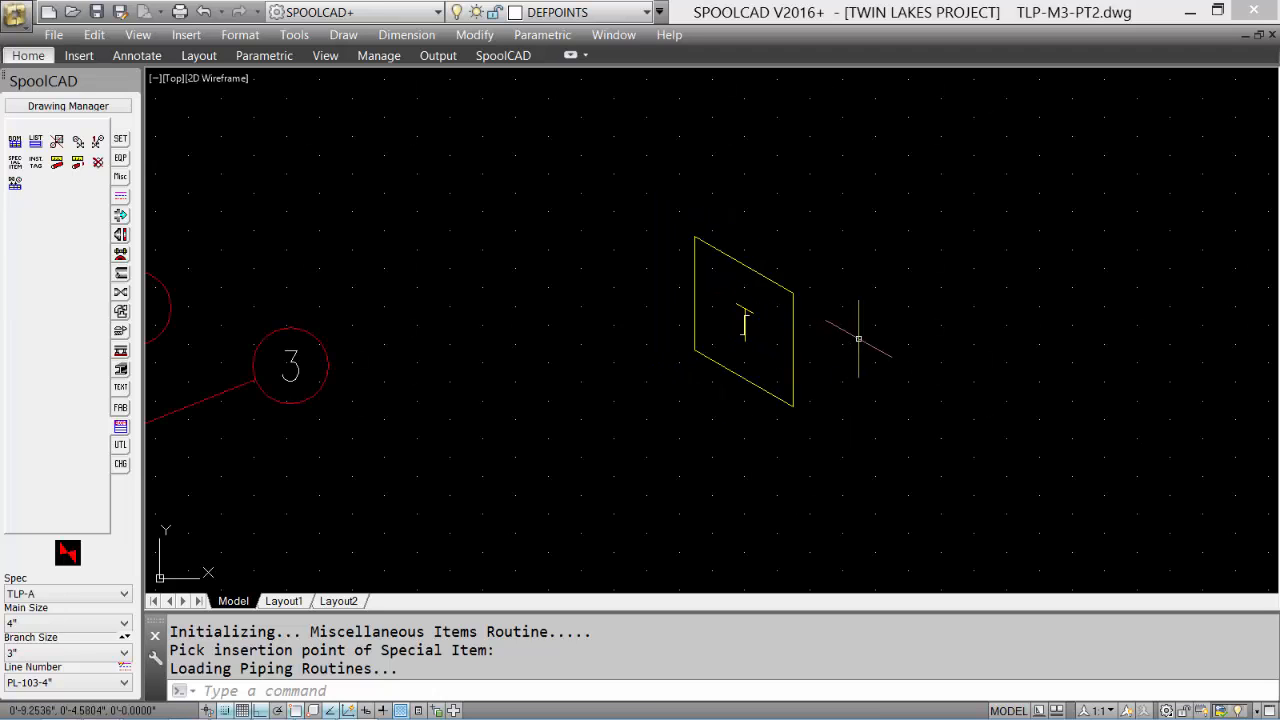
{"action": "scroll", "coordinate": [858, 339], "scroll_direction": "down", "scroll_amount": 2}
{"action": "middle_click_drag", "start_coordinate": [858, 339], "coordinate": [646, 367]}
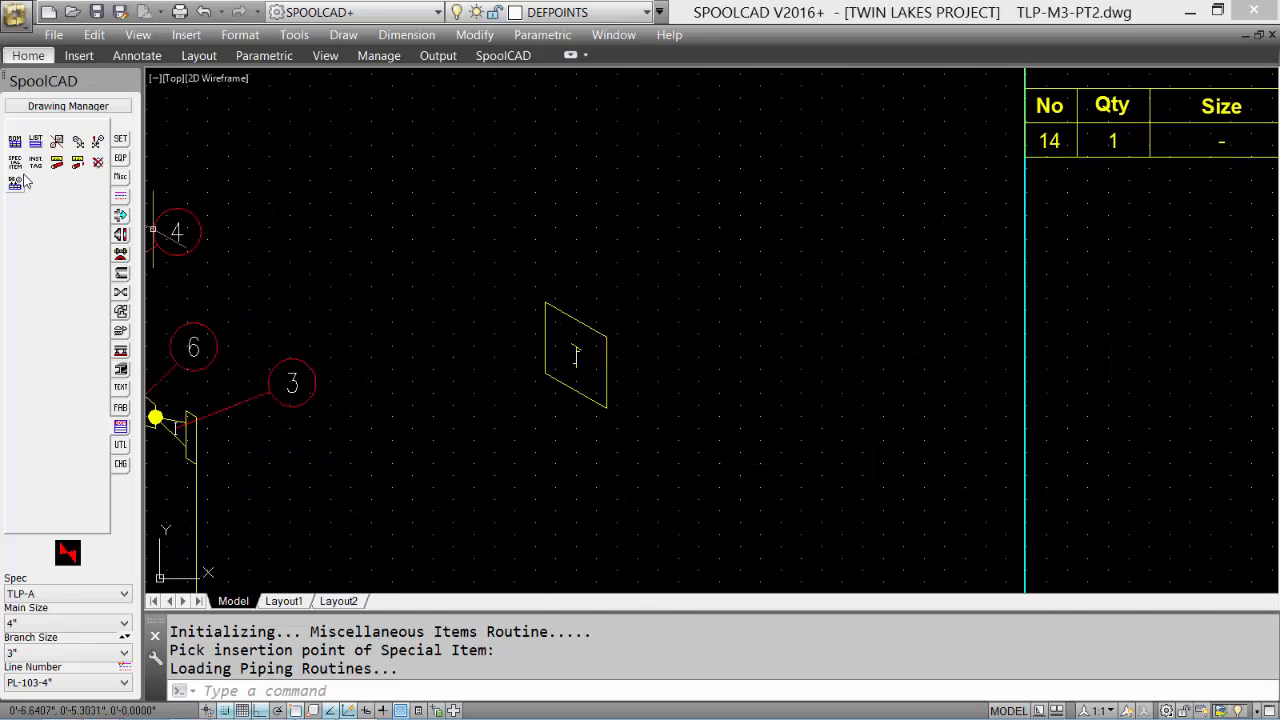
Generate a Standard Spool BOM of newly placed components in TLP-M3-PT2, insert it directly below the existing table, and choose to add balloons.
{"action": "left_click", "coordinate": [14, 146]}
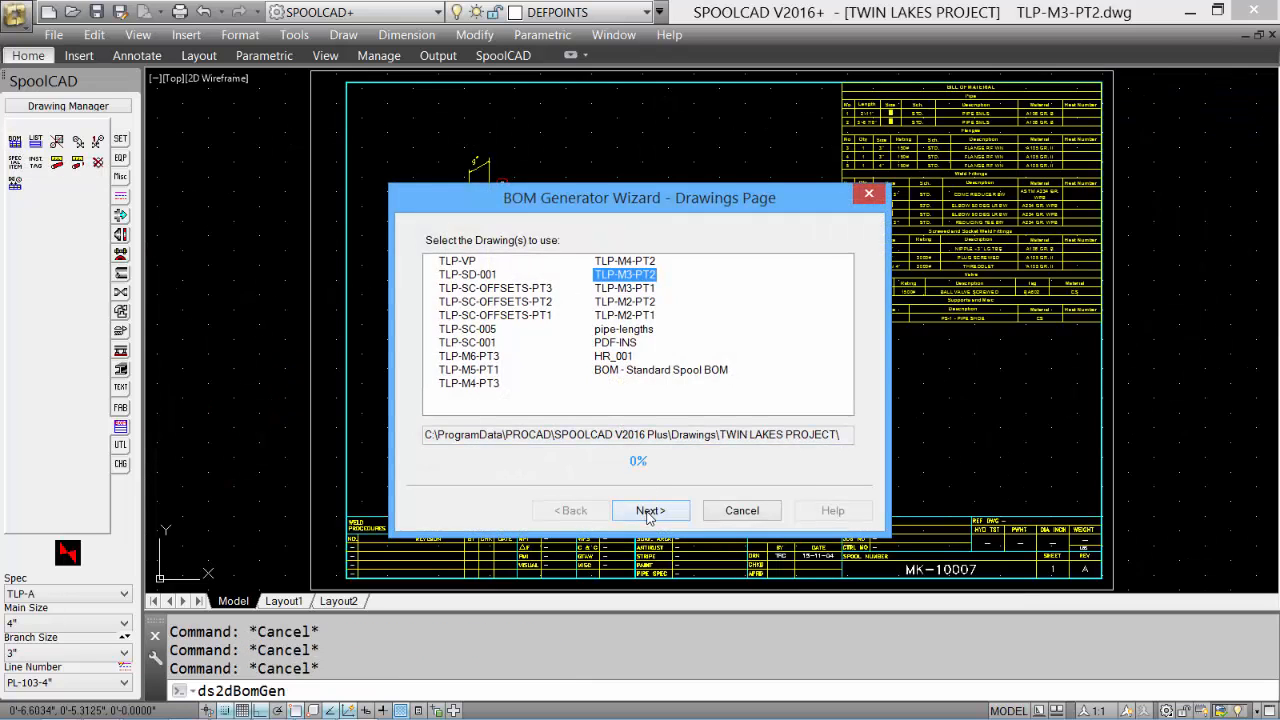
{"action": "left_click", "coordinate": [650, 510]}
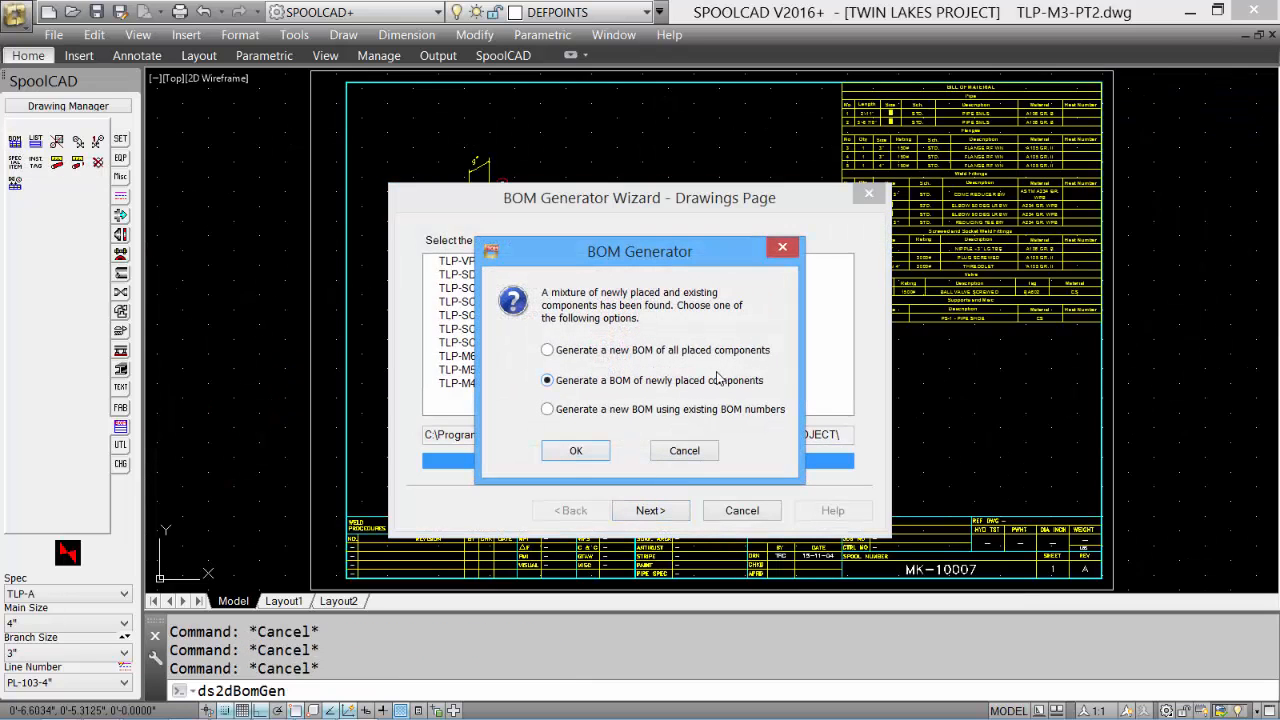
{"action": "left_click", "coordinate": [592, 452]}
{"action": "left_click", "coordinate": [642, 510]}
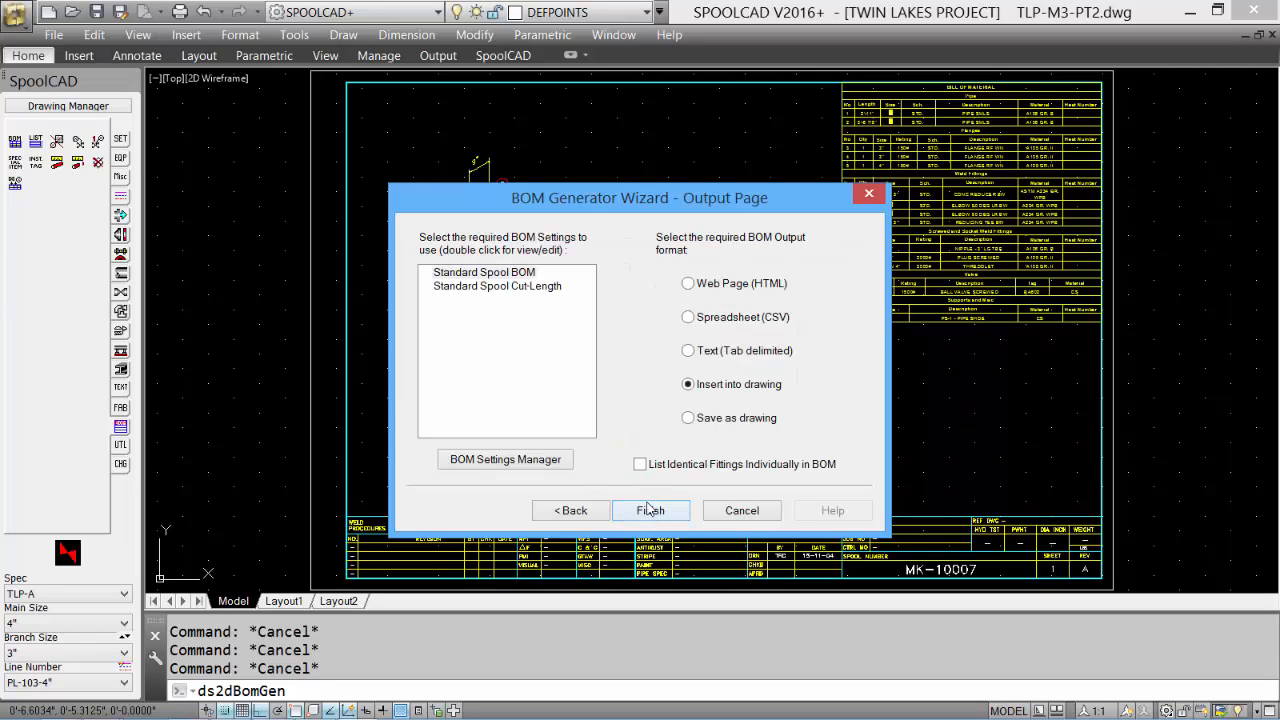
{"action": "left_click", "coordinate": [512, 274]}
{"action": "left_click", "coordinate": [658, 516]}
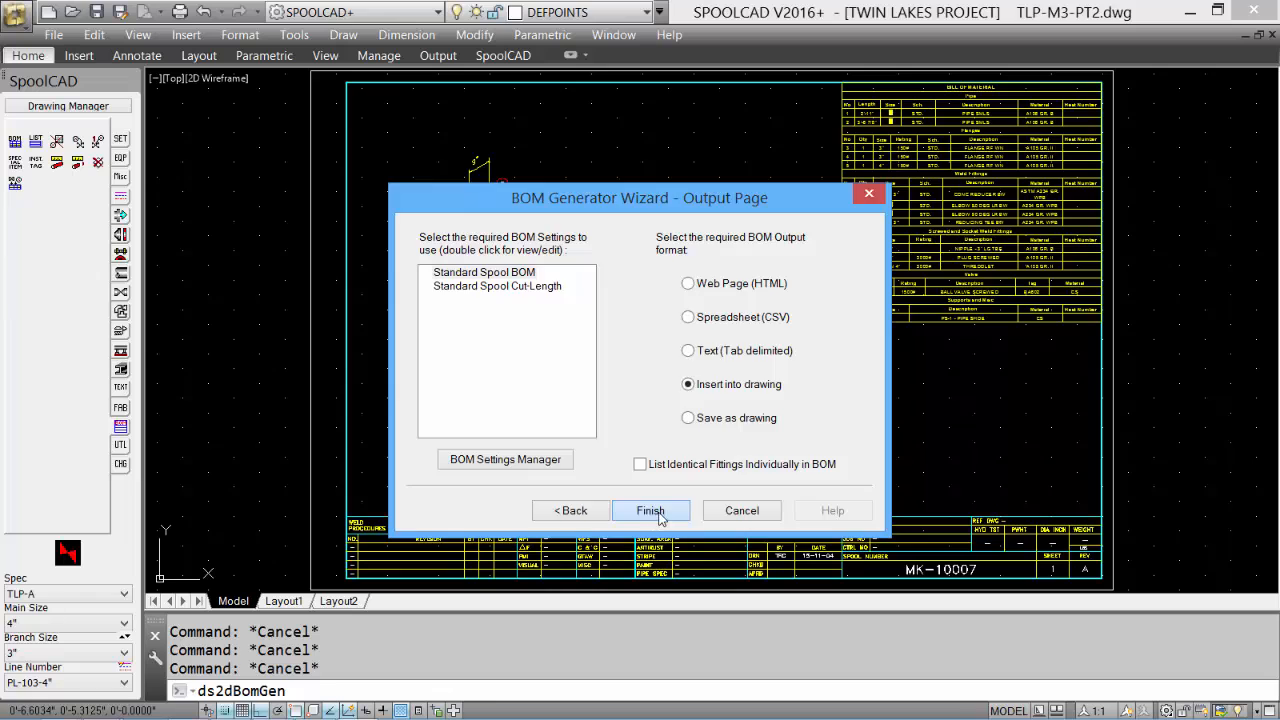
{"action": "left_click", "coordinate": [1102, 322]}
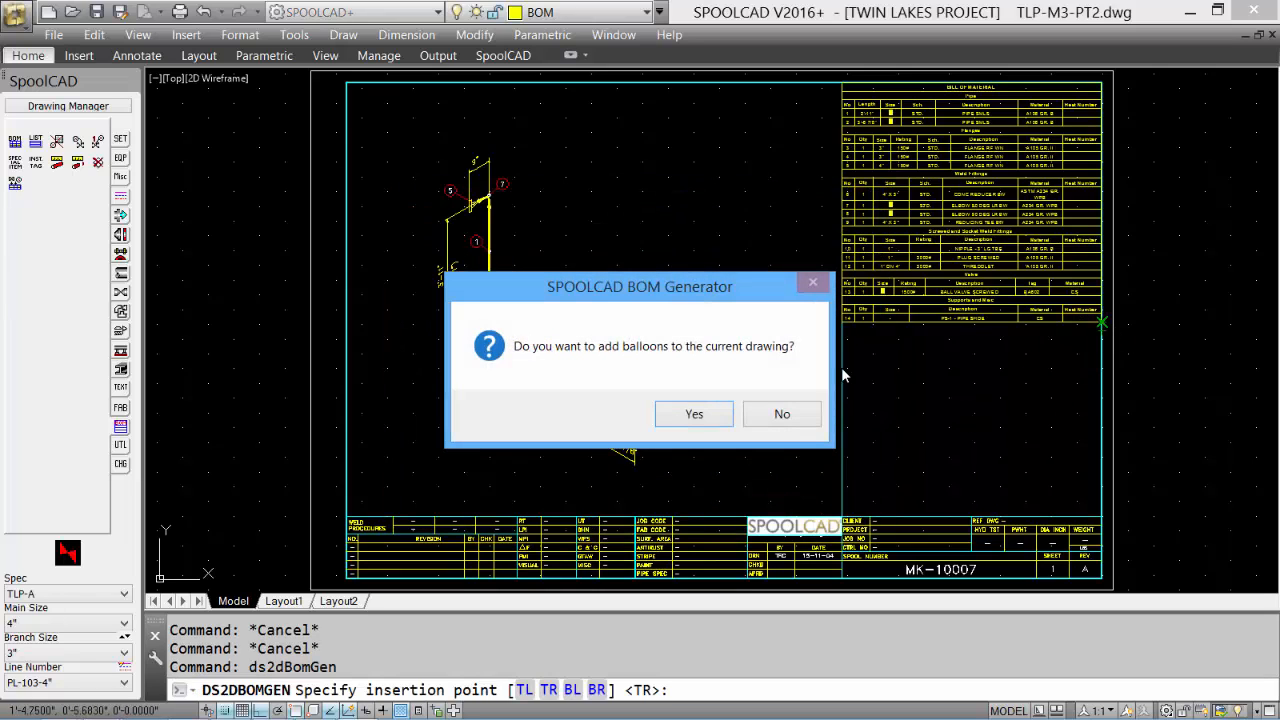
{"action": "left_click", "coordinate": [686, 415]}
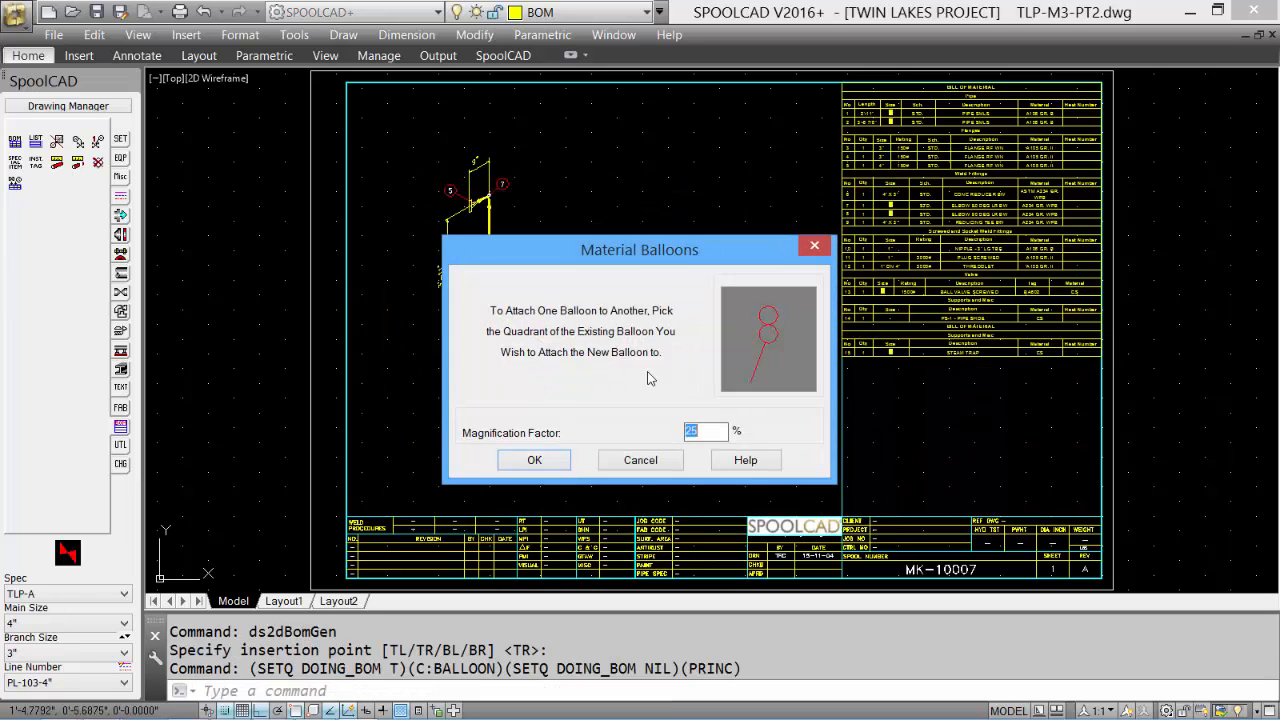
Place material balloon 15 at 25% magnification to the upper right of the steam trap symbol.
{"action": "left_click", "coordinate": [560, 459]}
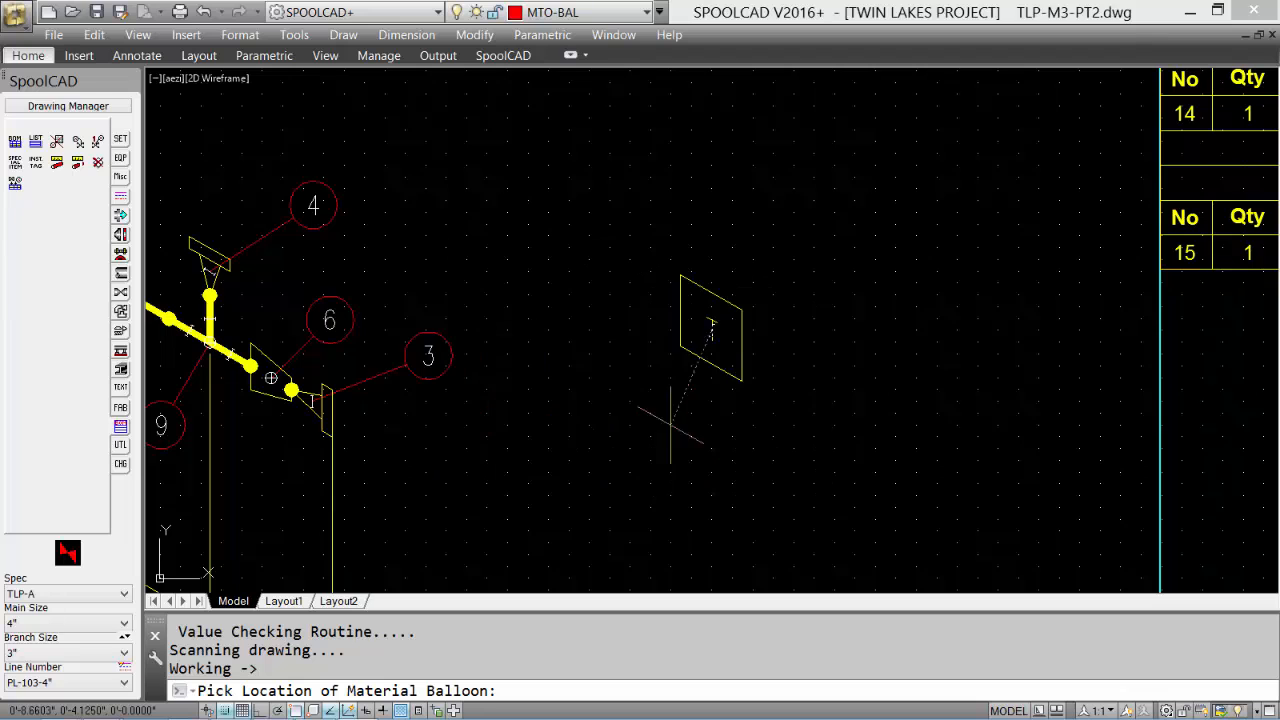
{"action": "left_click", "coordinate": [793, 235]}
{"action": "left_click", "coordinate": [637, 416]}
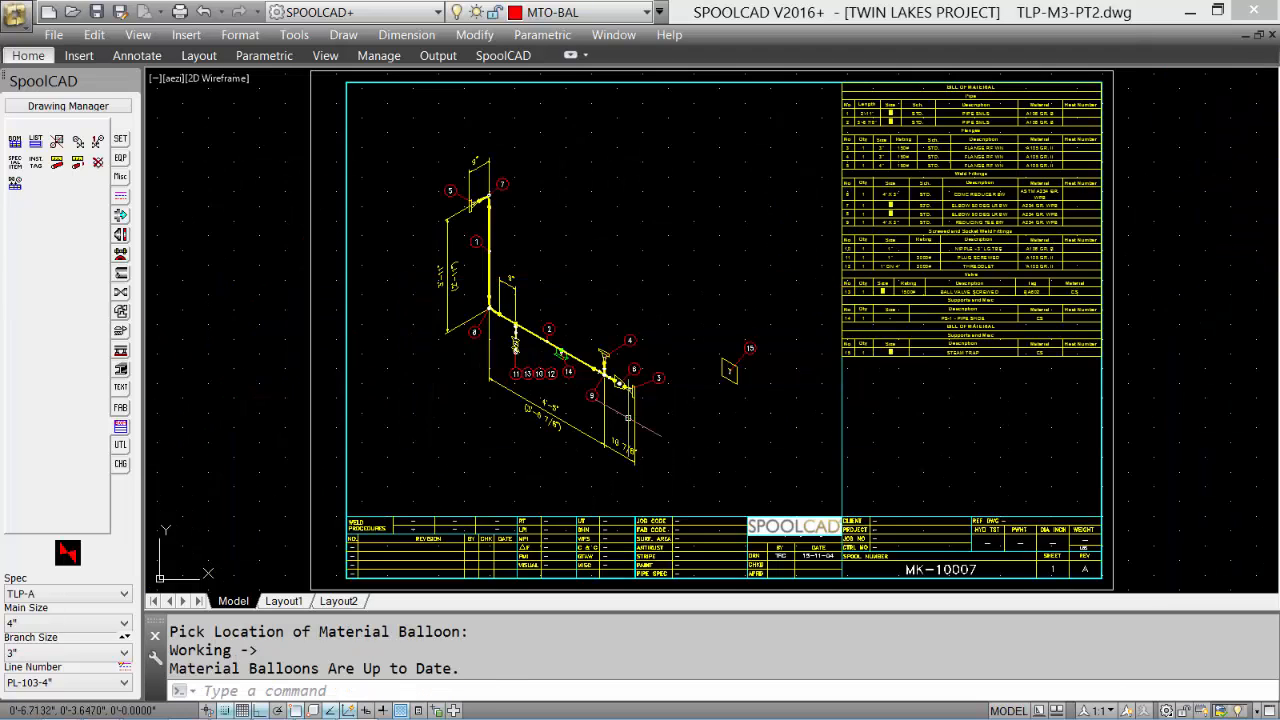
{"action": "scroll", "coordinate": [739, 368], "scroll_direction": "up", "scroll_amount": 5}
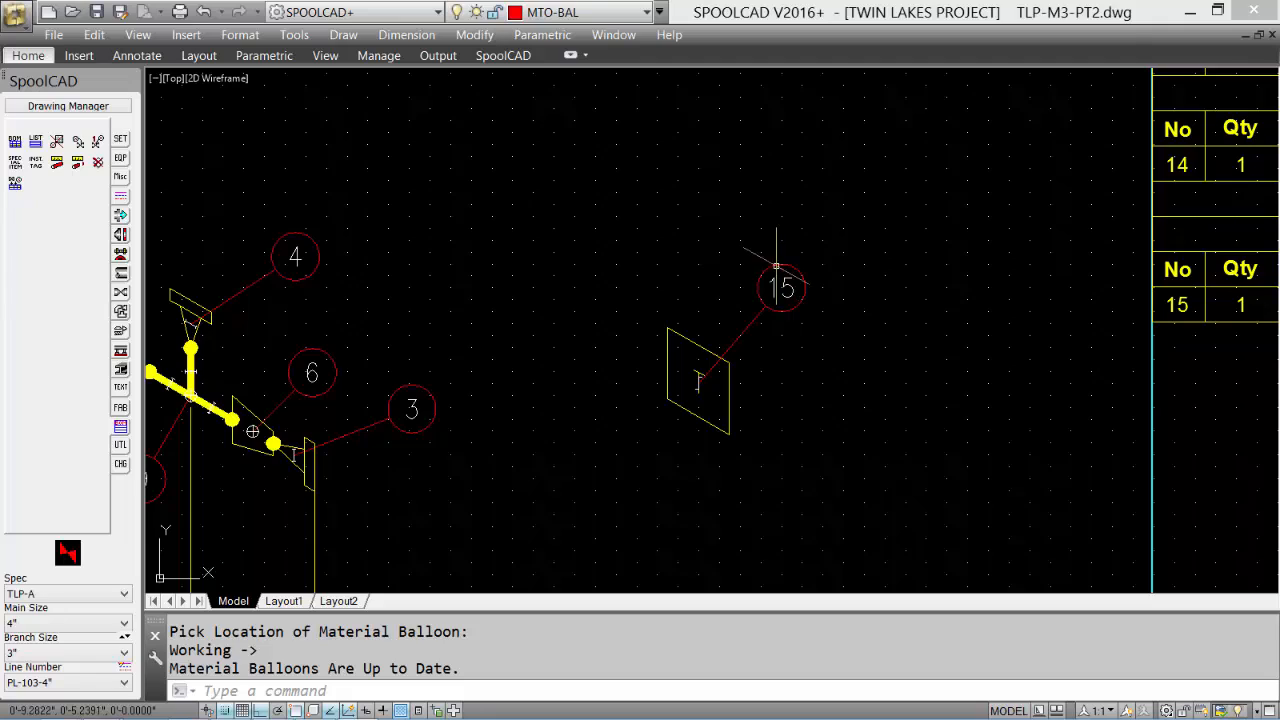
{"action": "middle_click_drag", "start_coordinate": [878, 361], "coordinate": [201, 414]}
{"action": "mouse_move", "coordinate": [902, 417]}
{"action": "middle_mouse_down"}
{"action": "mouse_move", "coordinate": [771, 391]}
{"action": "mouse_move", "coordinate": [627, 340]}
{"action": "middle_mouse_up"}
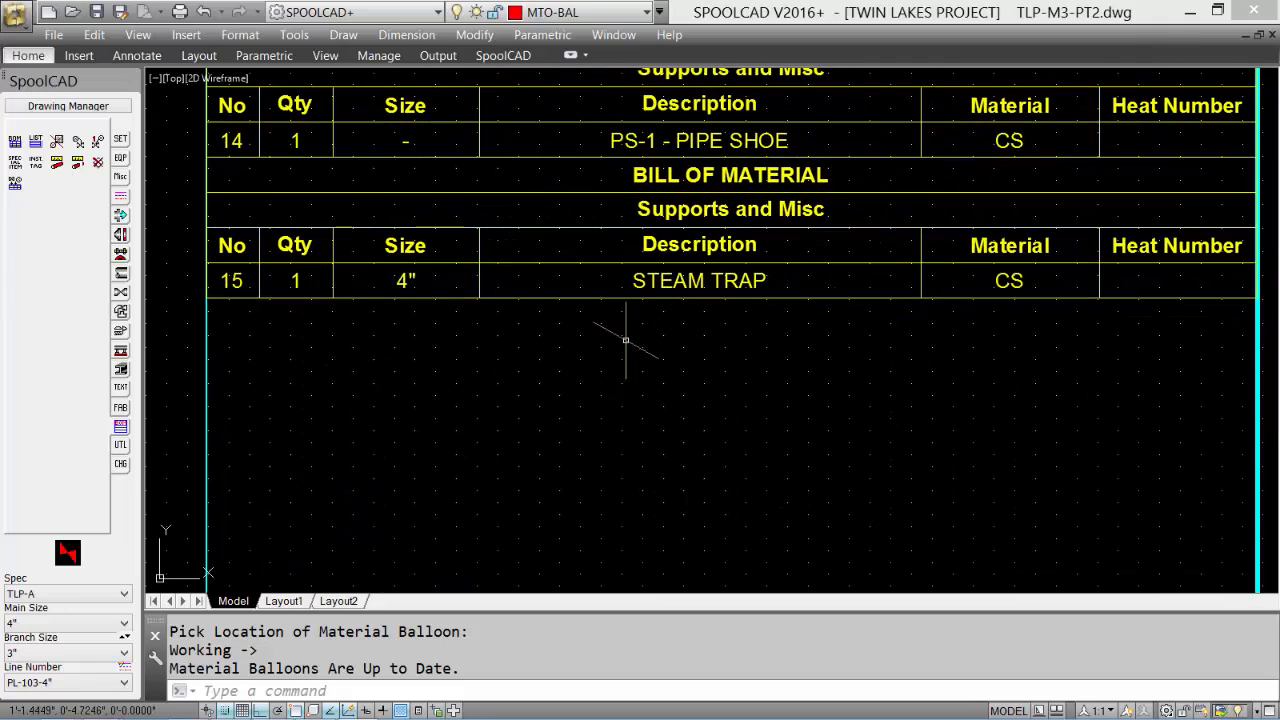
{"action": "middle_click", "coordinate": [779, 284]}
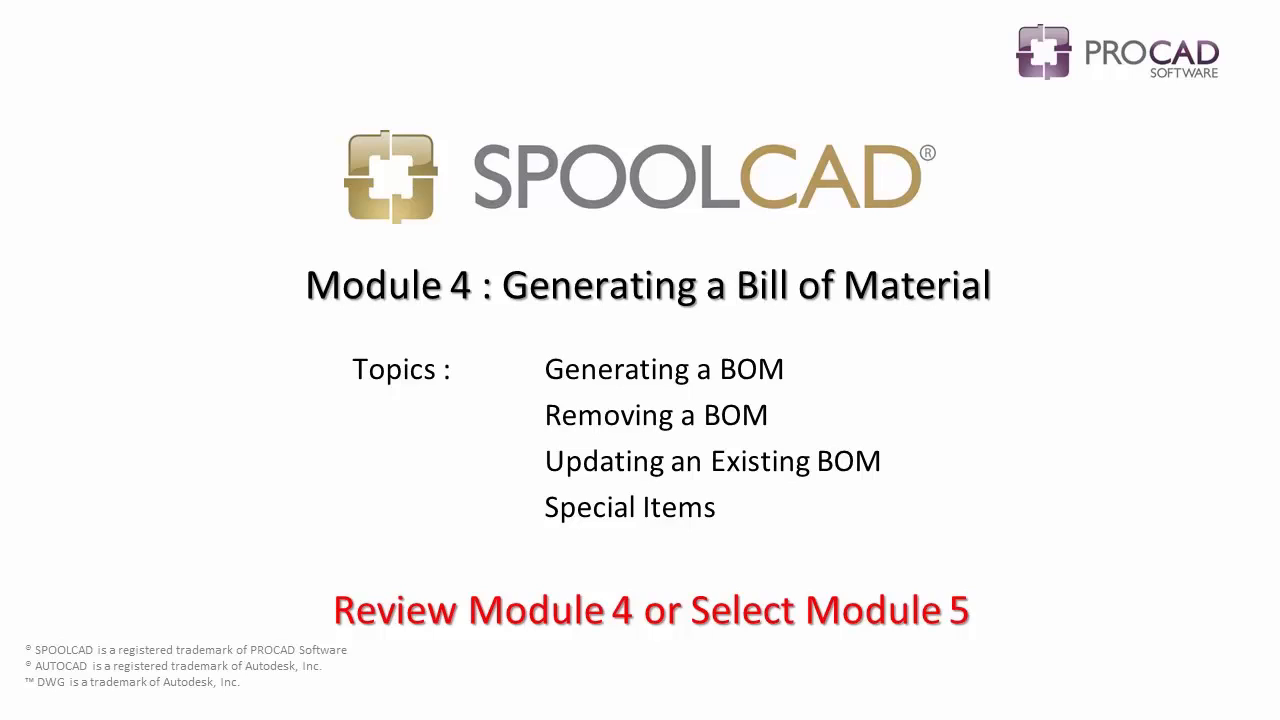